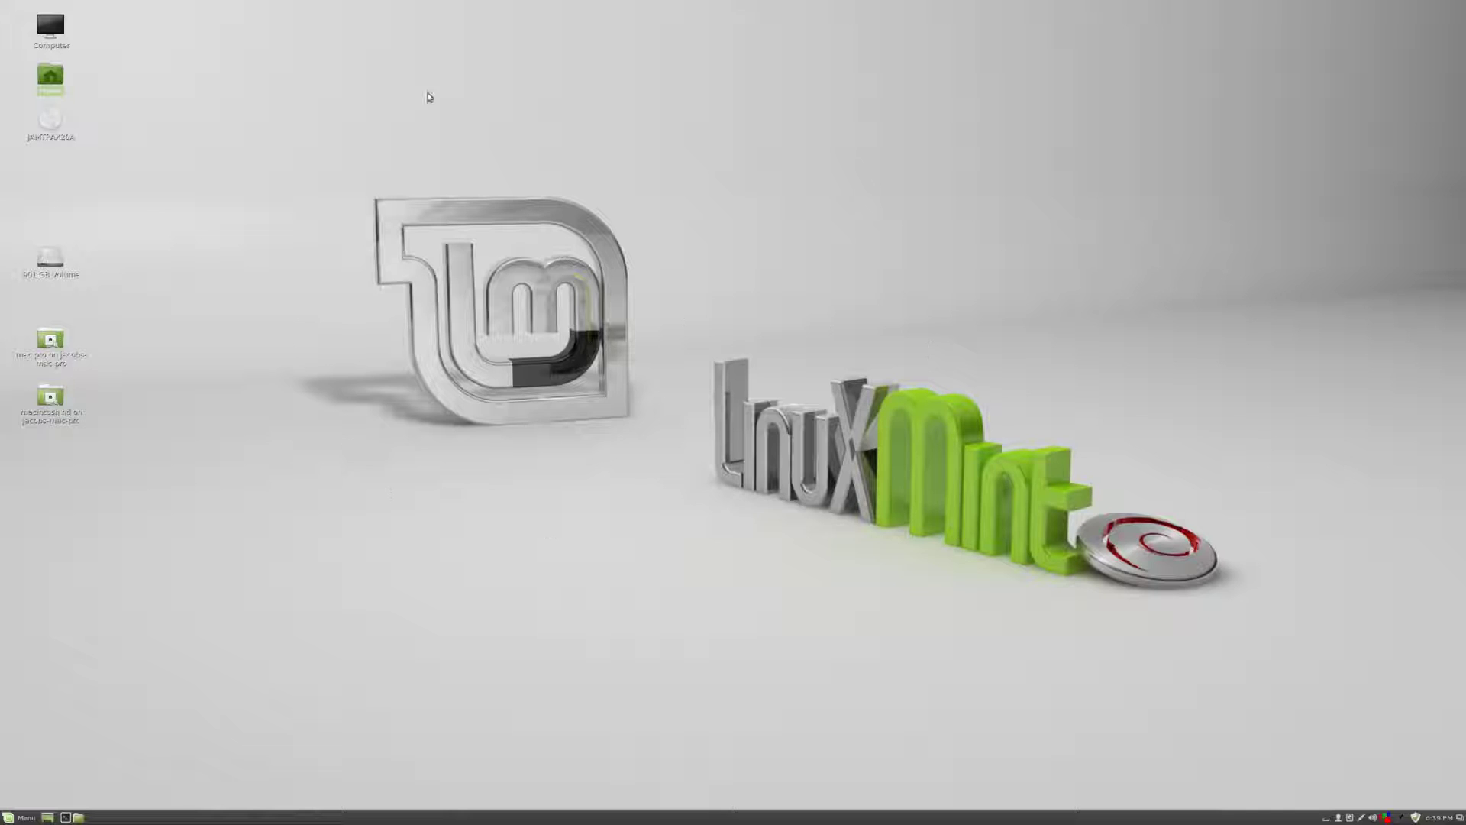
# - Clear the icon selection, then open and close the desktop background settings
pyautogui.moveTo(1310, 604); pyautogui.dragTo(764, 262)
pyautogui.rightClick(671, 113)
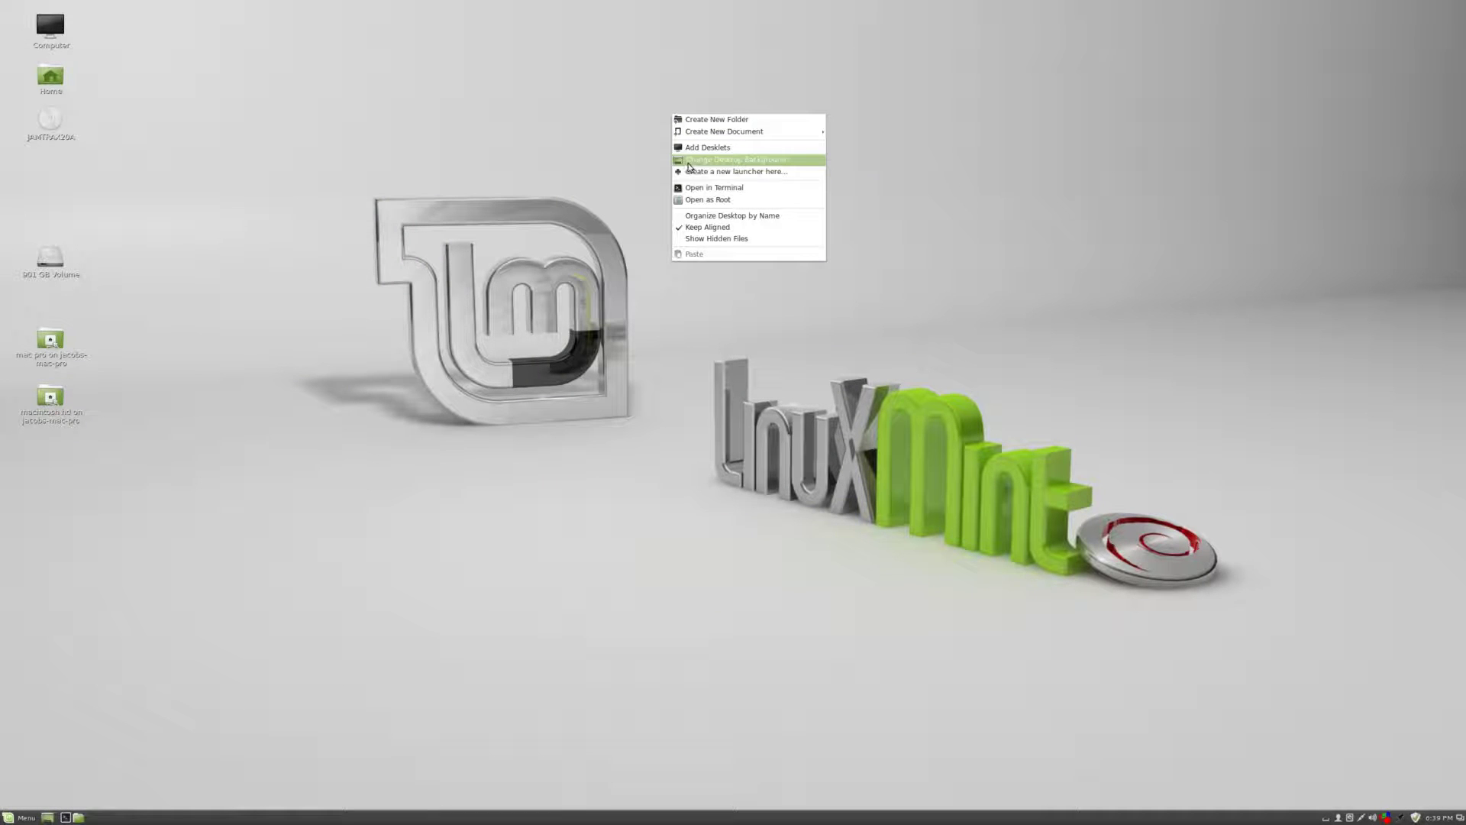
pyautogui.click(689, 166)
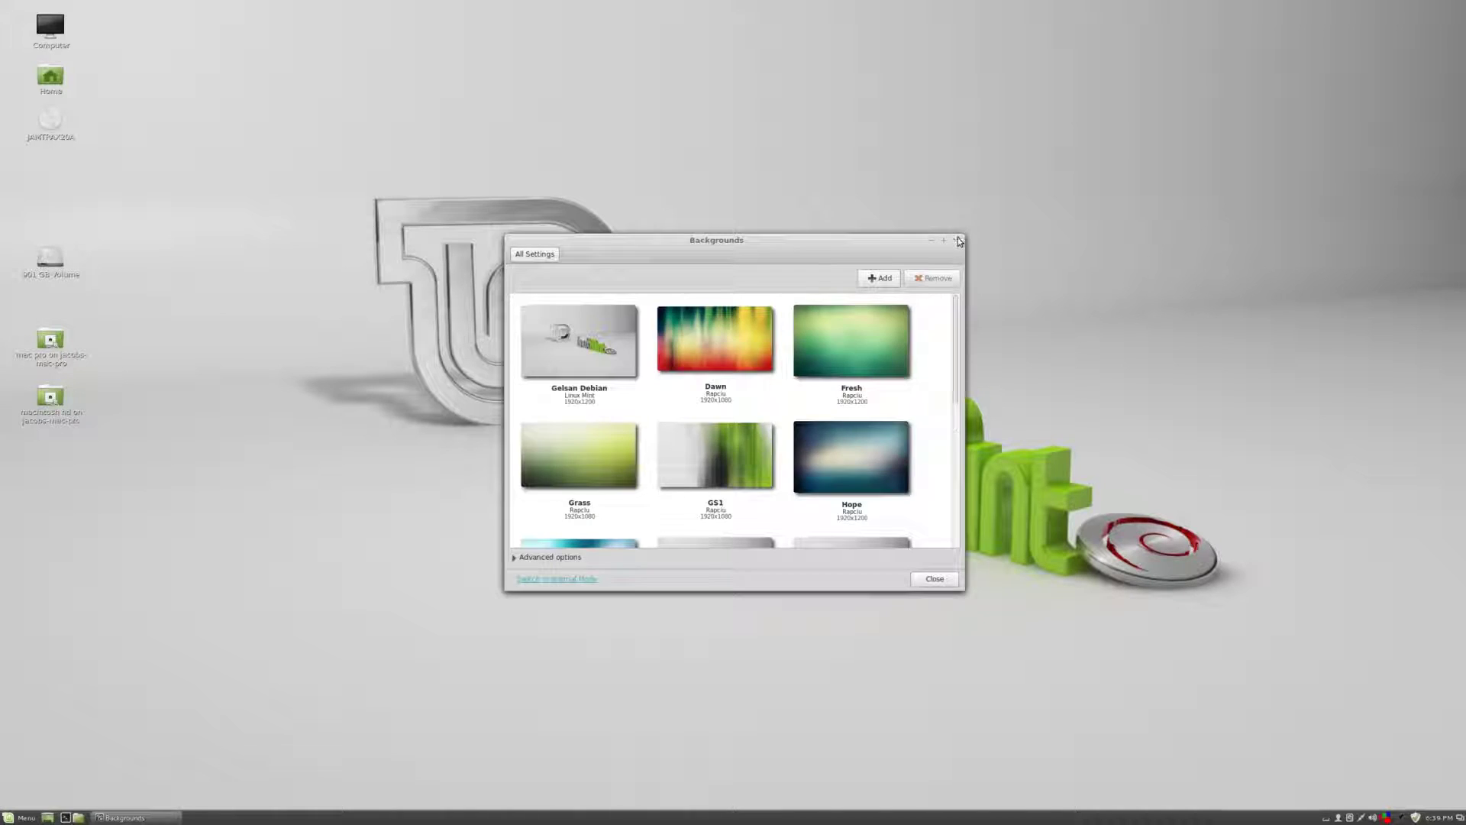
pyautogui.click(955, 239)
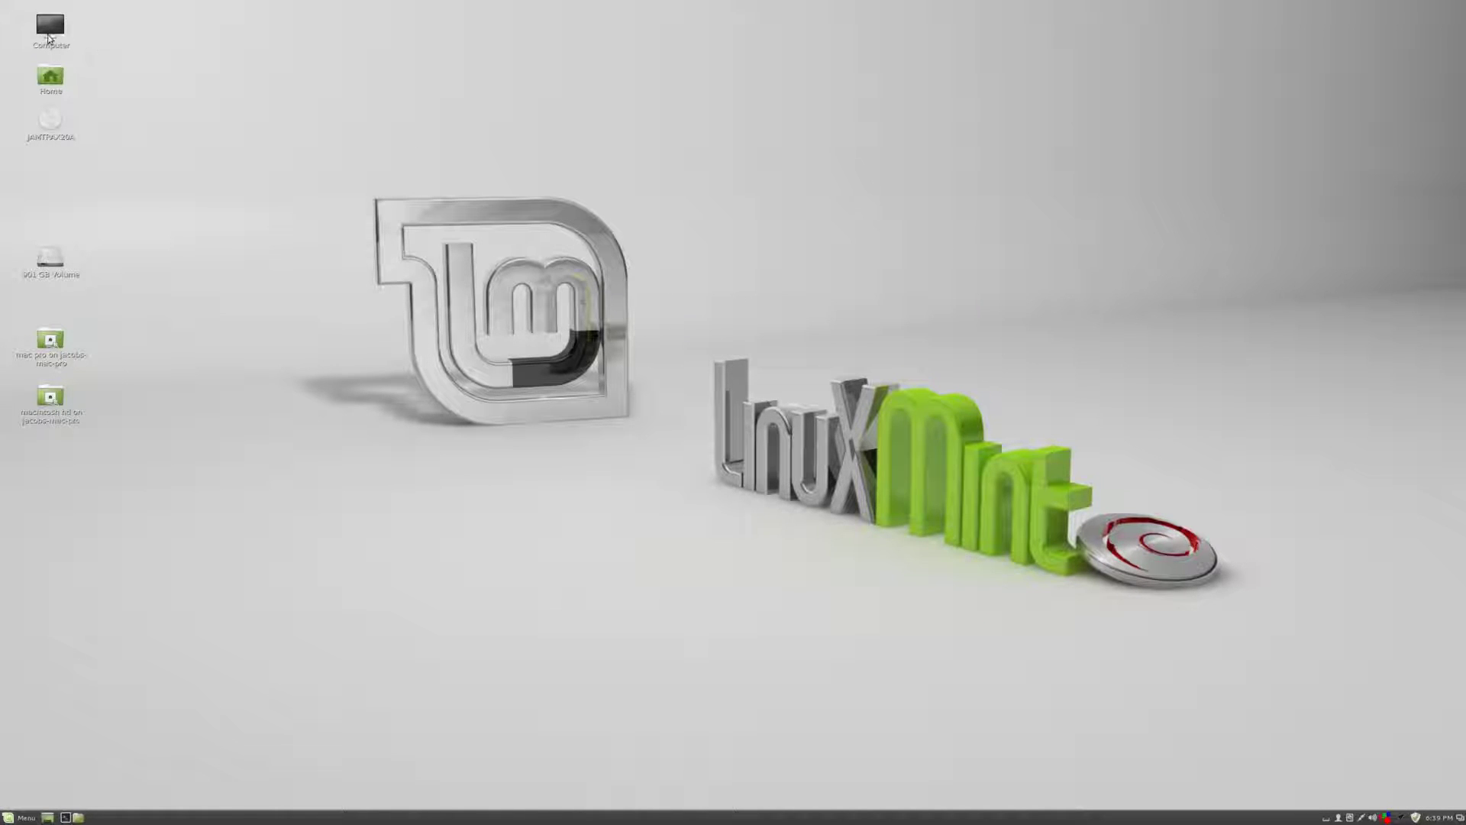
# - Open the Home folder from the desktop, then close it
pyautogui.doubleClick(51, 76)
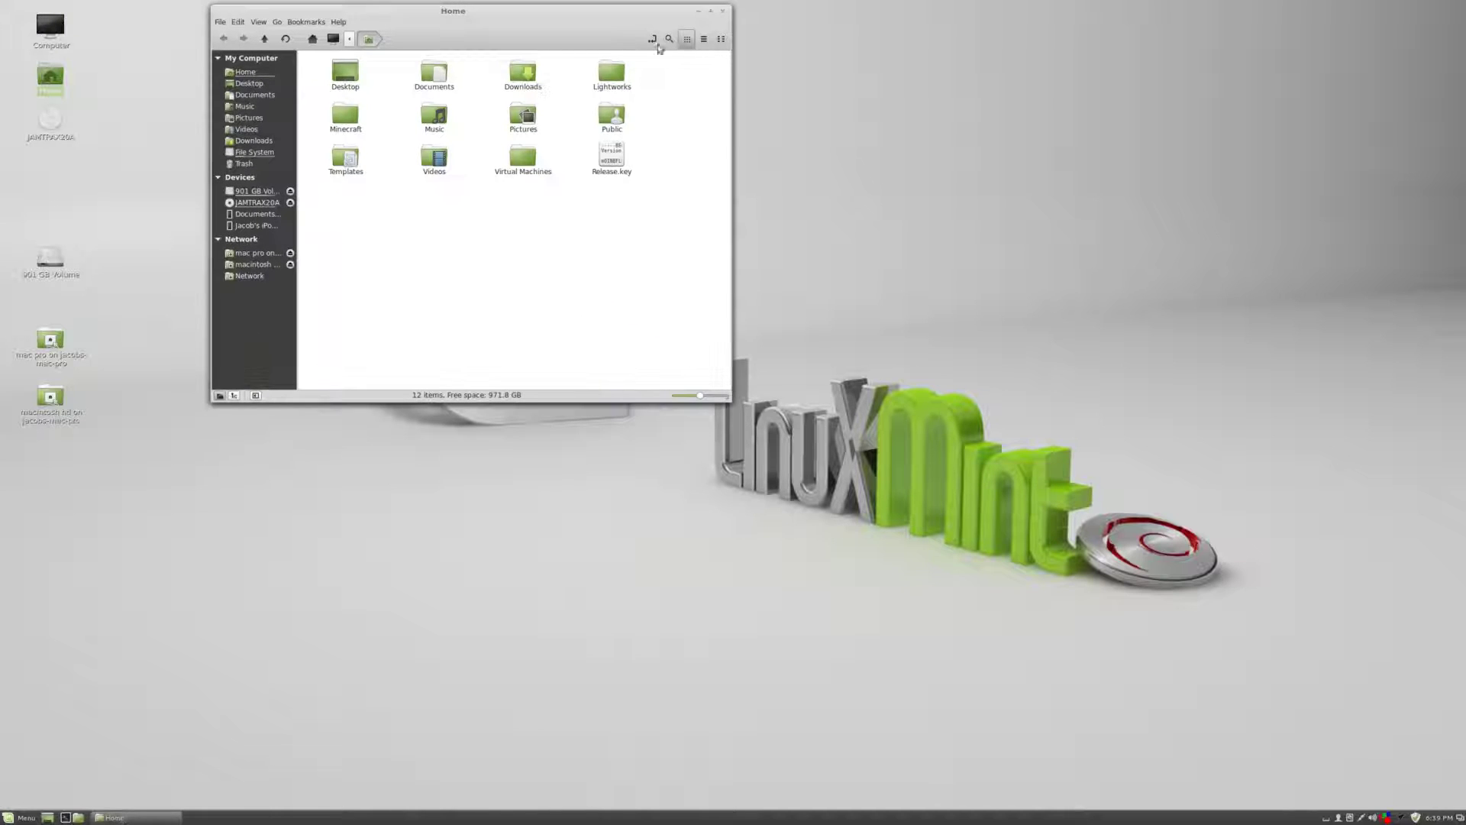
pyautogui.click(723, 11)
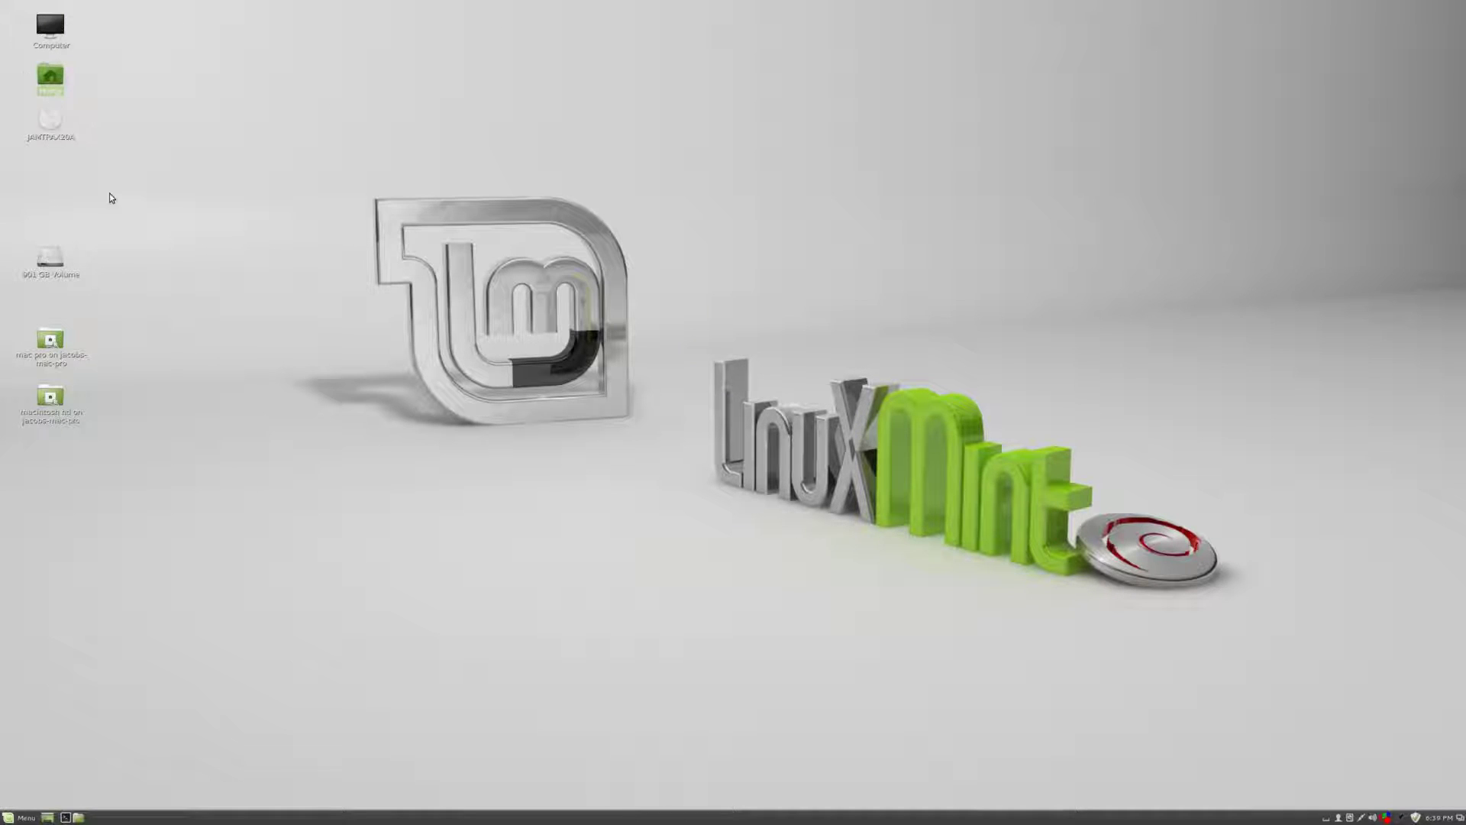
pyautogui.click(67, 156)
# - Select the JAMTRAX20A, 901 GB Volume, mac pro and macintosh hd icons, then deselect all
pyautogui.click(58, 137)
pyautogui.click(93, 266)
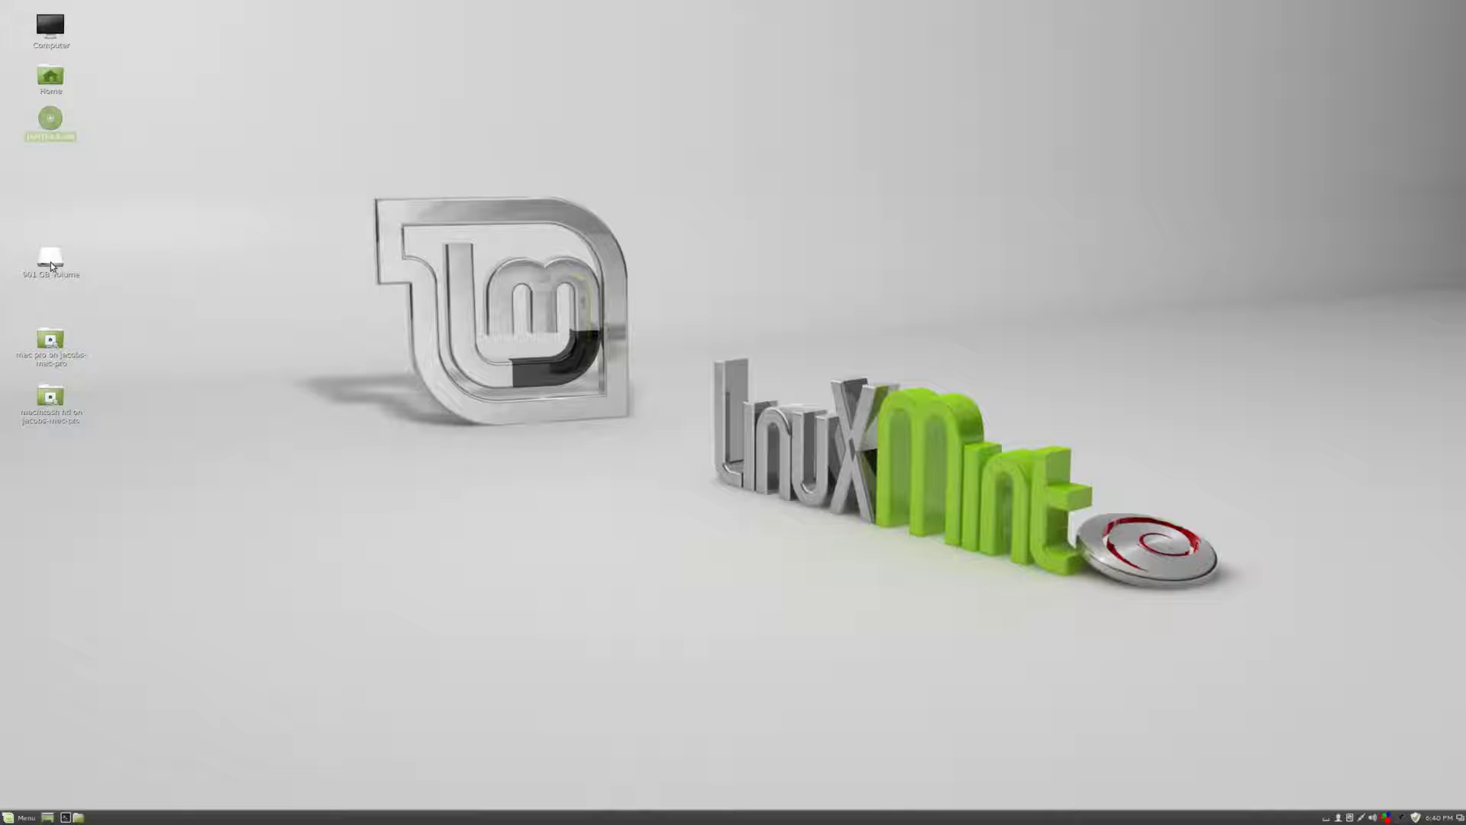
pyautogui.click(120, 245)
pyautogui.click(50, 340)
pyautogui.click(50, 397)
pyautogui.click(149, 388)
# - Browse the panel's Troubleshoot and Settings submenus, dismiss them, and open the application menu
pyautogui.rightClick(831, 823)
pyautogui.click(772, 794)
pyautogui.rightClick(403, 817)
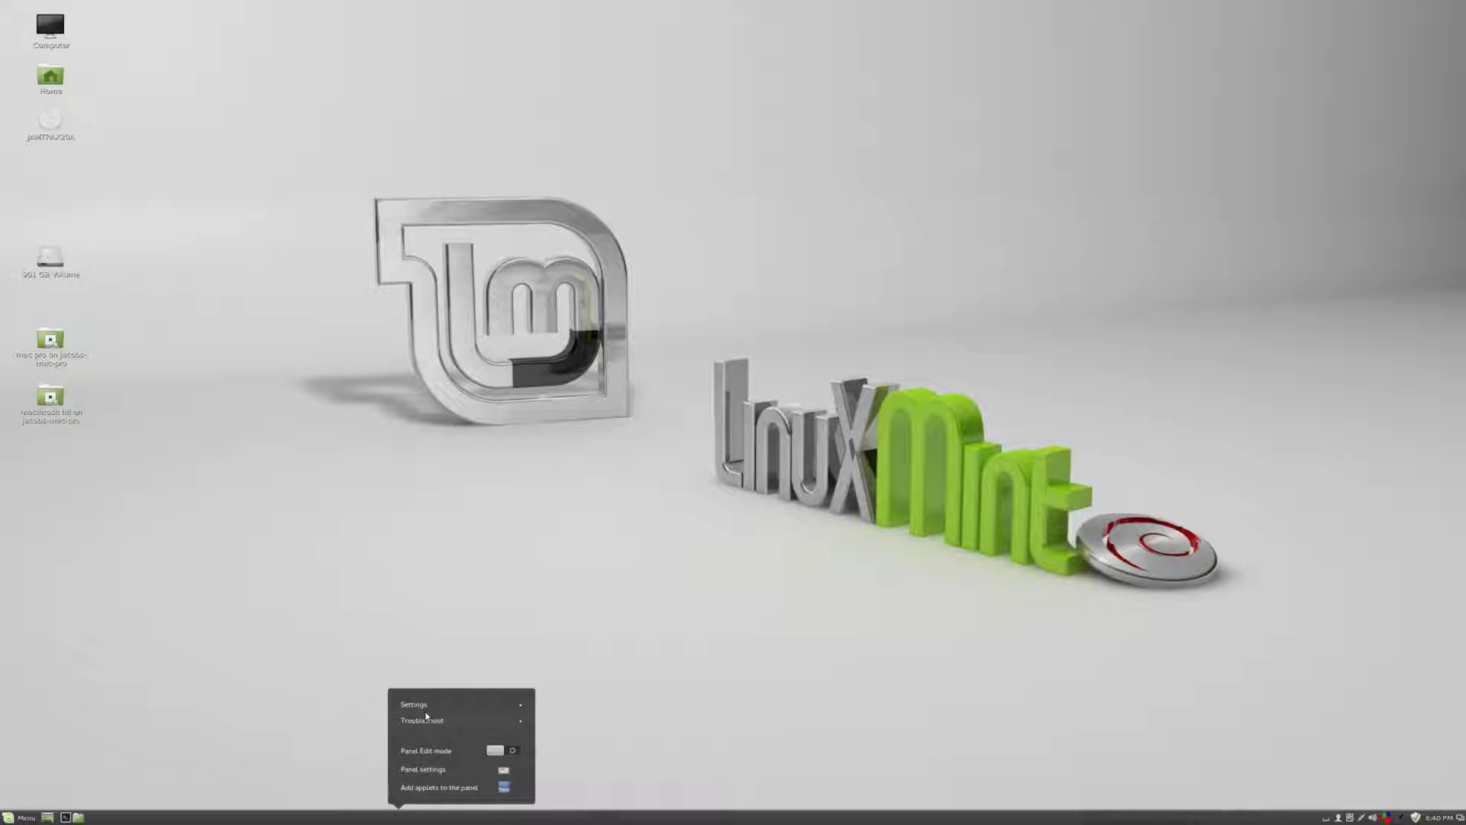
pyautogui.click(427, 718)
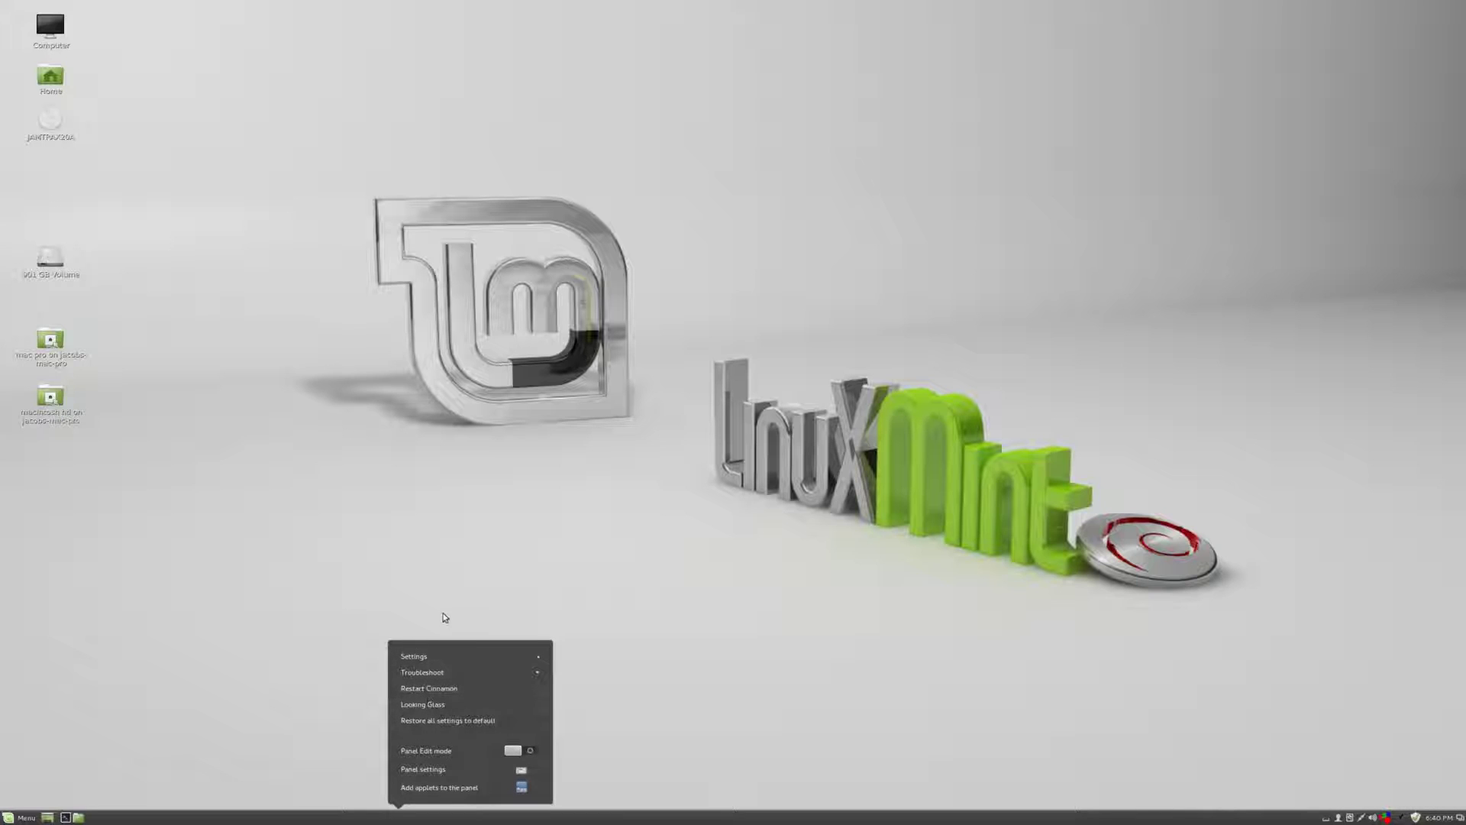
pyautogui.click(431, 656)
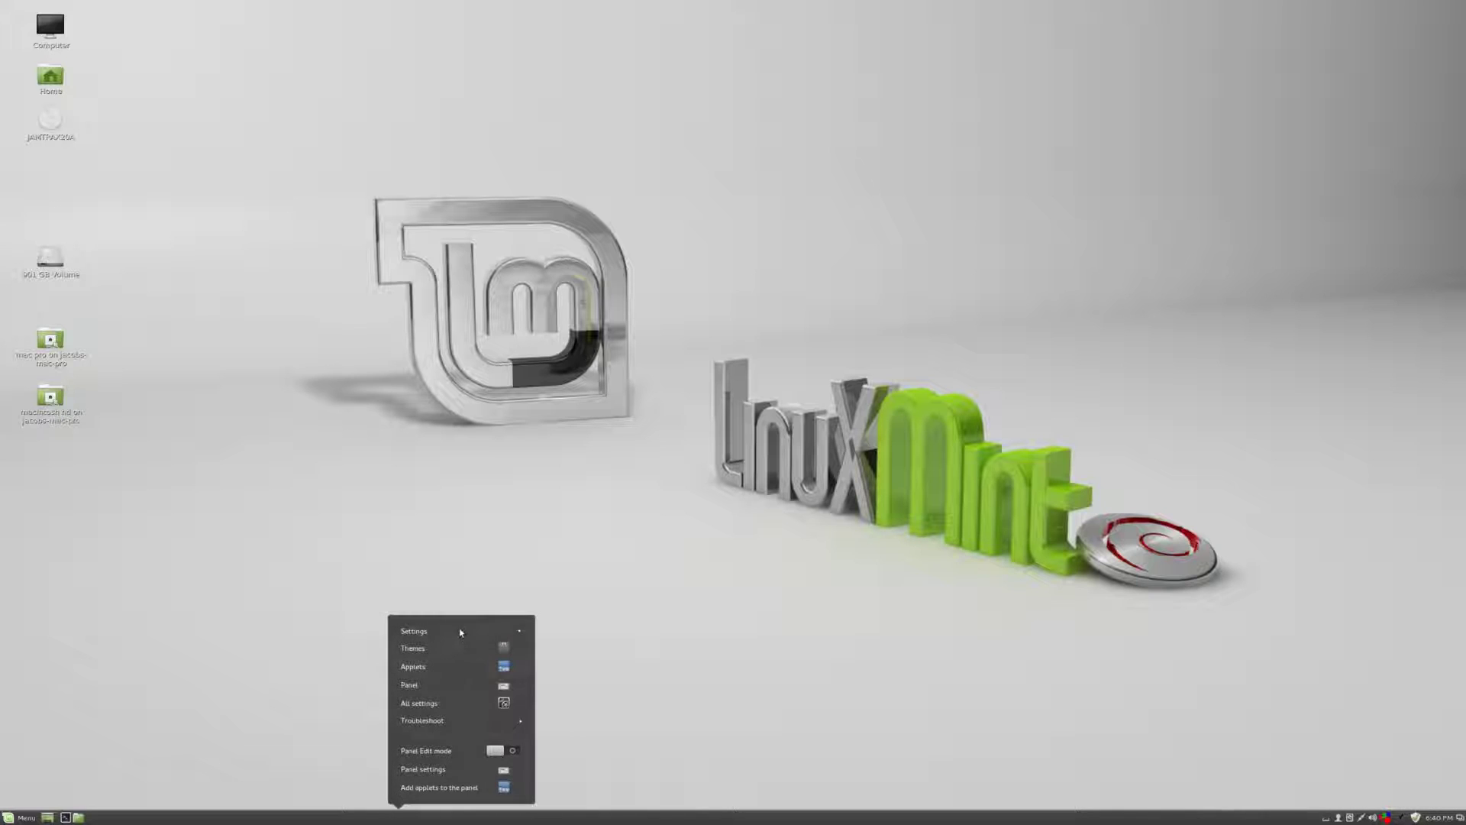
pyautogui.click(507, 613)
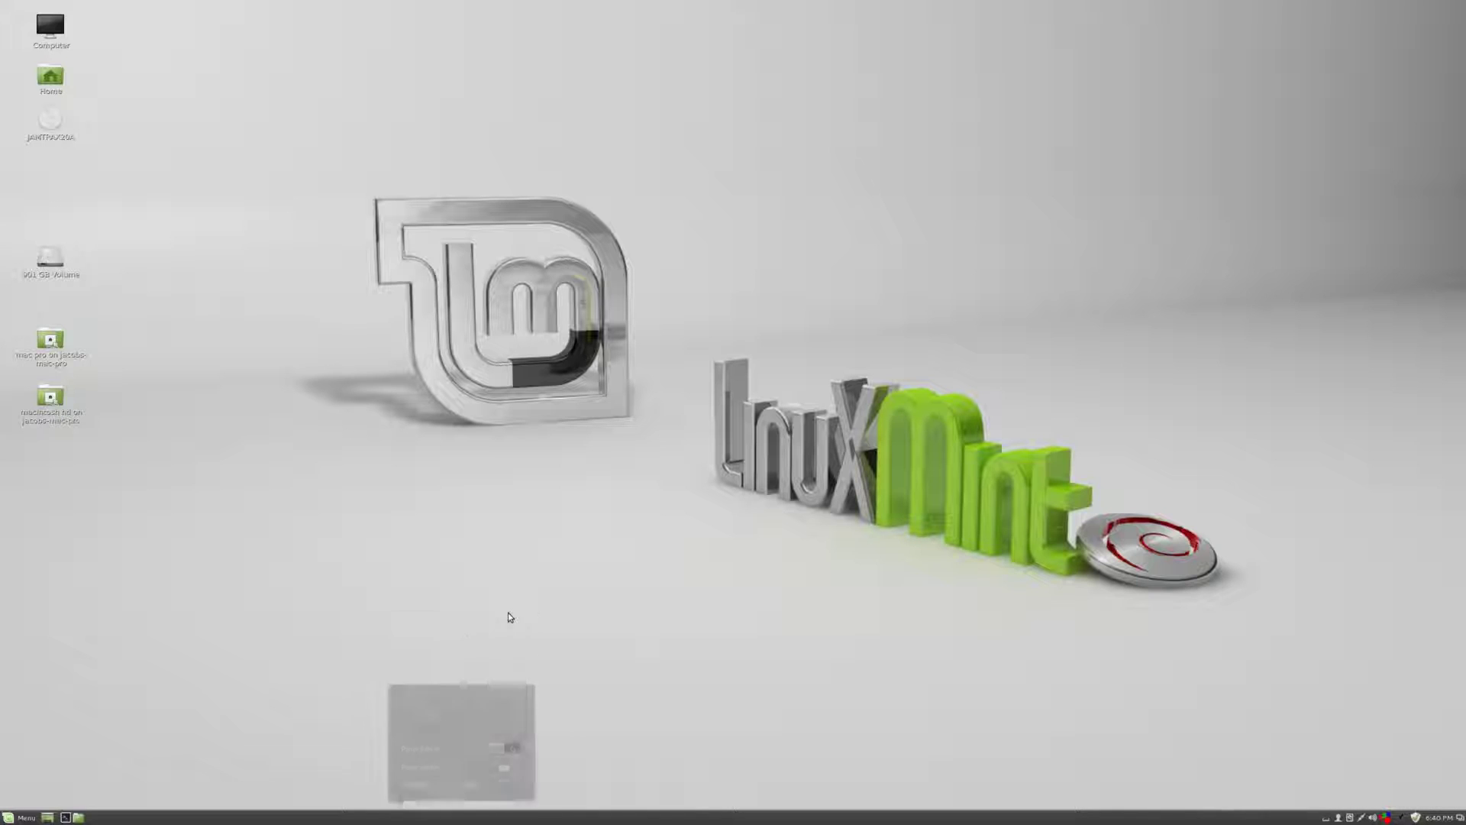
pyautogui.click(12, 817)
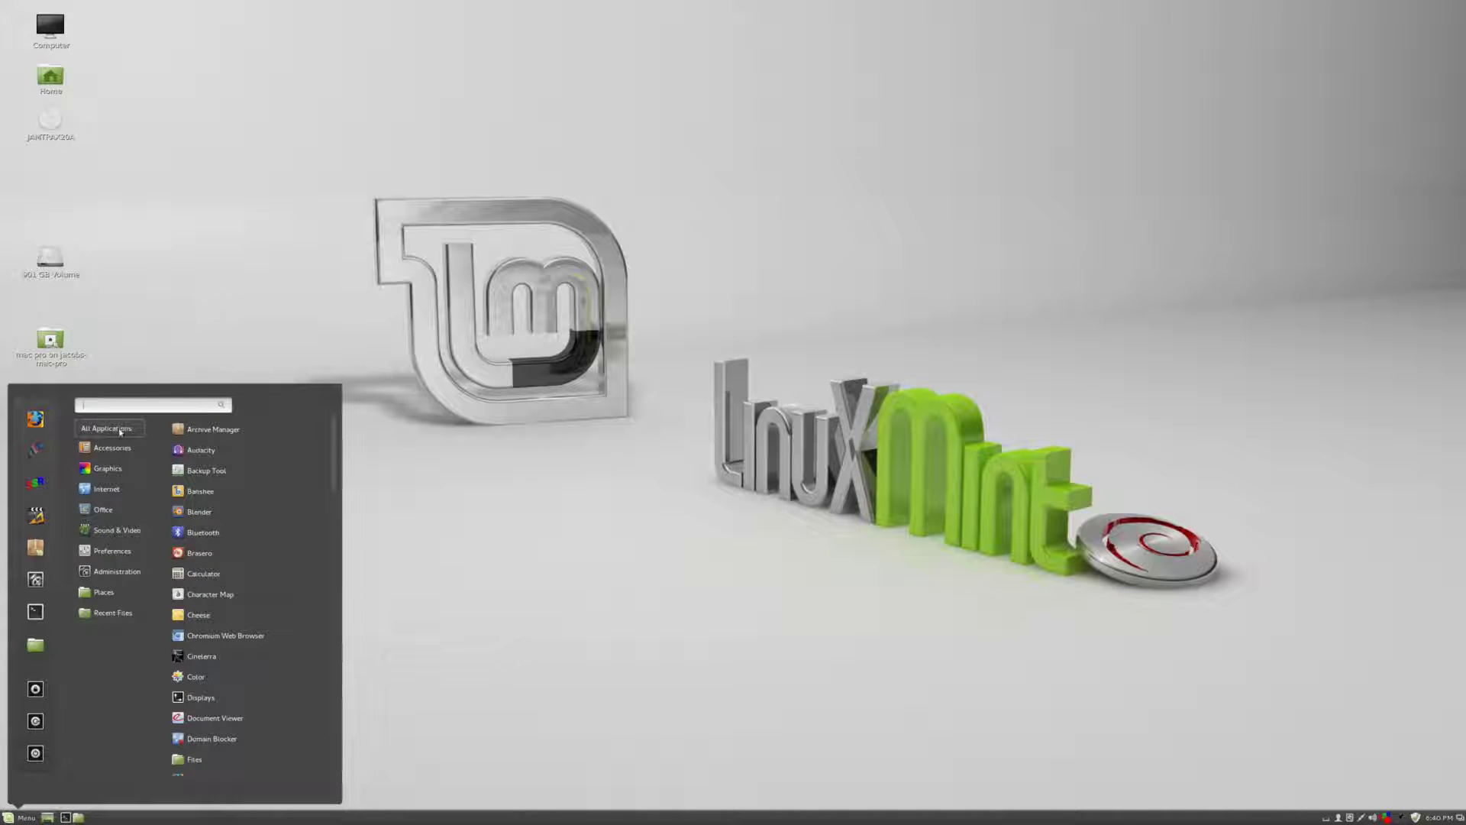
pyautogui.moveTo(36, 418); pyautogui.dragTo(273, 482)
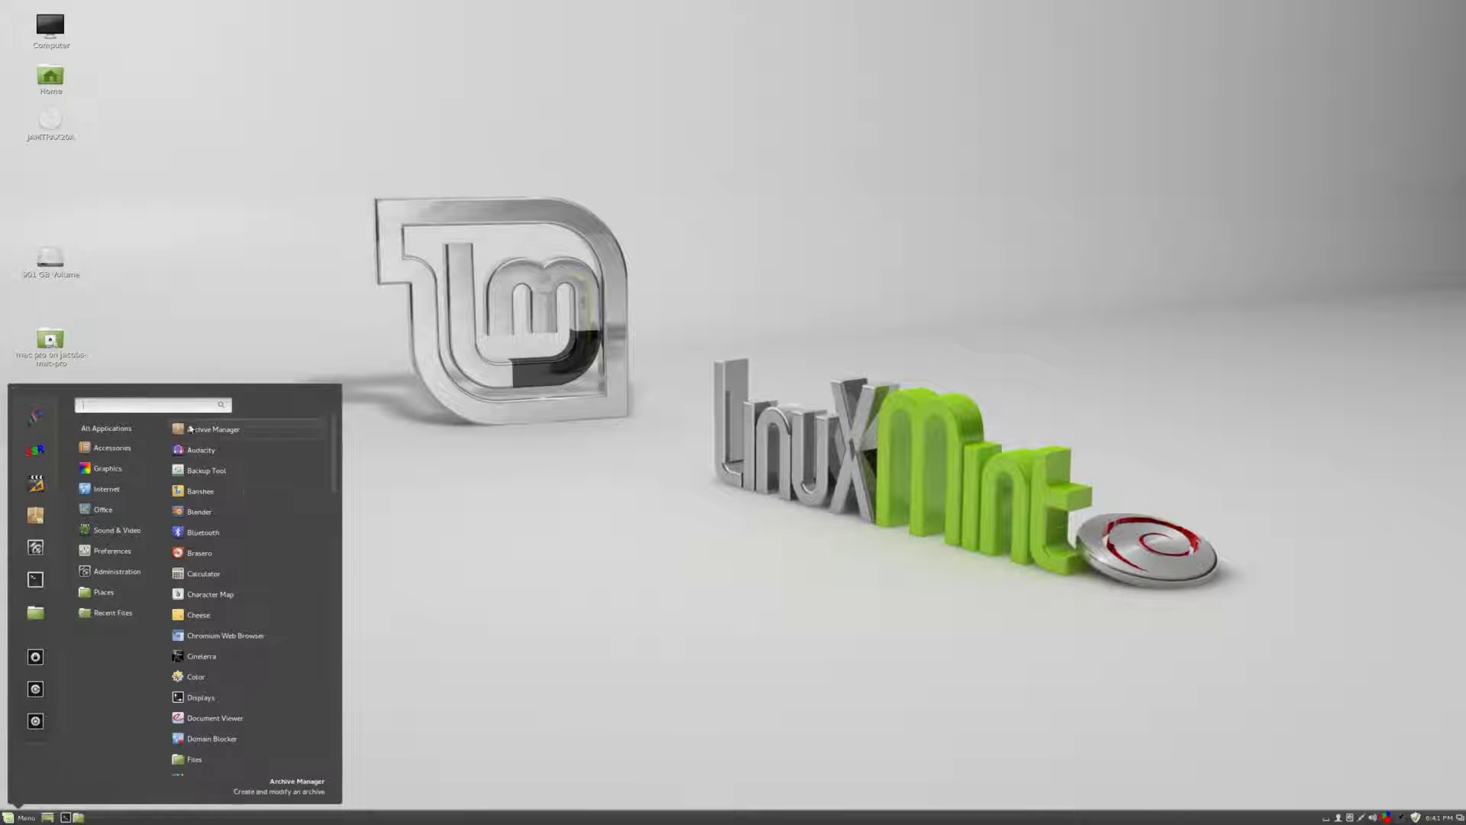
pyautogui.write('fire')
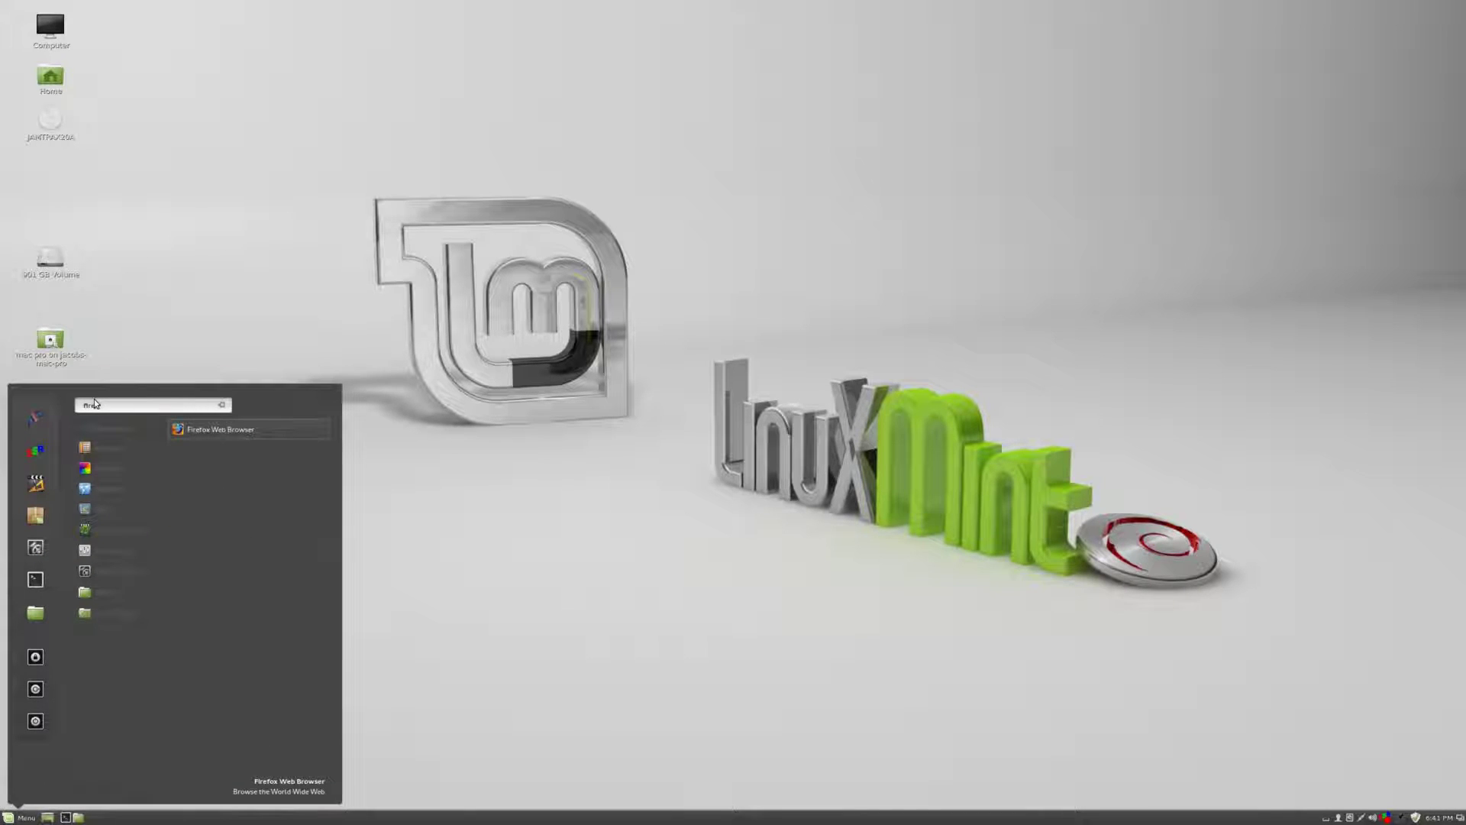
pyautogui.moveTo(268, 432); pyautogui.dragTo(48, 419)
pyautogui.click(514, 596)
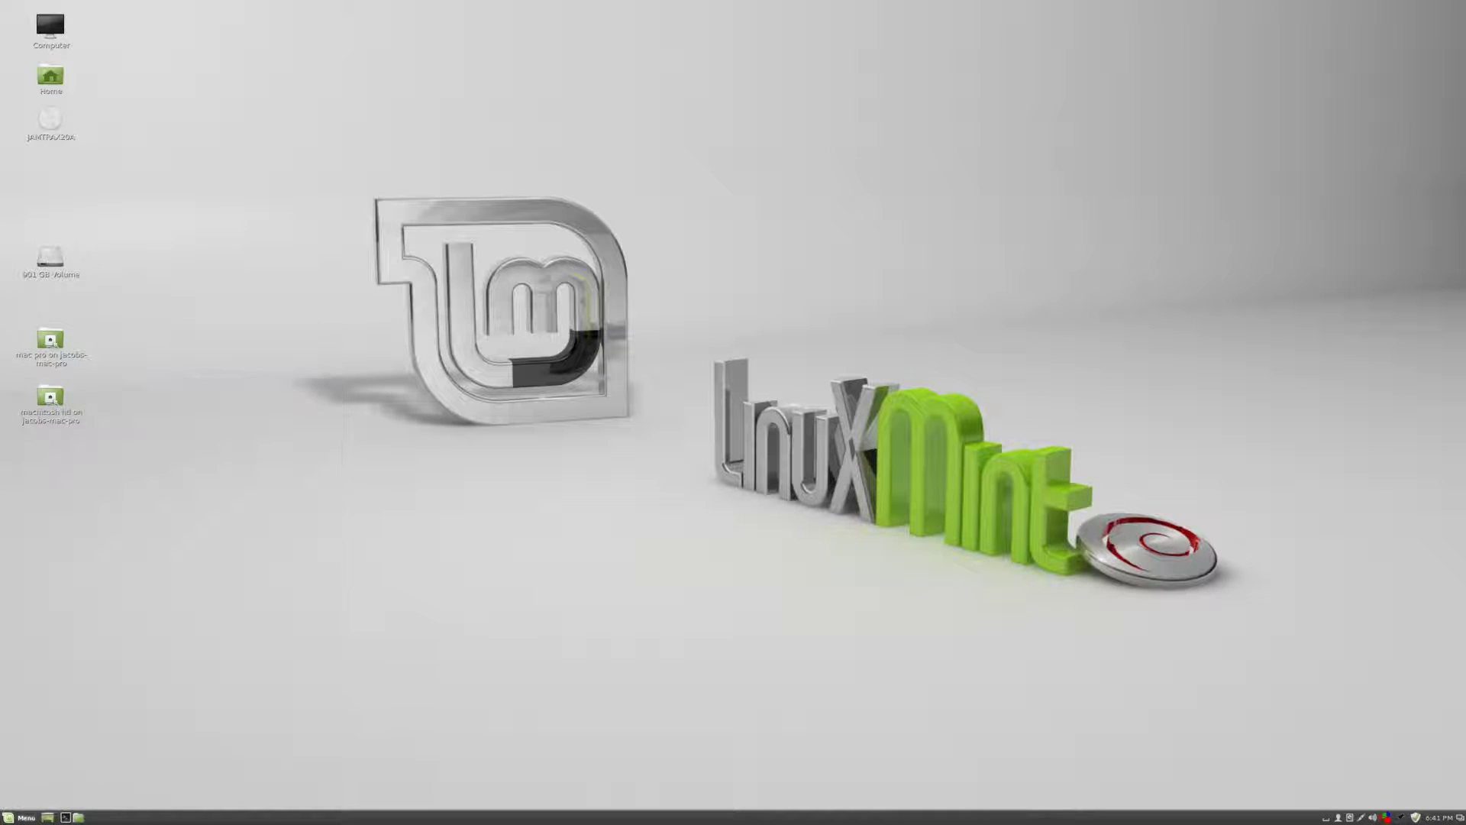
pyautogui.click(23, 817)
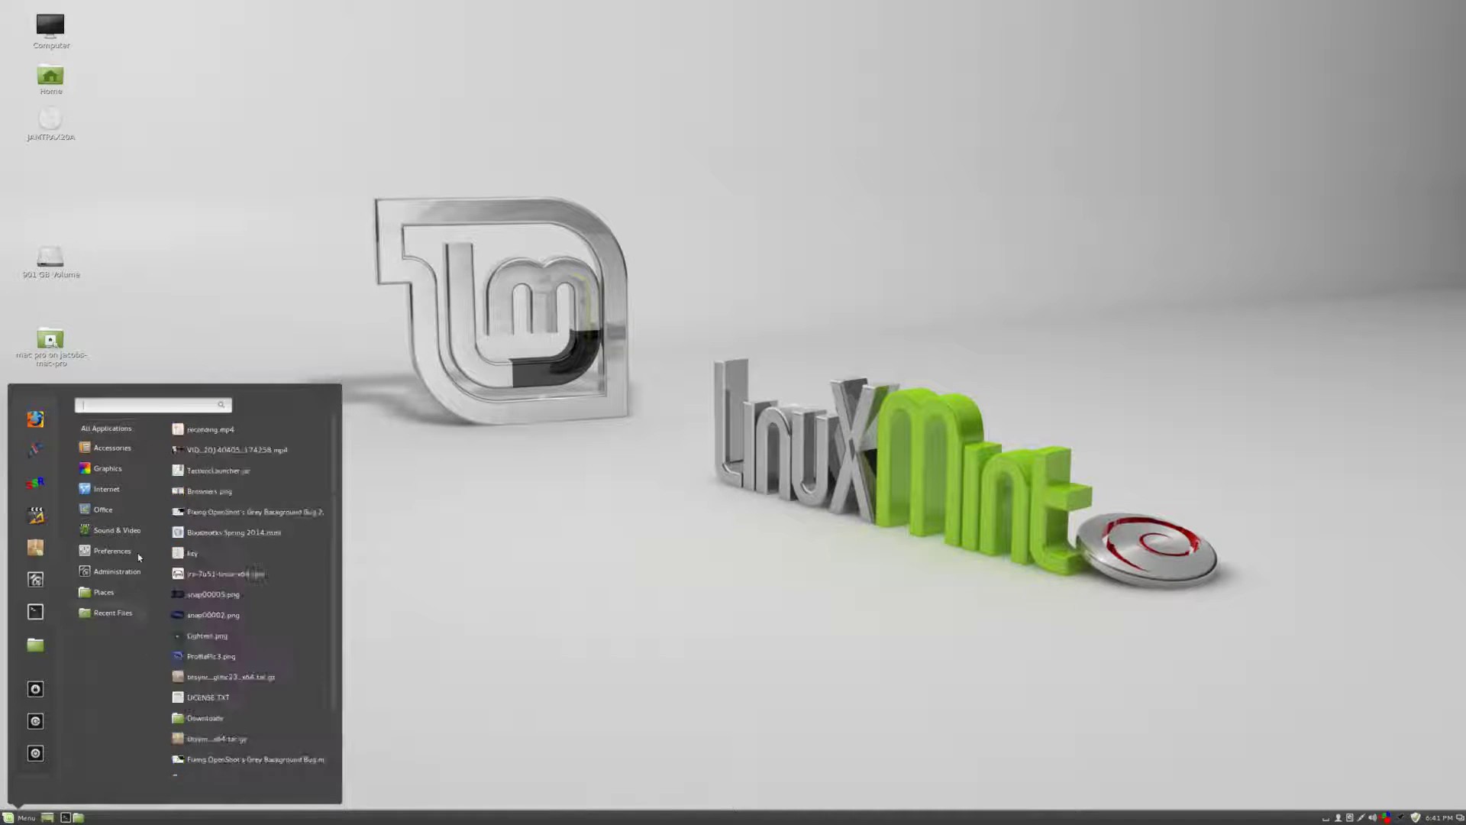
pyautogui.moveTo(138, 614)
pyautogui.press('Up')
pyautogui.press('Up')
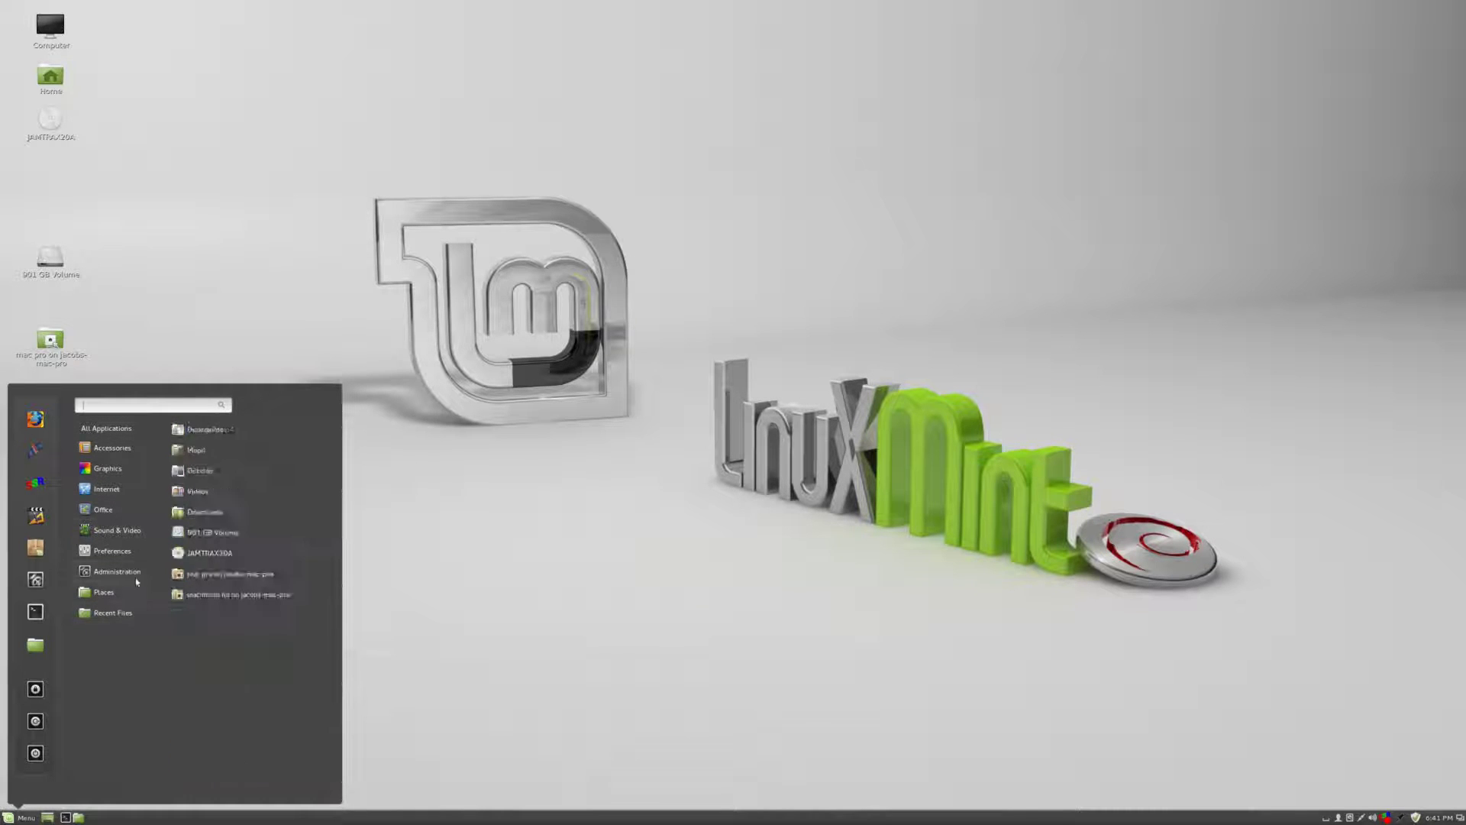
pyautogui.moveTo(107, 588)
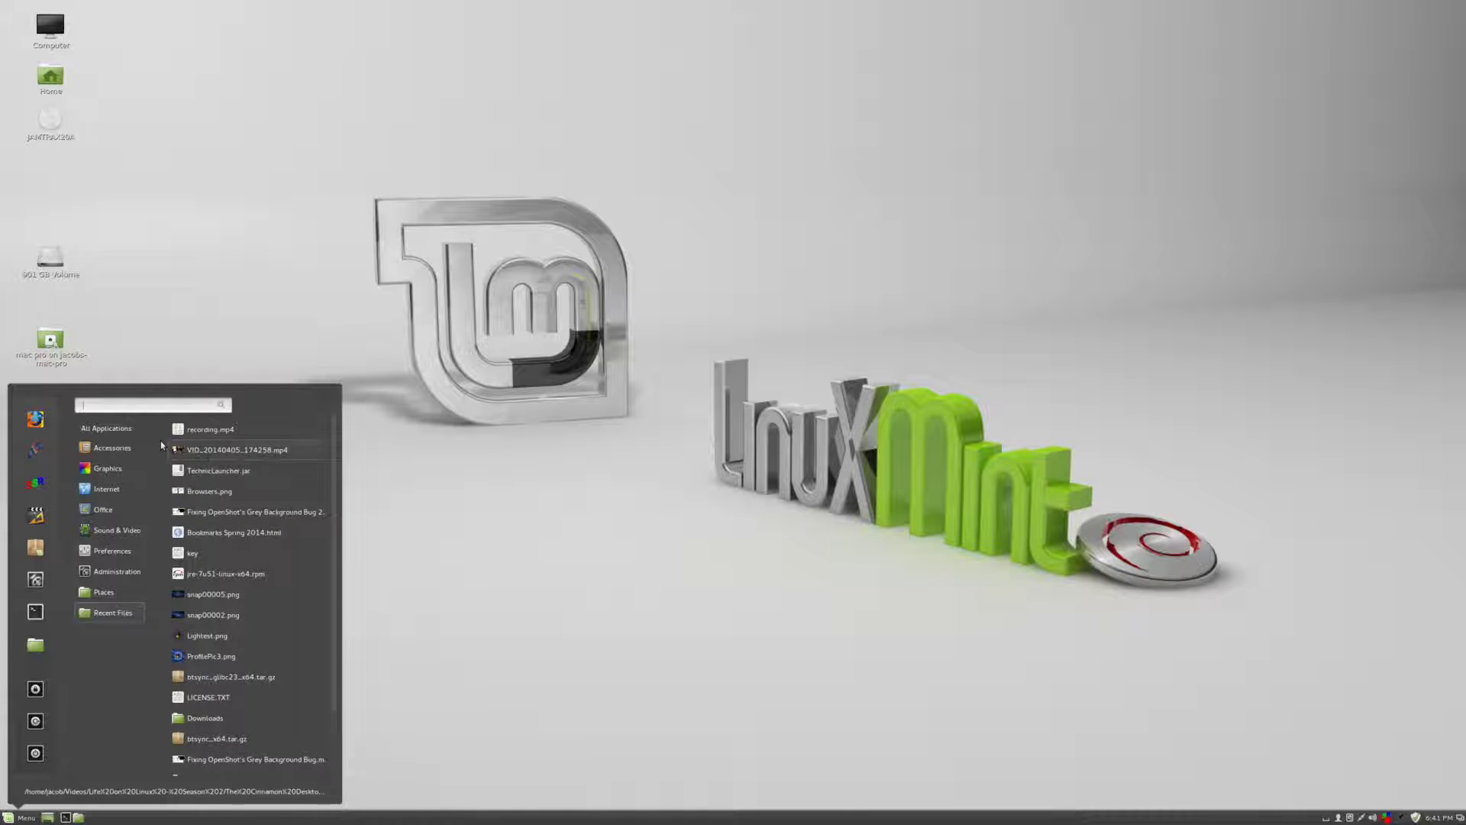
pyautogui.moveTo(106, 427)
pyautogui.scroll(-15, 249, 457)
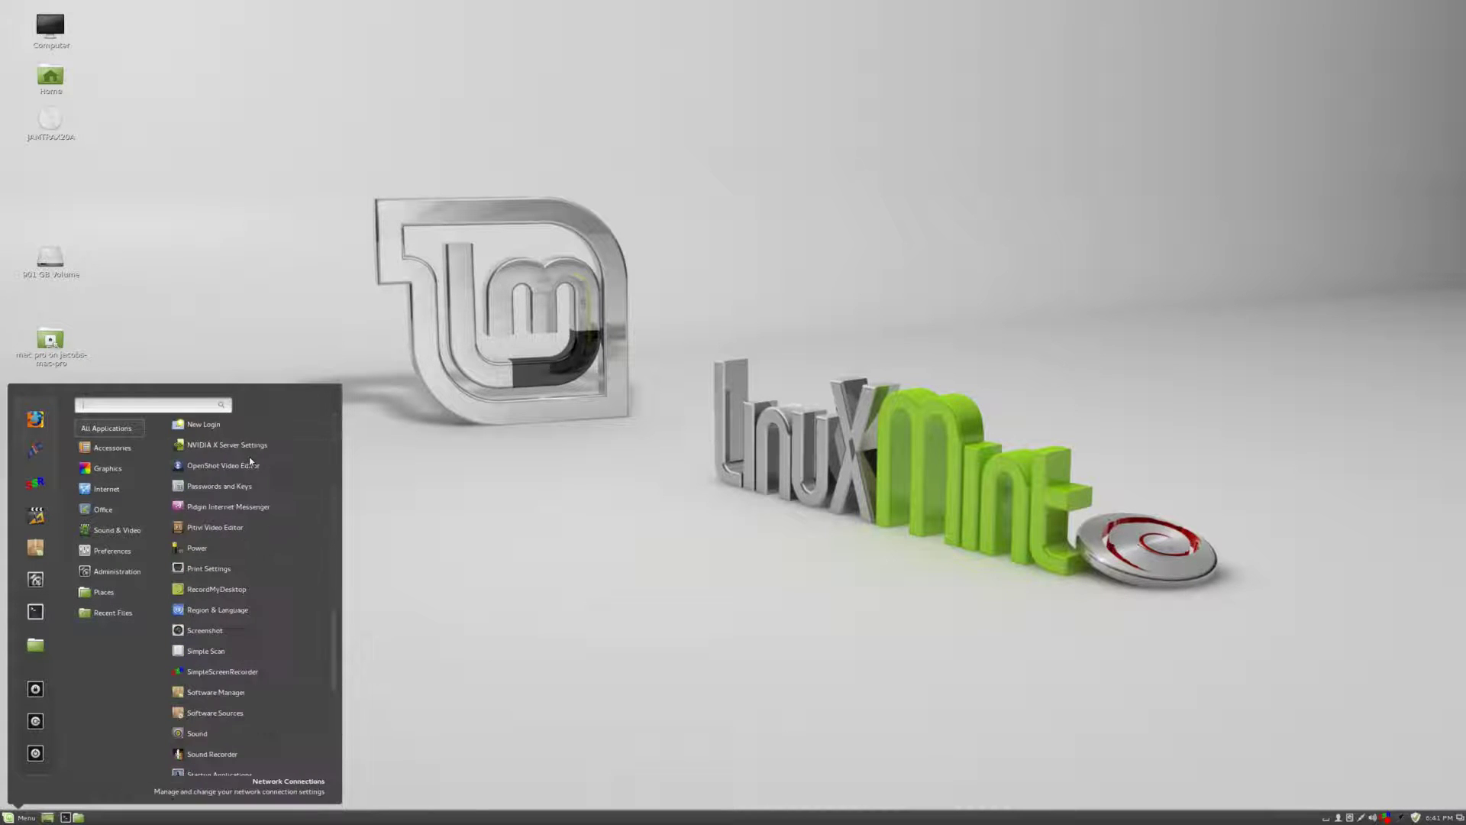
pyautogui.scroll(15, 252, 468)
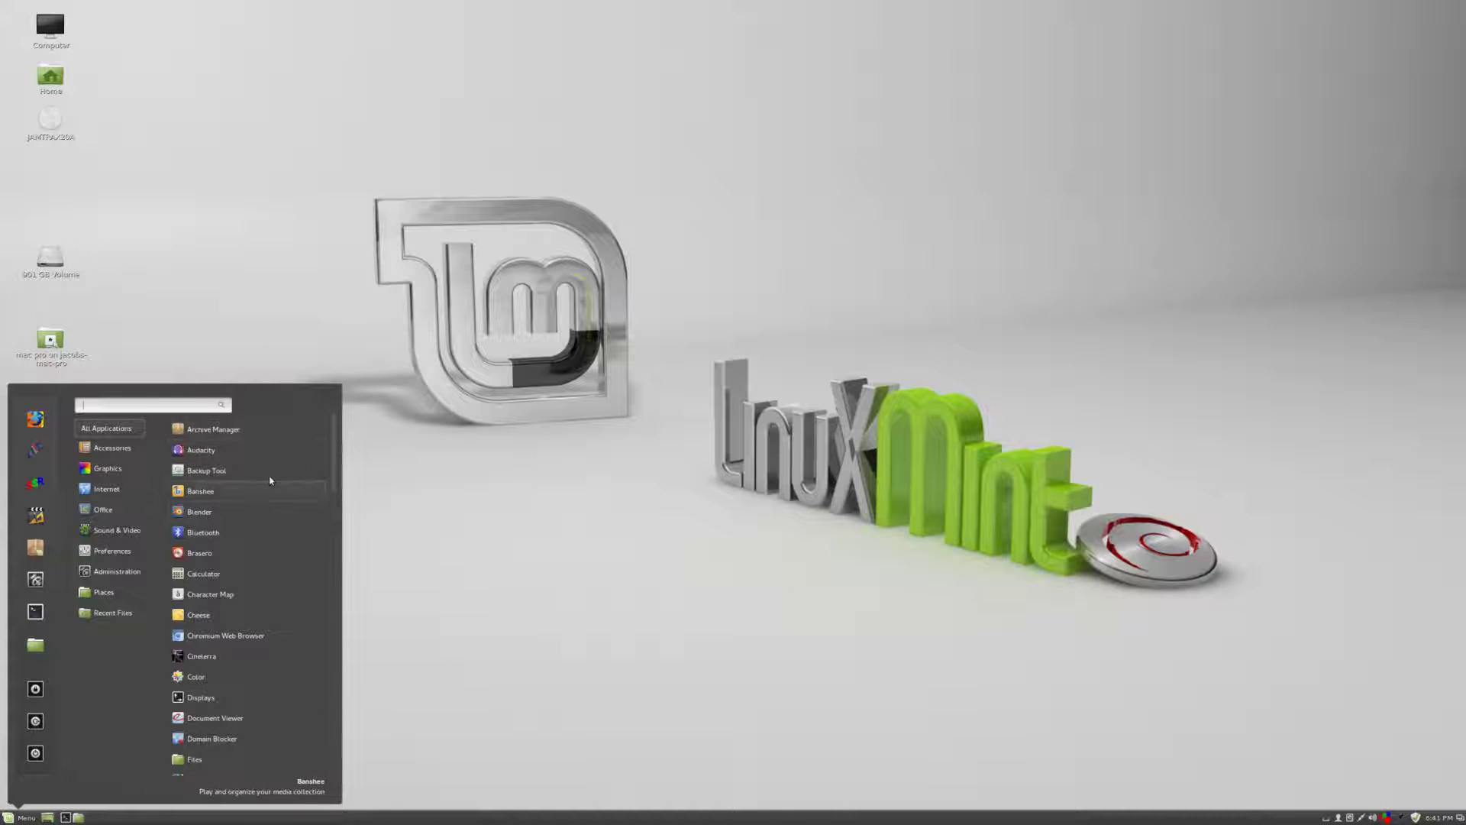
pyautogui.click(364, 363)
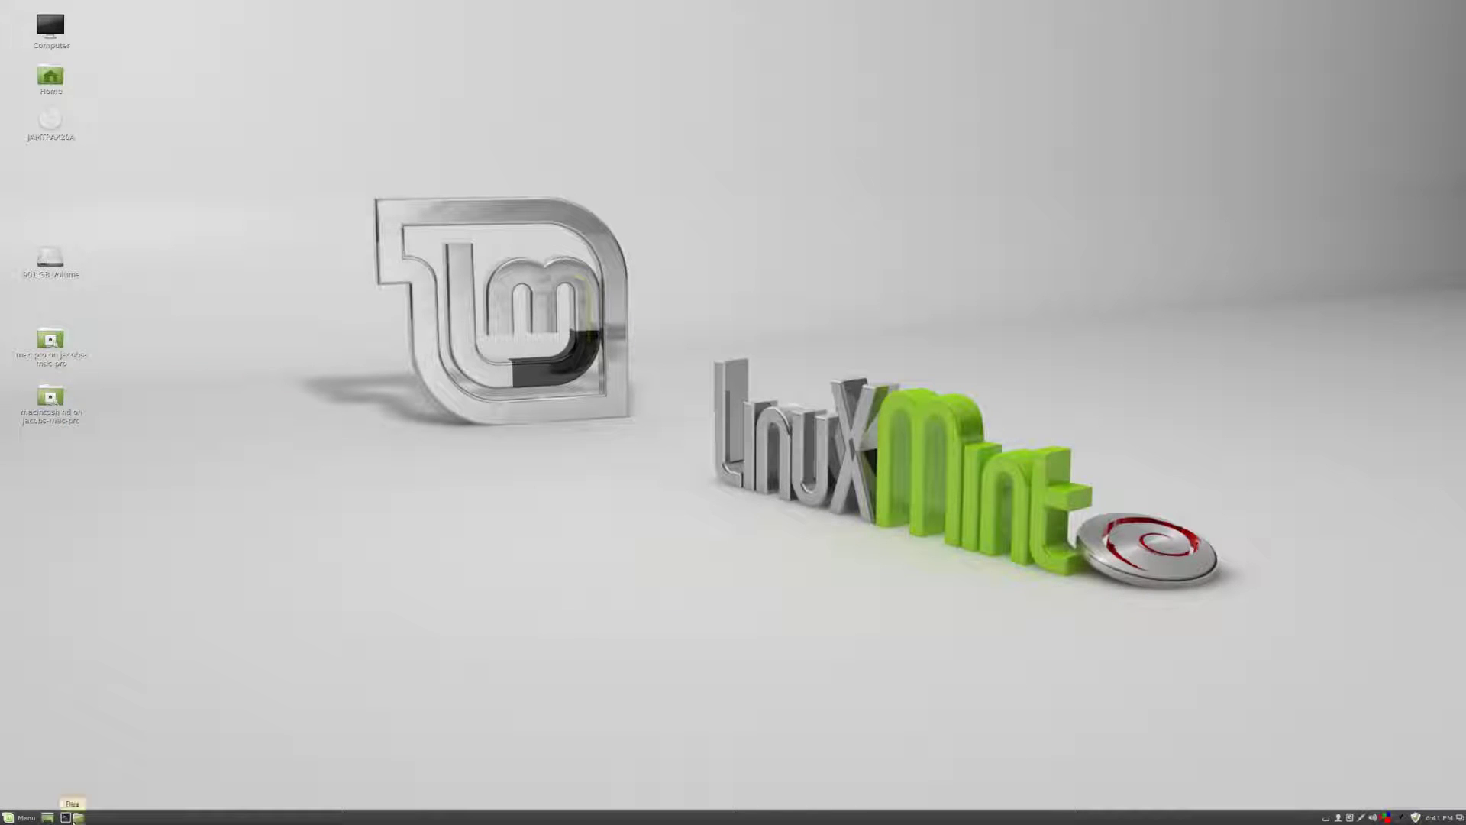
pyautogui.click(34, 818)
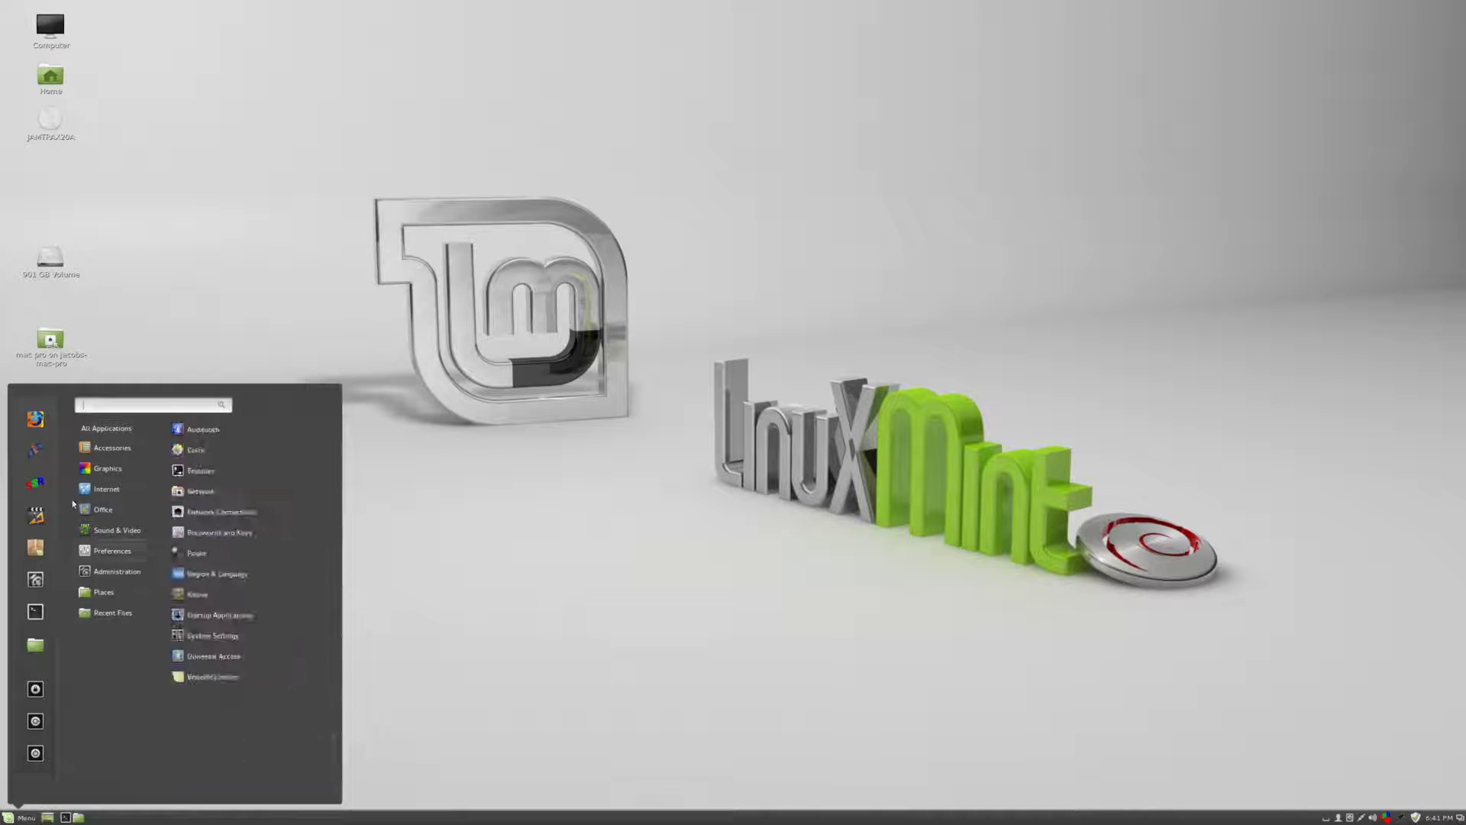
# - Launch Firefox, unmaximize it and move the window toward the screen centre
pyautogui.click(40, 416)
pyautogui.moveTo(463, 3); pyautogui.dragTo(481, 156)
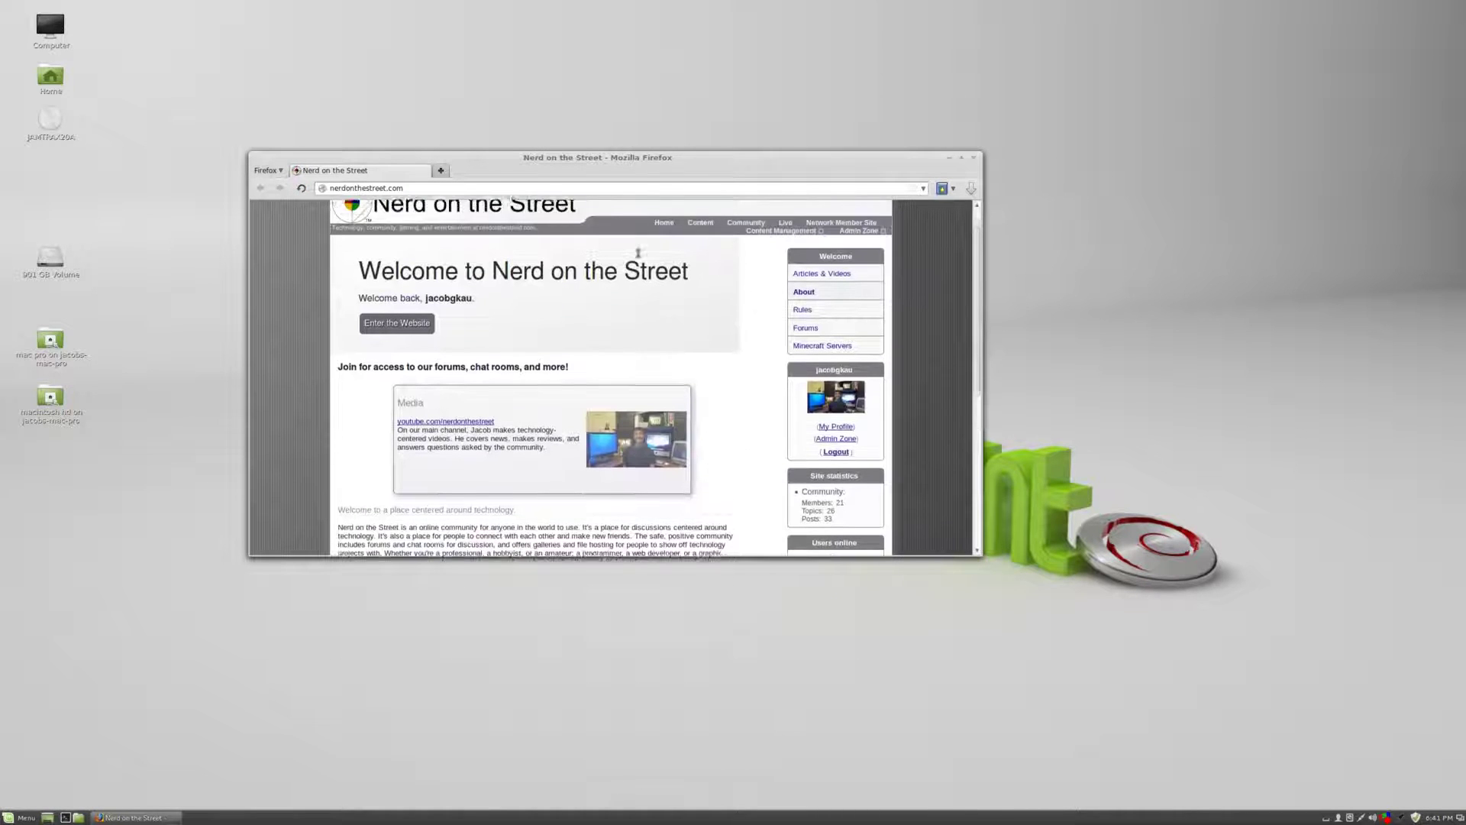
pyautogui.moveTo(633, 163); pyautogui.dragTo(752, 184)
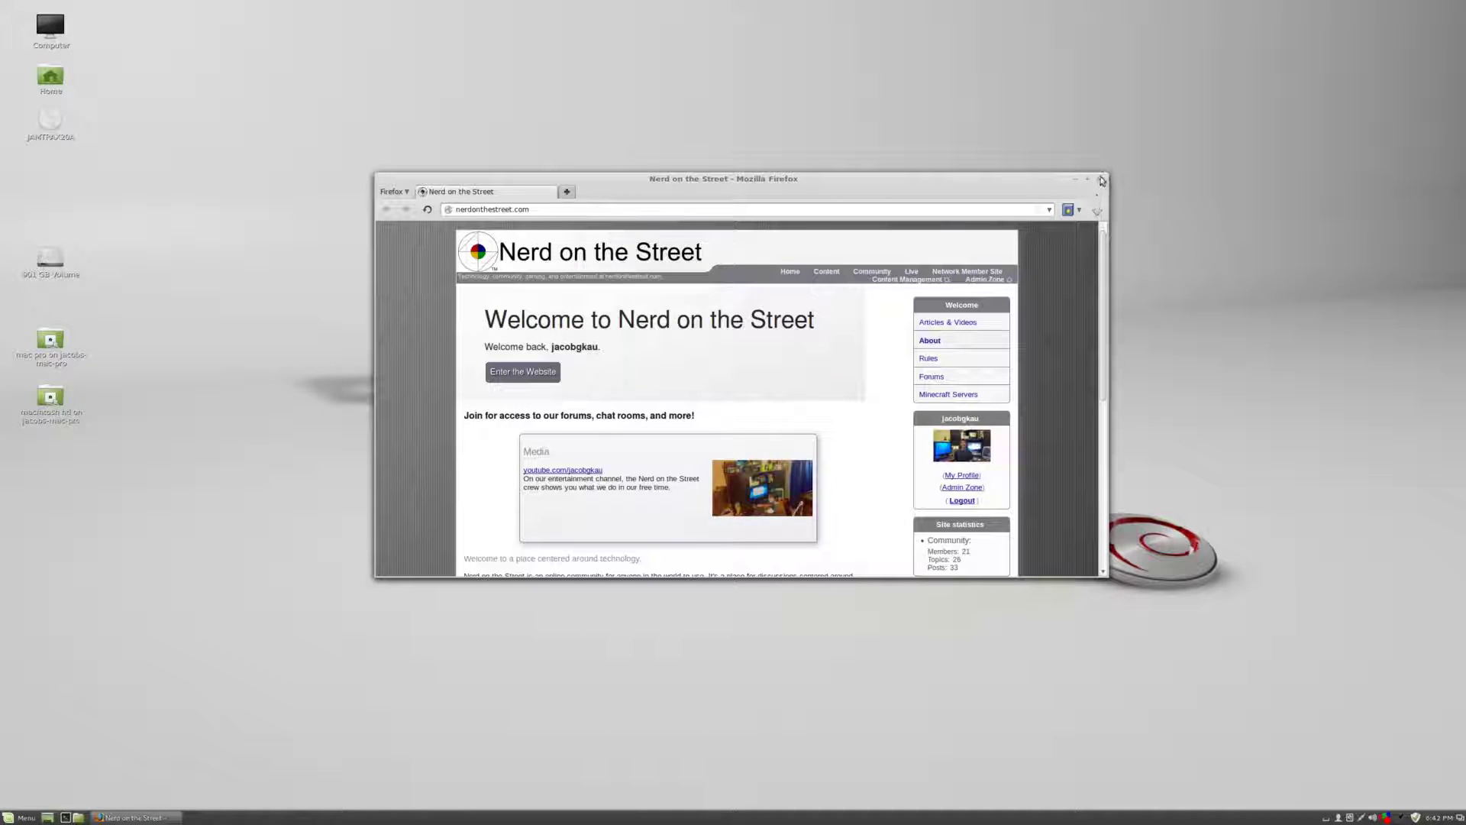
# - Minimize Firefox, restore it from the taskbar, maximize it, then restore its window size
pyautogui.click(1076, 180)
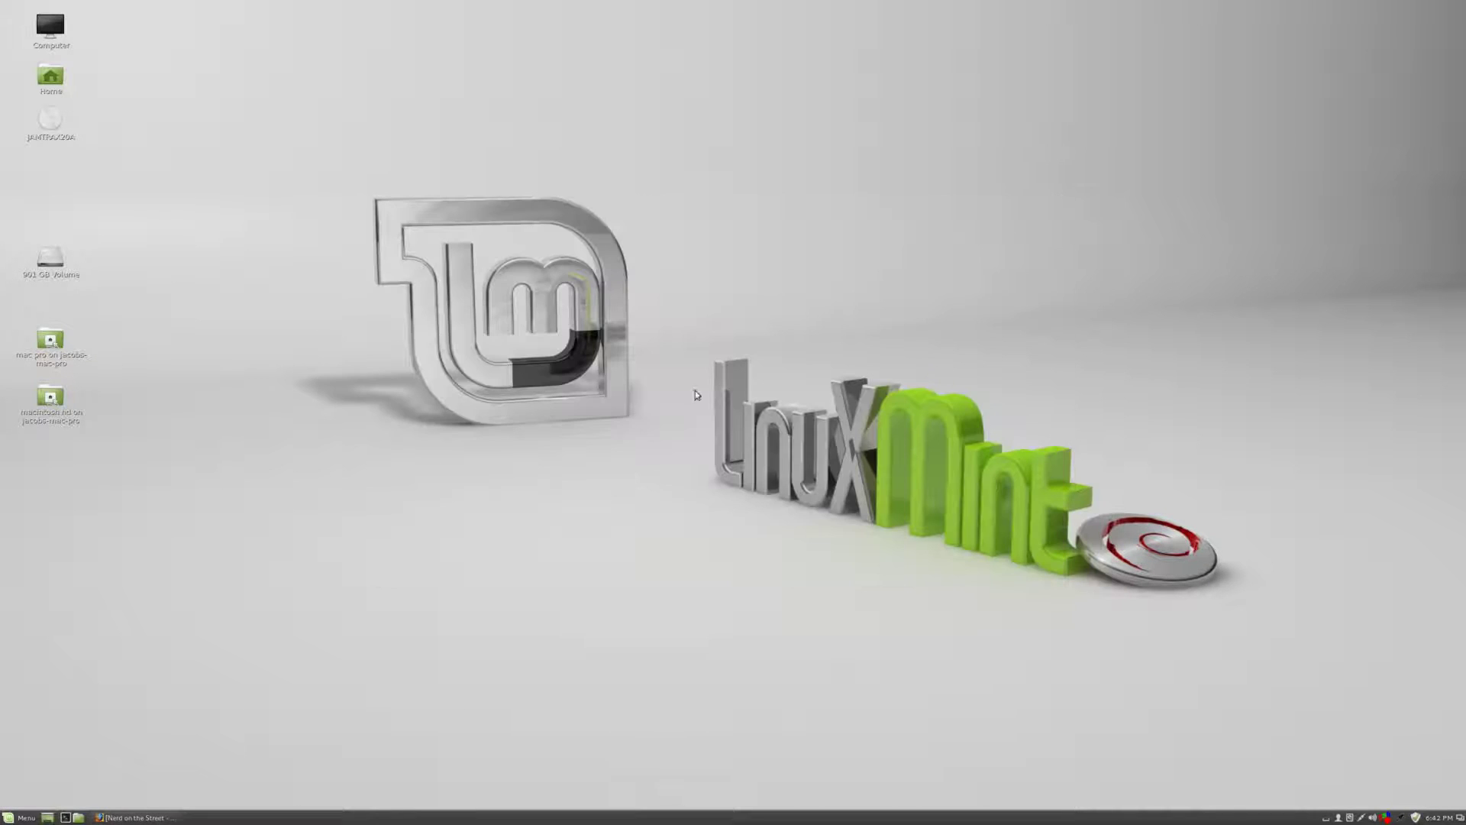
pyautogui.click(133, 818)
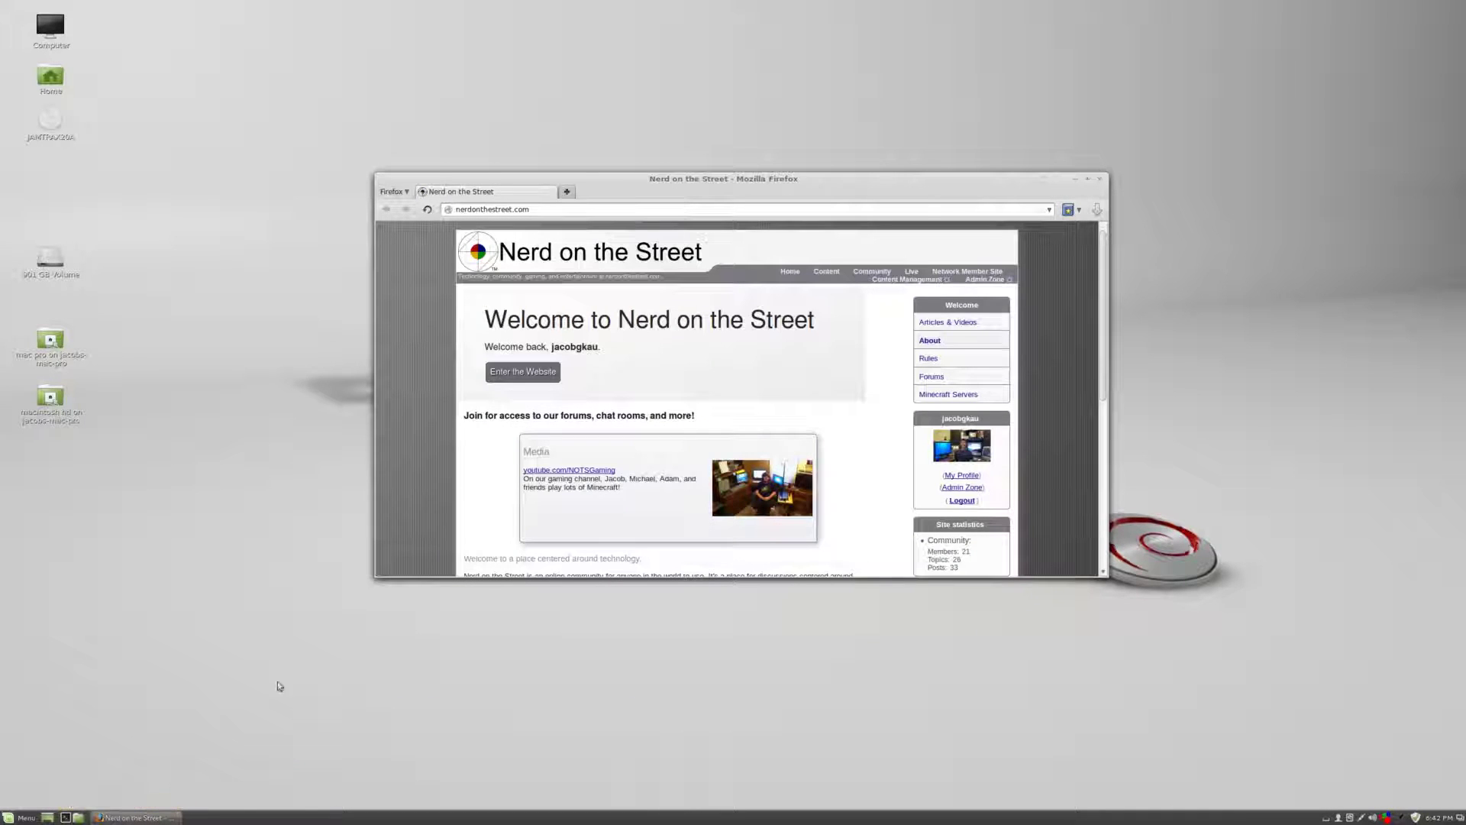
pyautogui.click(1087, 179)
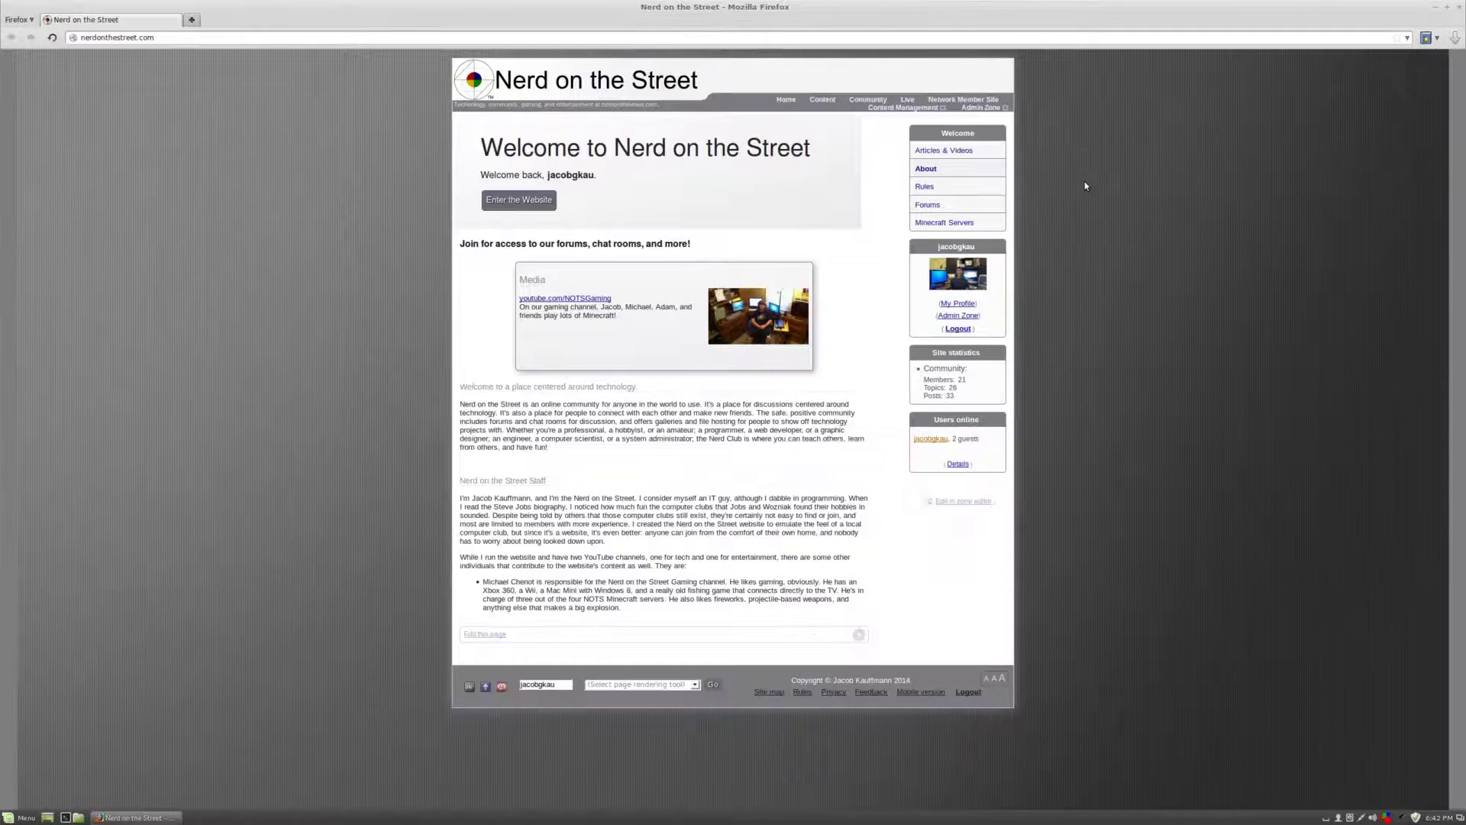
pyautogui.click(1446, 6)
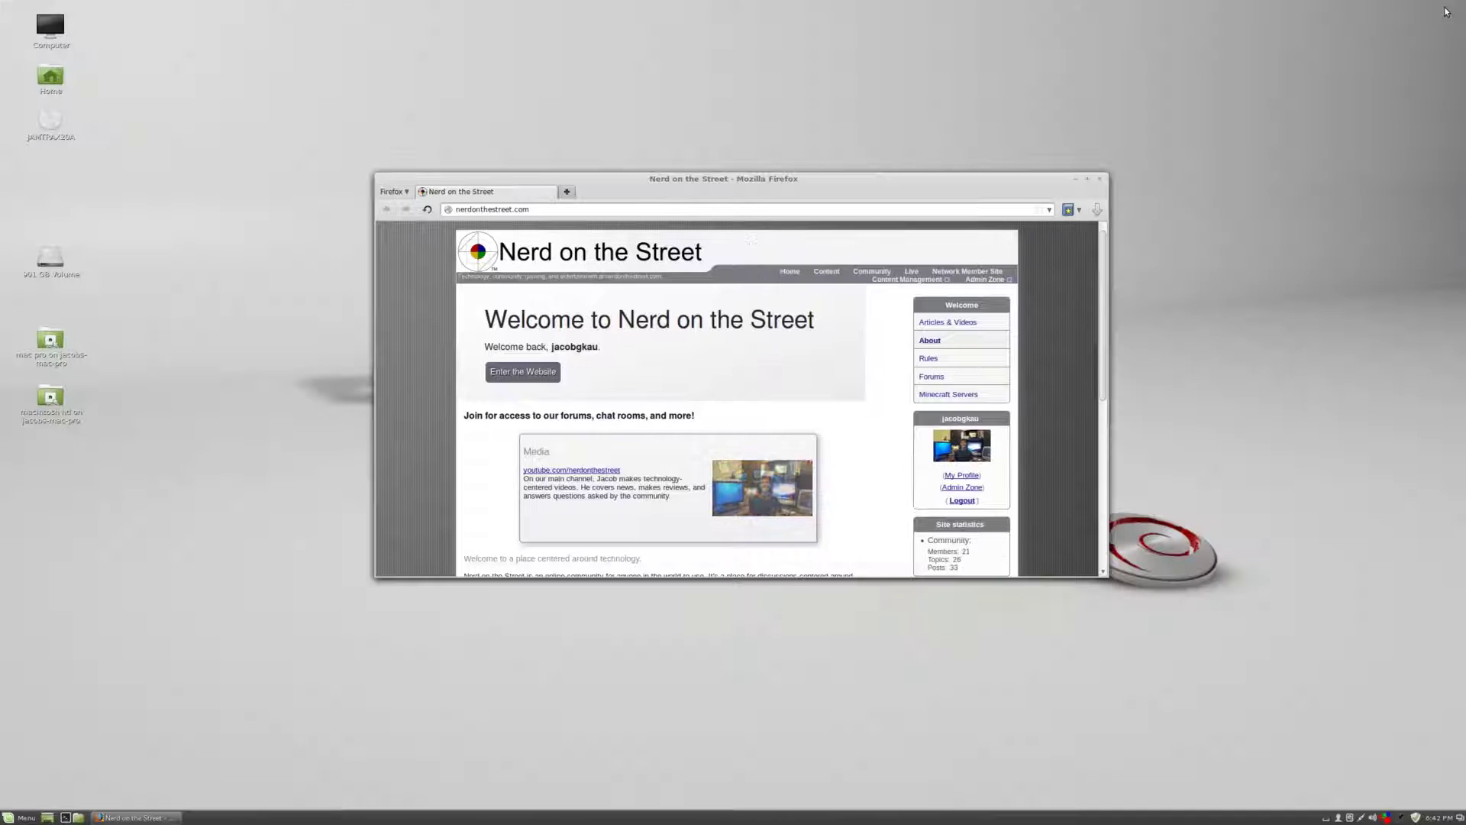
# - Close Firefox and relaunch it from the Menu favourites
pyautogui.click(1099, 178)
pyautogui.click(18, 817)
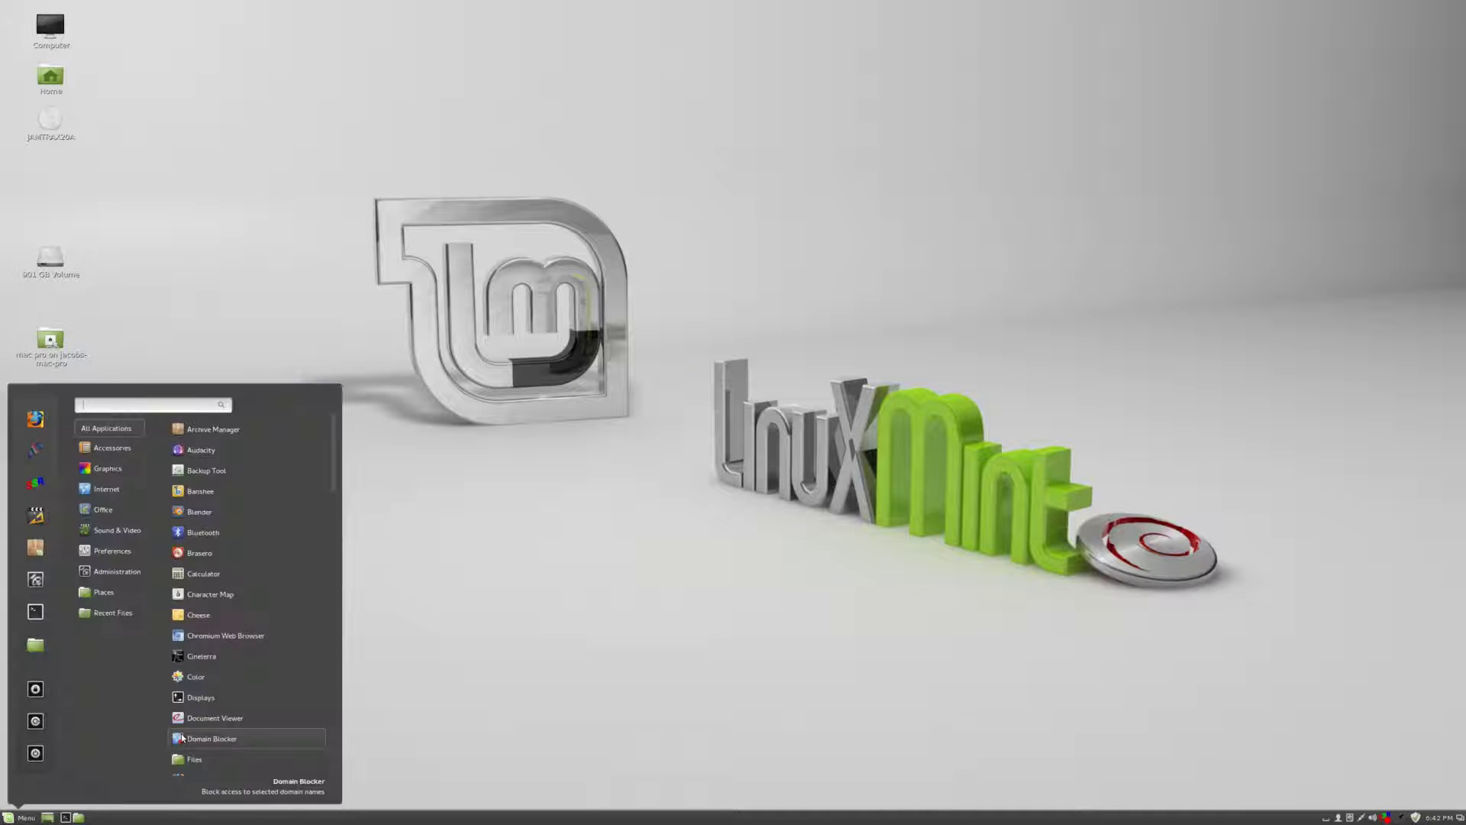
pyautogui.click(229, 733)
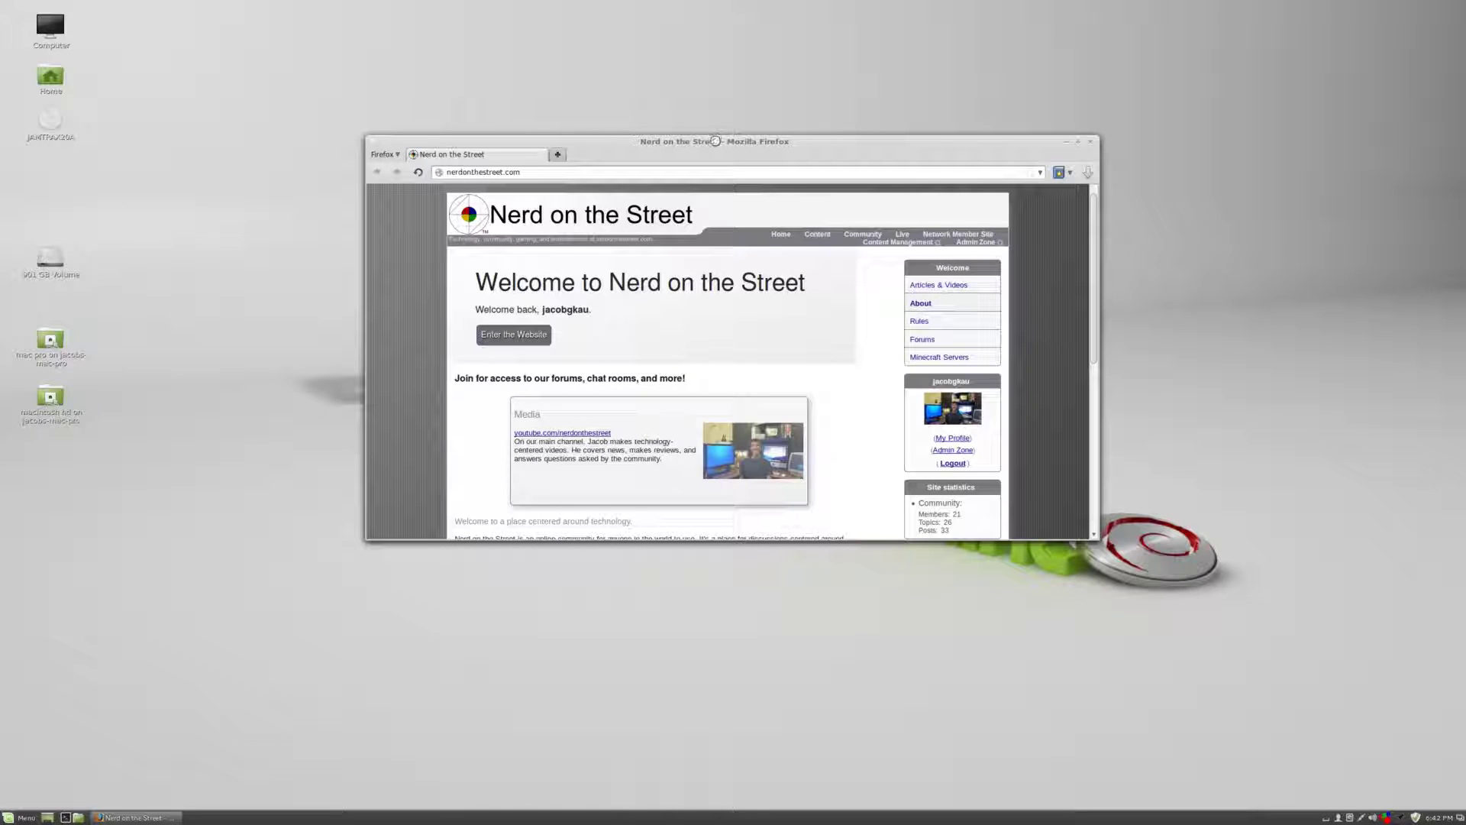
# - Snap Firefox to the left half, then the right half, then float it again
pyautogui.moveTo(712, 143); pyautogui.dragTo(0, 260)
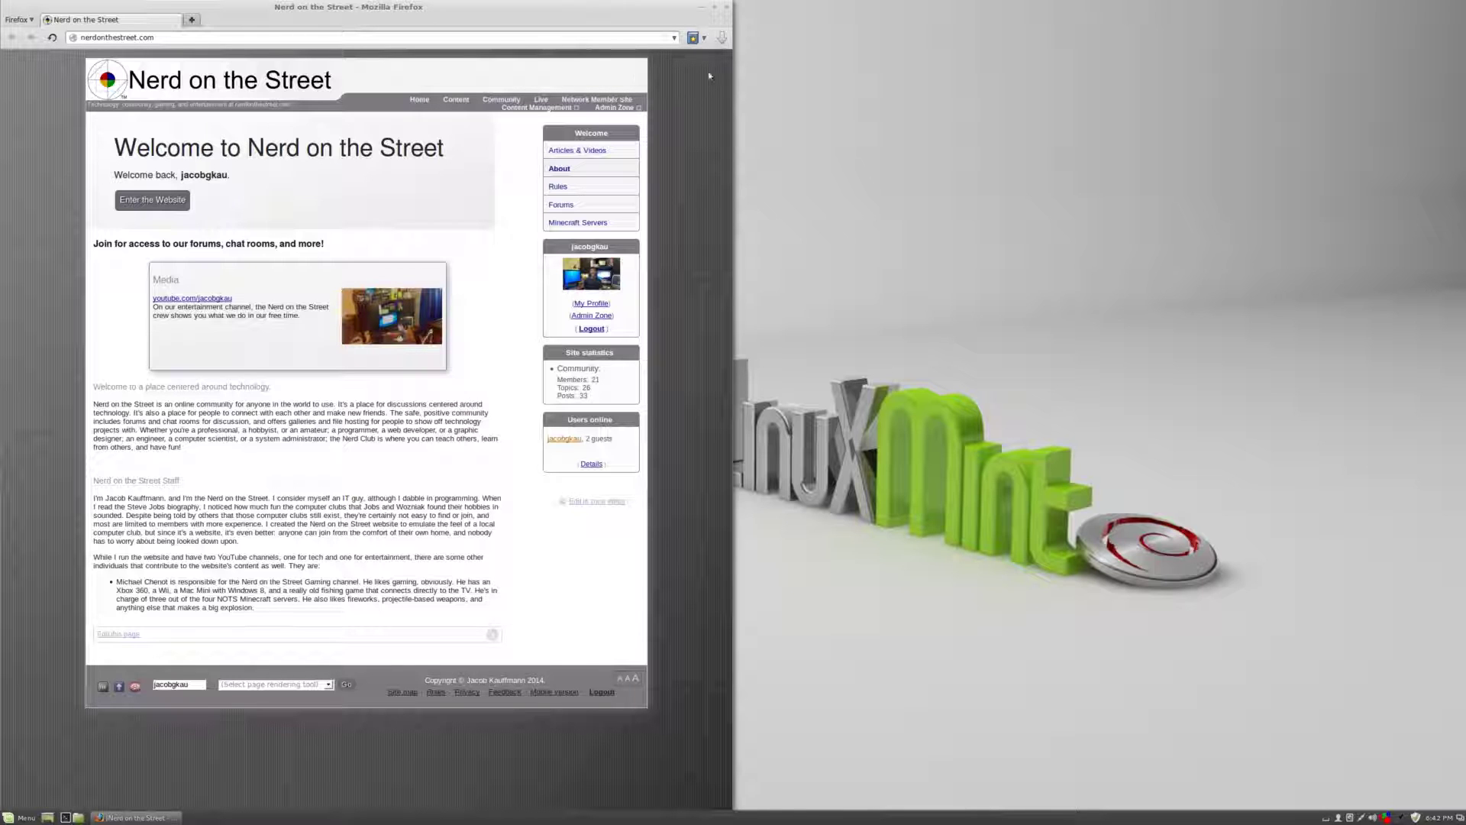
pyautogui.moveTo(426, 16); pyautogui.dragTo(1462, 222)
pyautogui.moveTo(1153, 9); pyautogui.dragTo(5, 3)
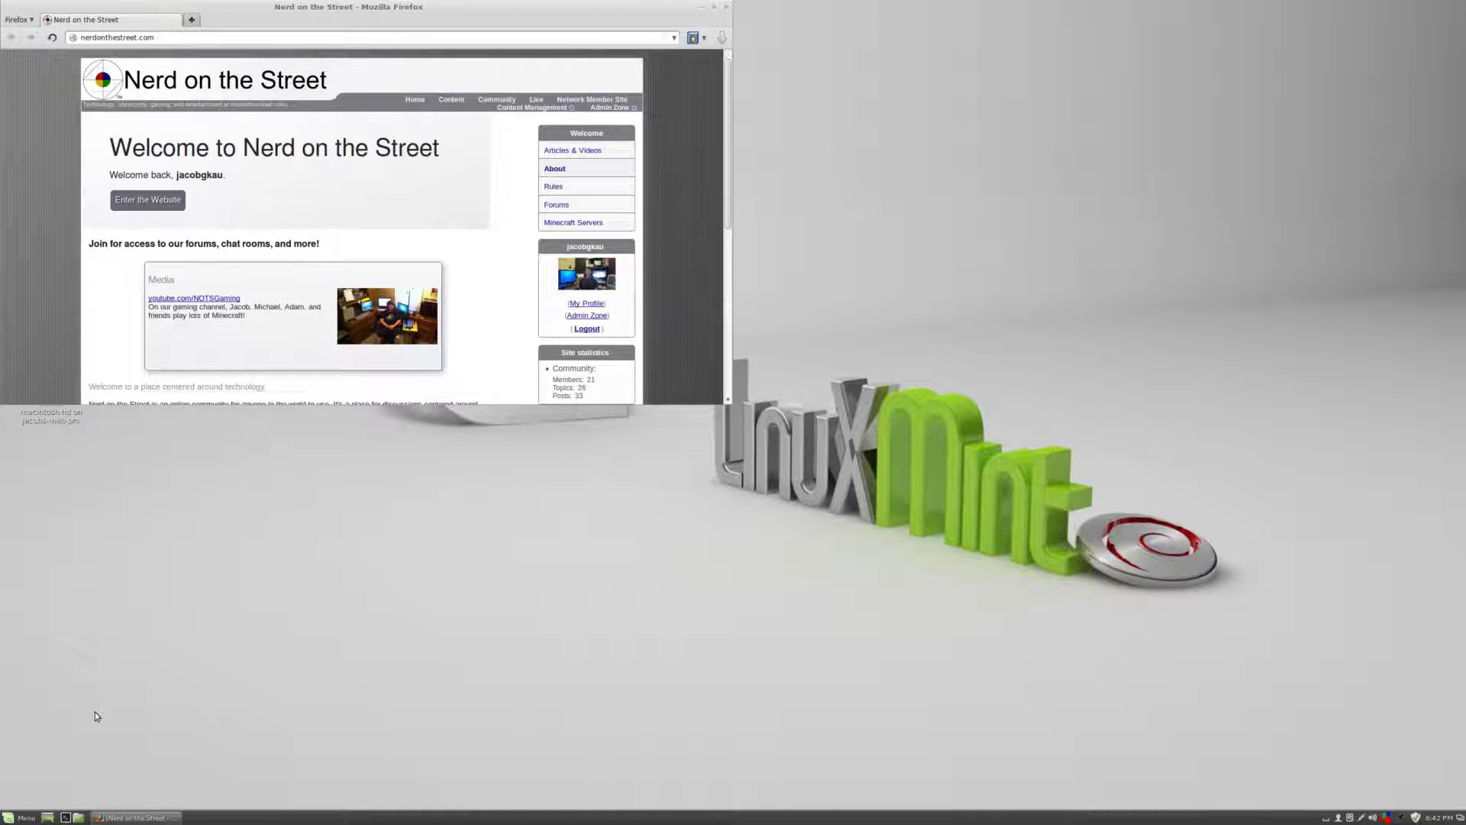
# - Tile Firefox into the bottom-left, bottom-right and top-right quarters, then the top and bottom halves
pyautogui.moveTo(347, 7); pyautogui.dragTo(4, 808)
pyautogui.moveTo(296, 414); pyautogui.dragTo(1462, 821)
pyautogui.moveTo(1123, 413); pyautogui.dragTo(1462, 4)
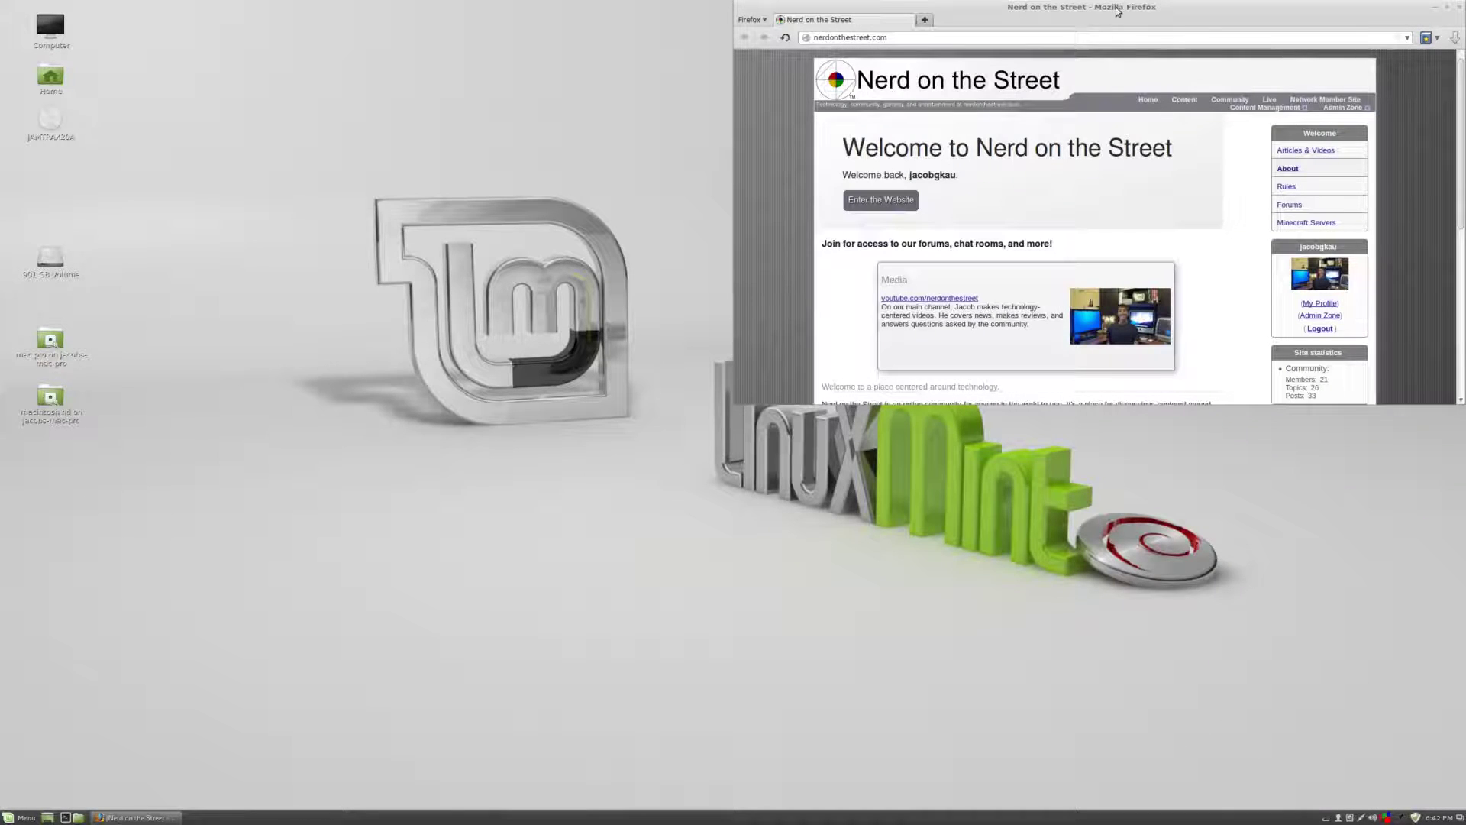
pyautogui.moveTo(1114, 7); pyautogui.dragTo(751, 152)
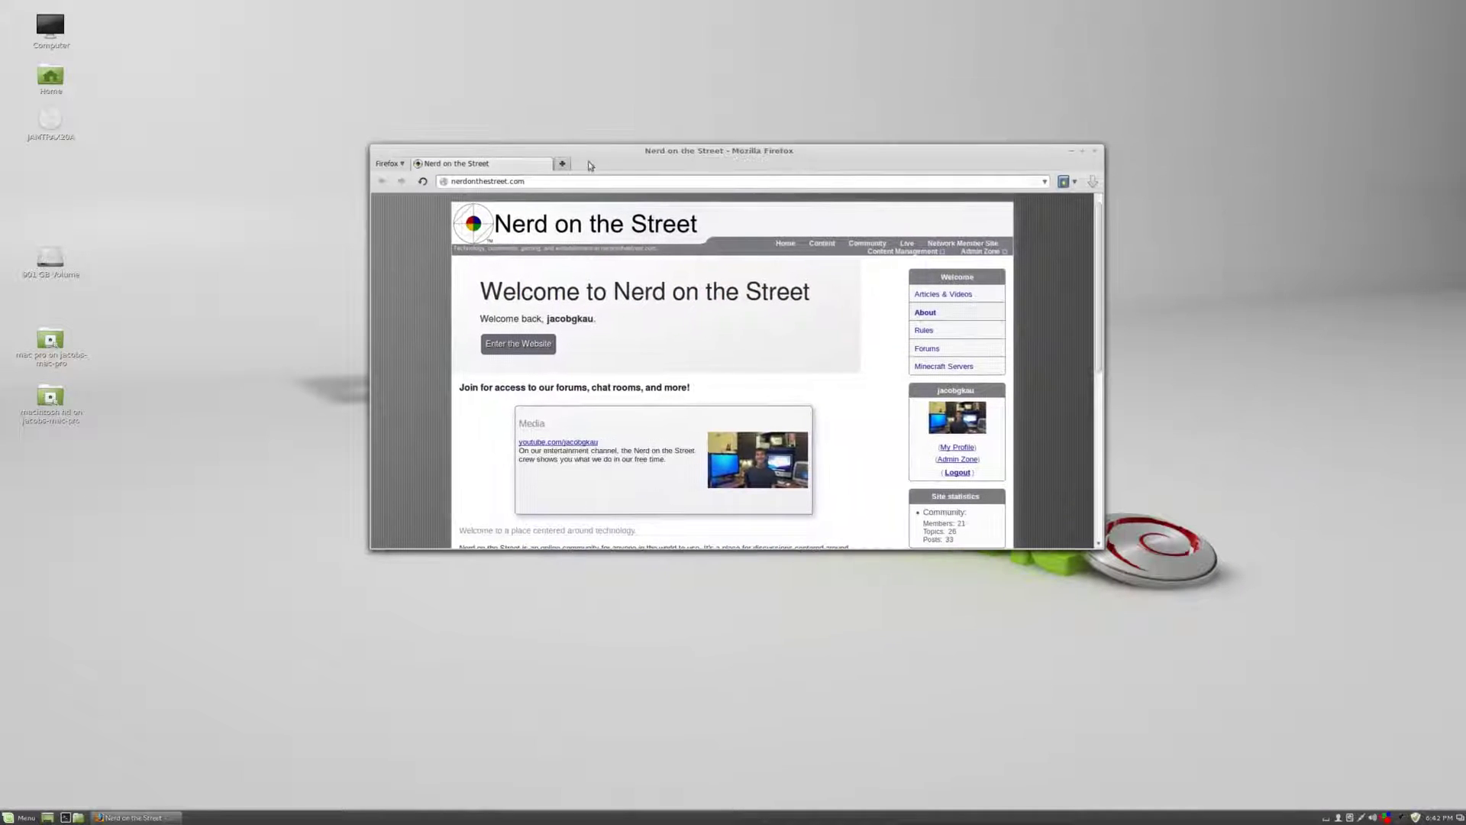
pyautogui.moveTo(633, 165); pyautogui.dragTo(612, 6)
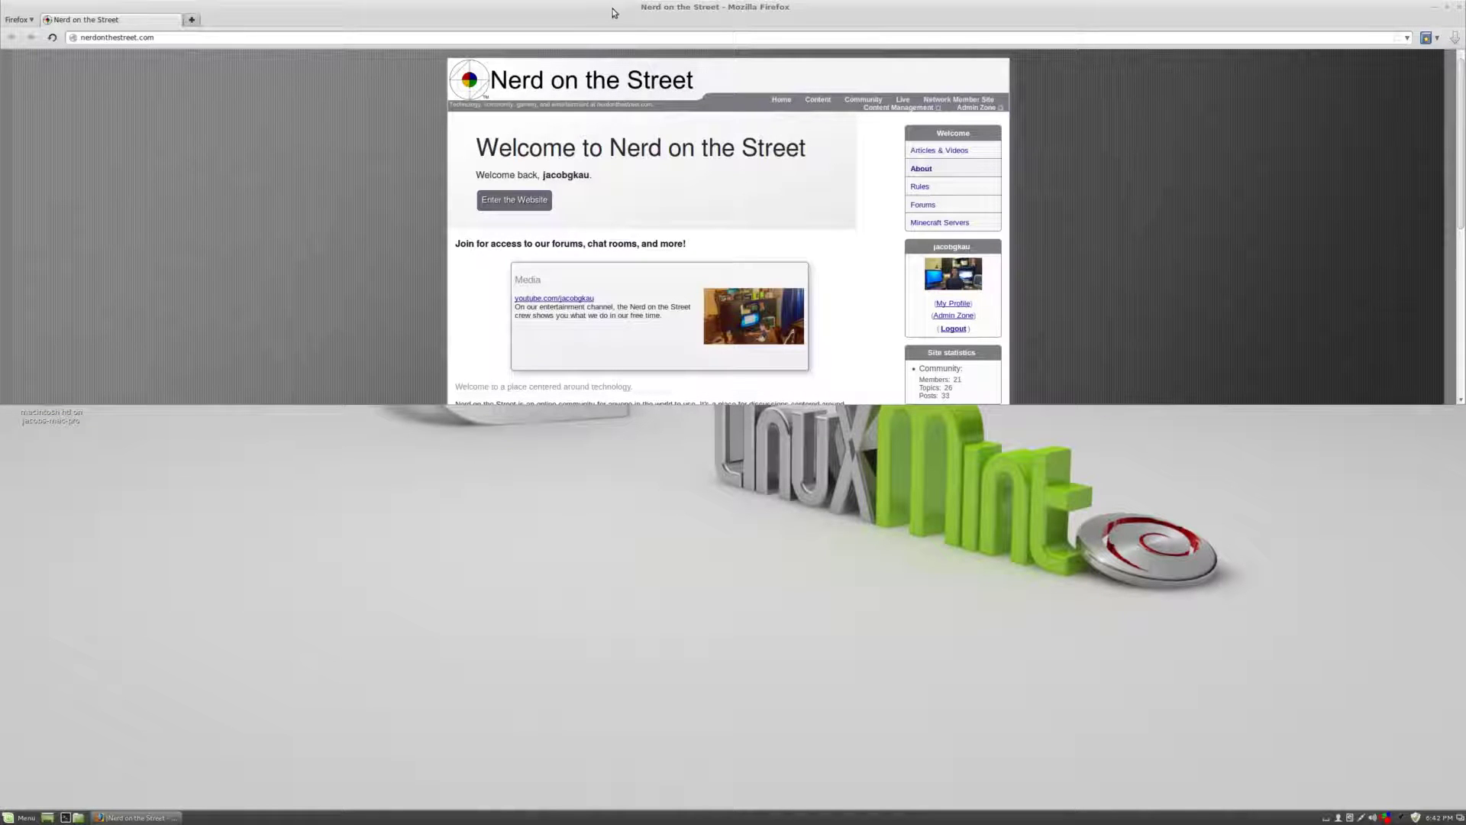
pyautogui.moveTo(785, 17); pyautogui.dragTo(786, 822)
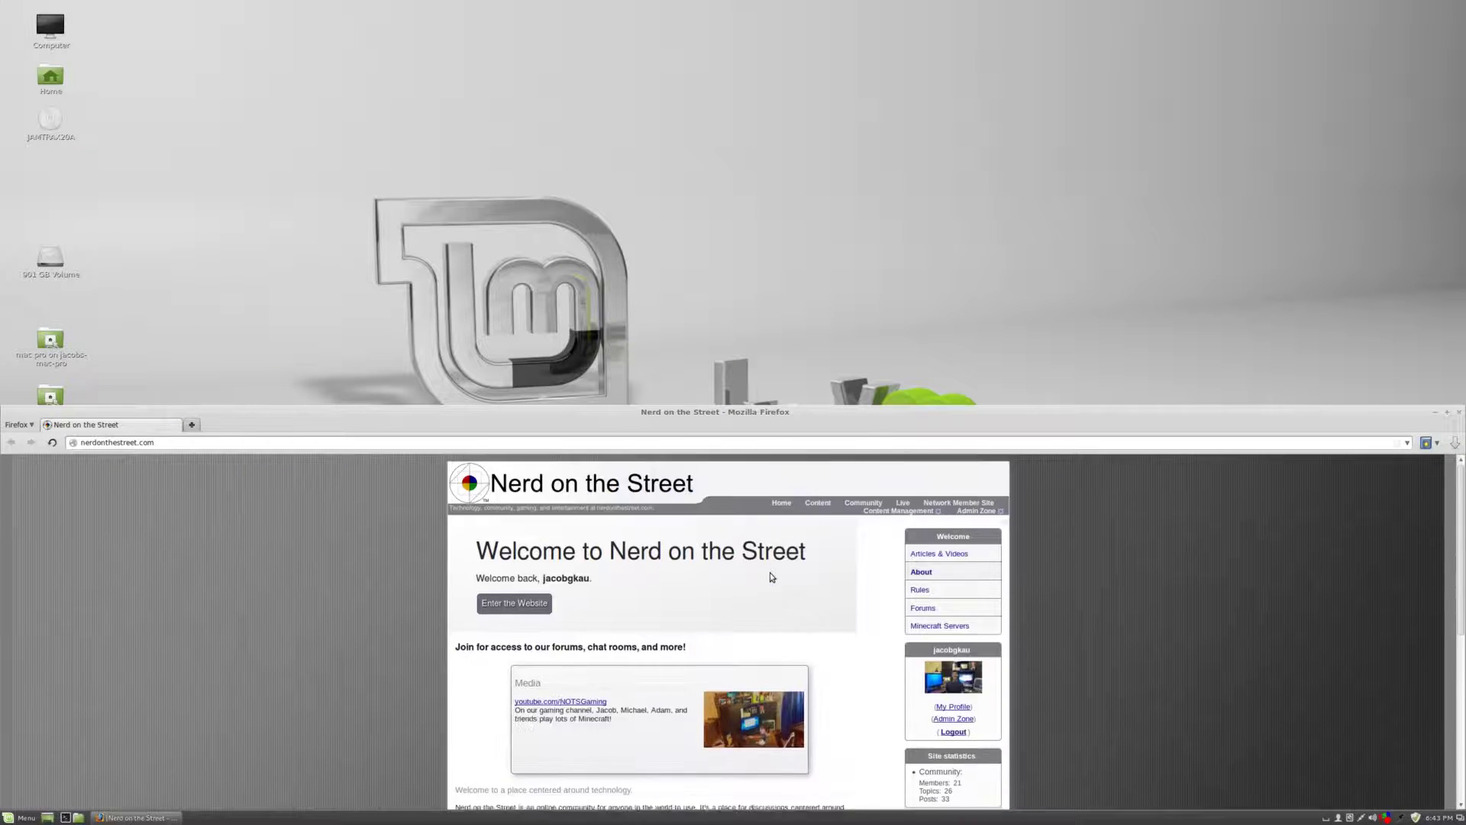
pyautogui.moveTo(756, 406); pyautogui.dragTo(763, 232)
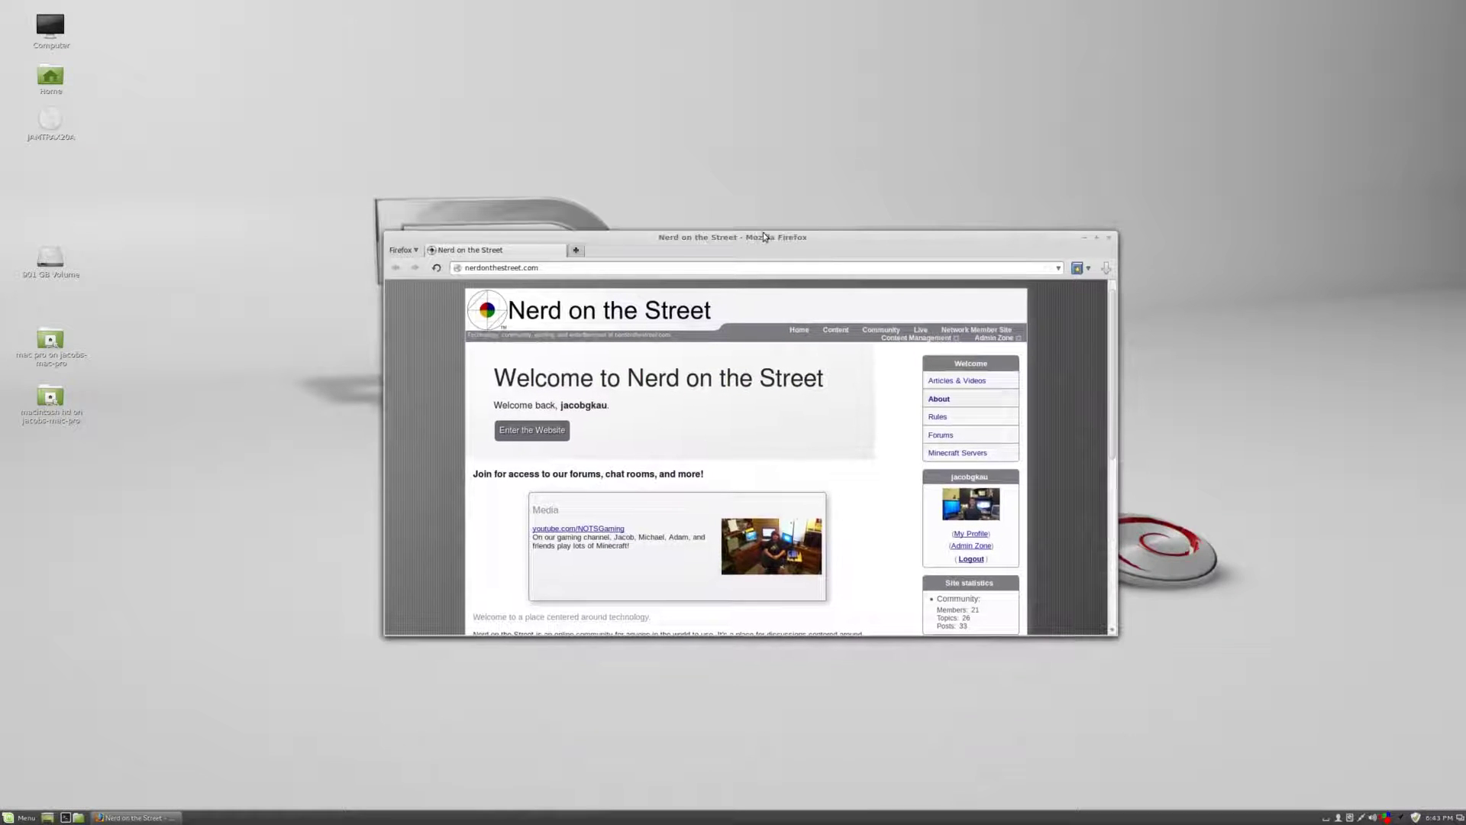
# - Maximize and restore Firefox by title-bar double-click and button, then snap it right
pyautogui.doubleClick(1064, 236)
pyautogui.doubleClick(1039, 4)
pyautogui.click(1096, 237)
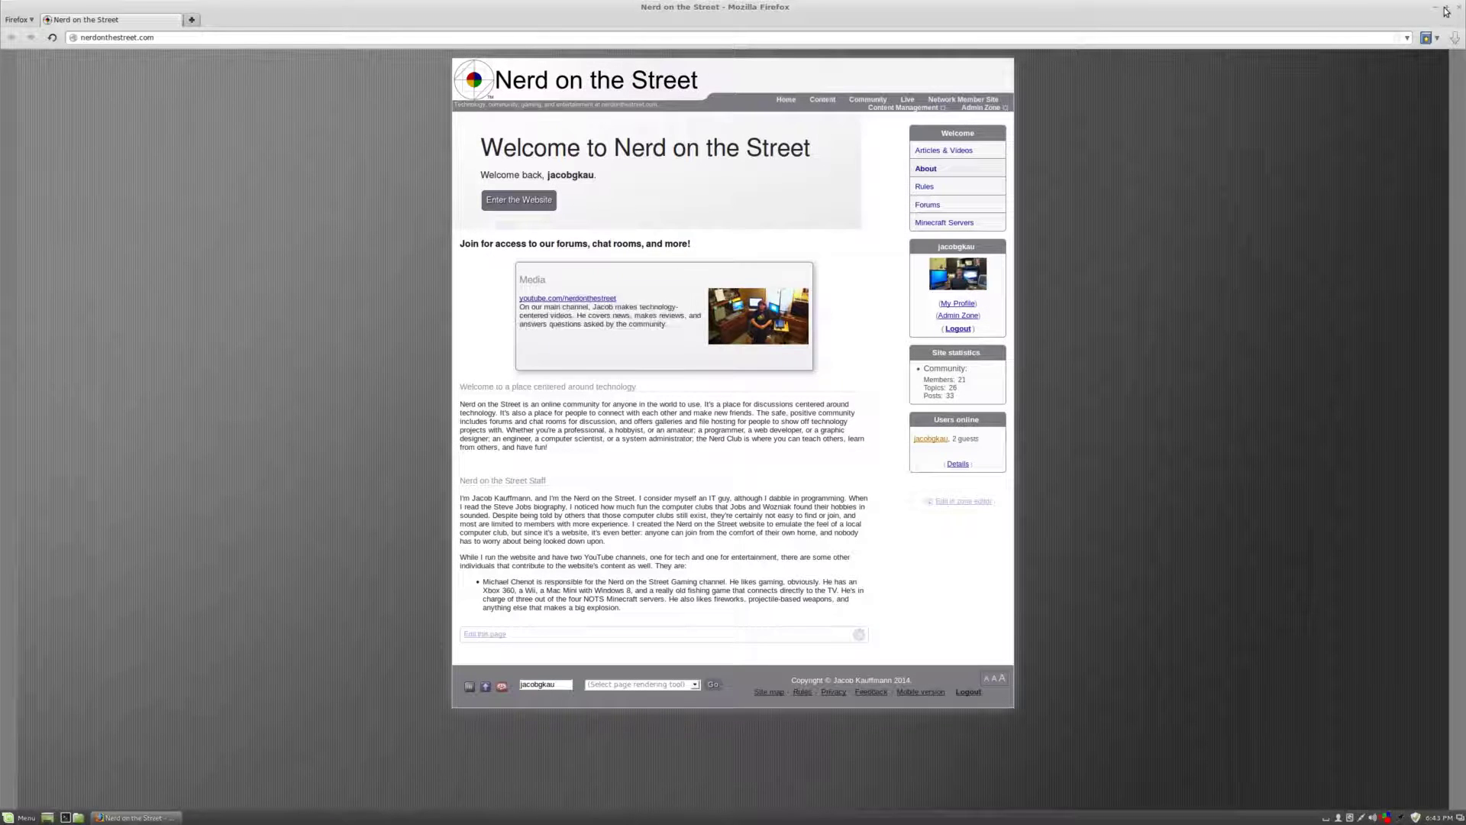
pyautogui.click(1447, 7)
pyautogui.moveTo(1029, 373); pyautogui.dragTo(1465, 385)
pyautogui.moveTo(1462, 253); pyautogui.dragTo(1463, 137)
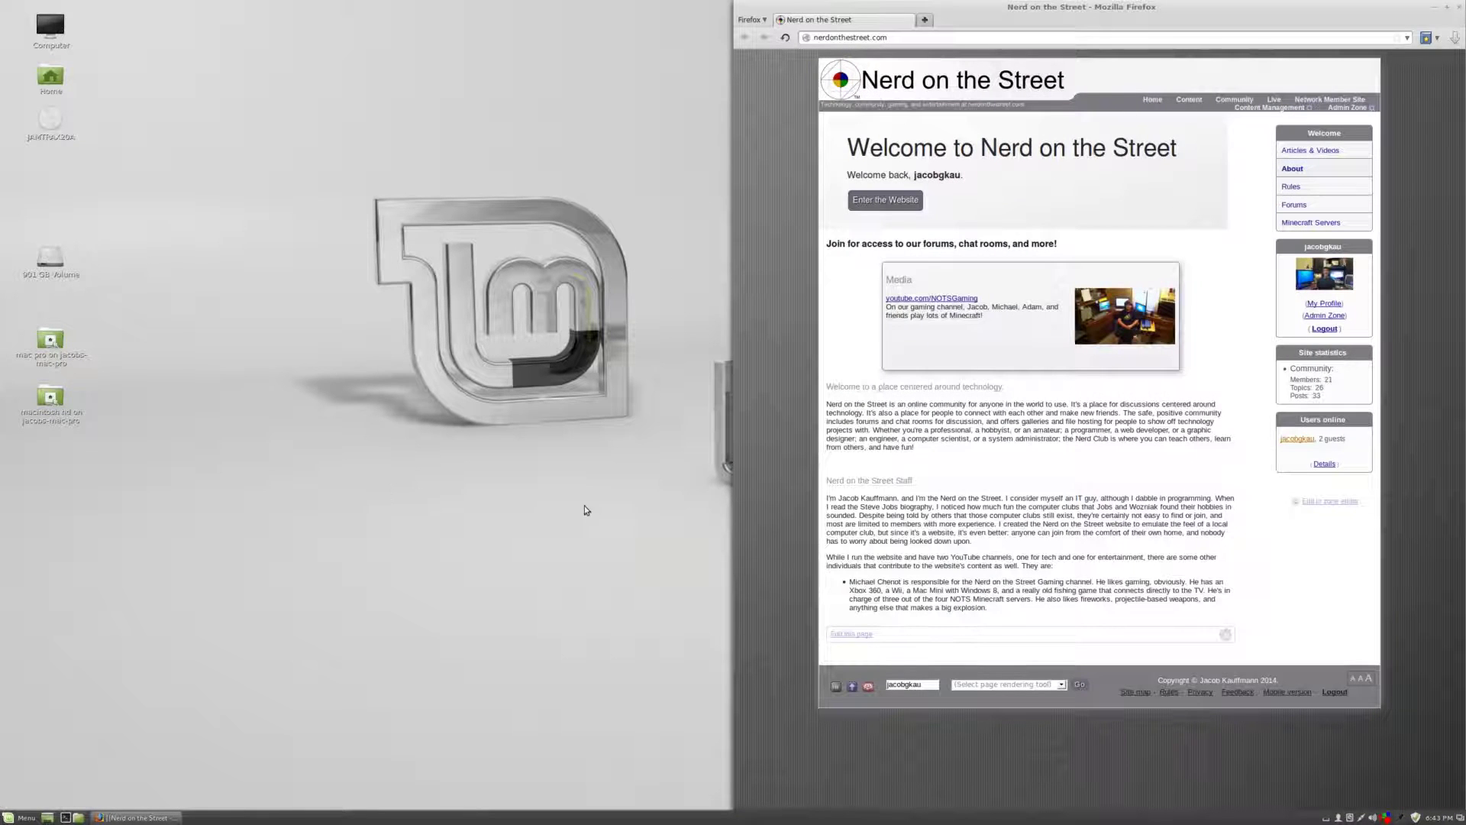
# - Launch Terminal from favourites, tile it left with drag and Super+Up, then snap it right
pyautogui.click(21, 817)
pyautogui.click(33, 683)
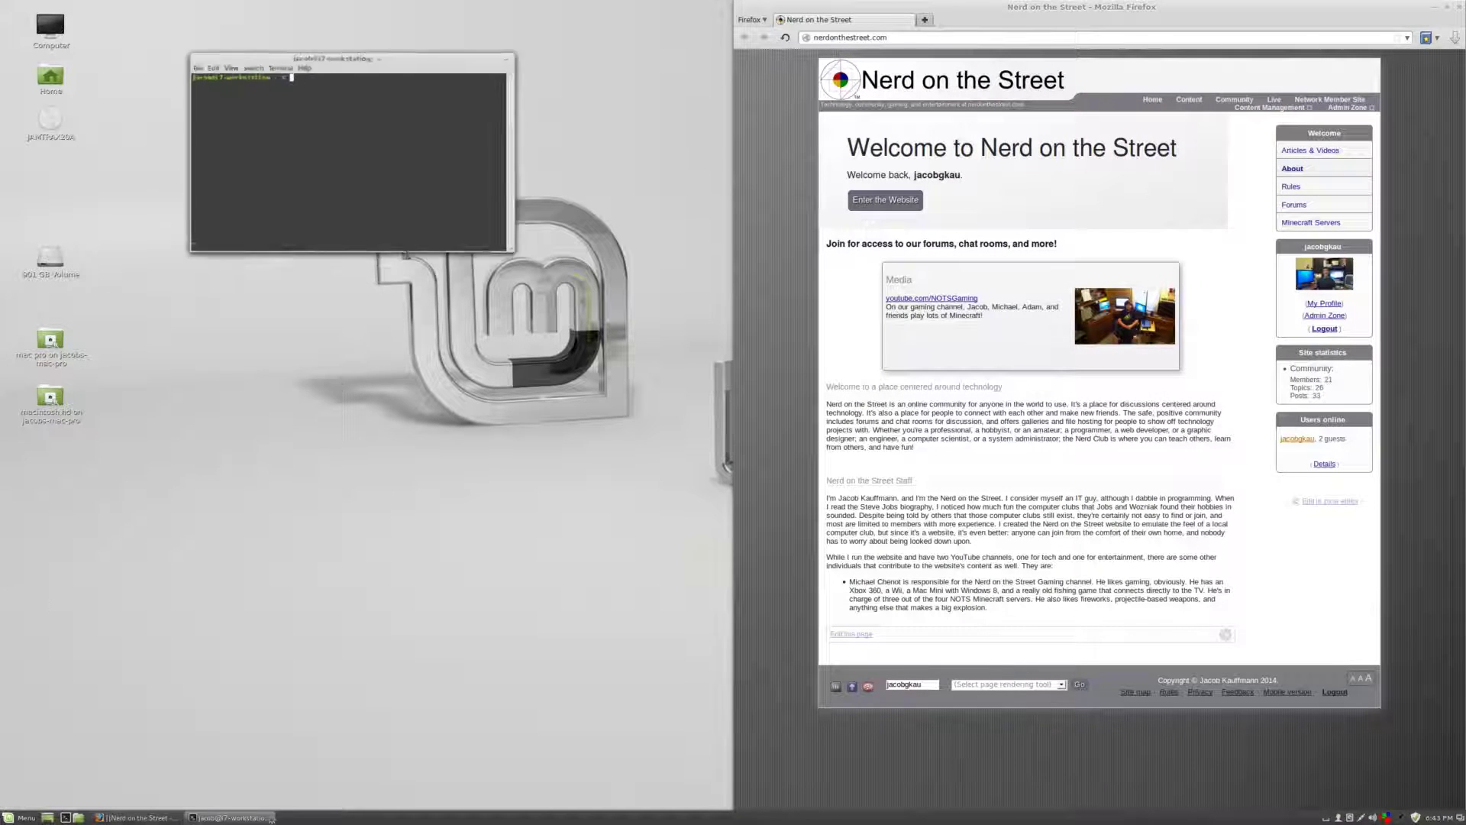
pyautogui.moveTo(455, 48); pyautogui.dragTo(3, 240)
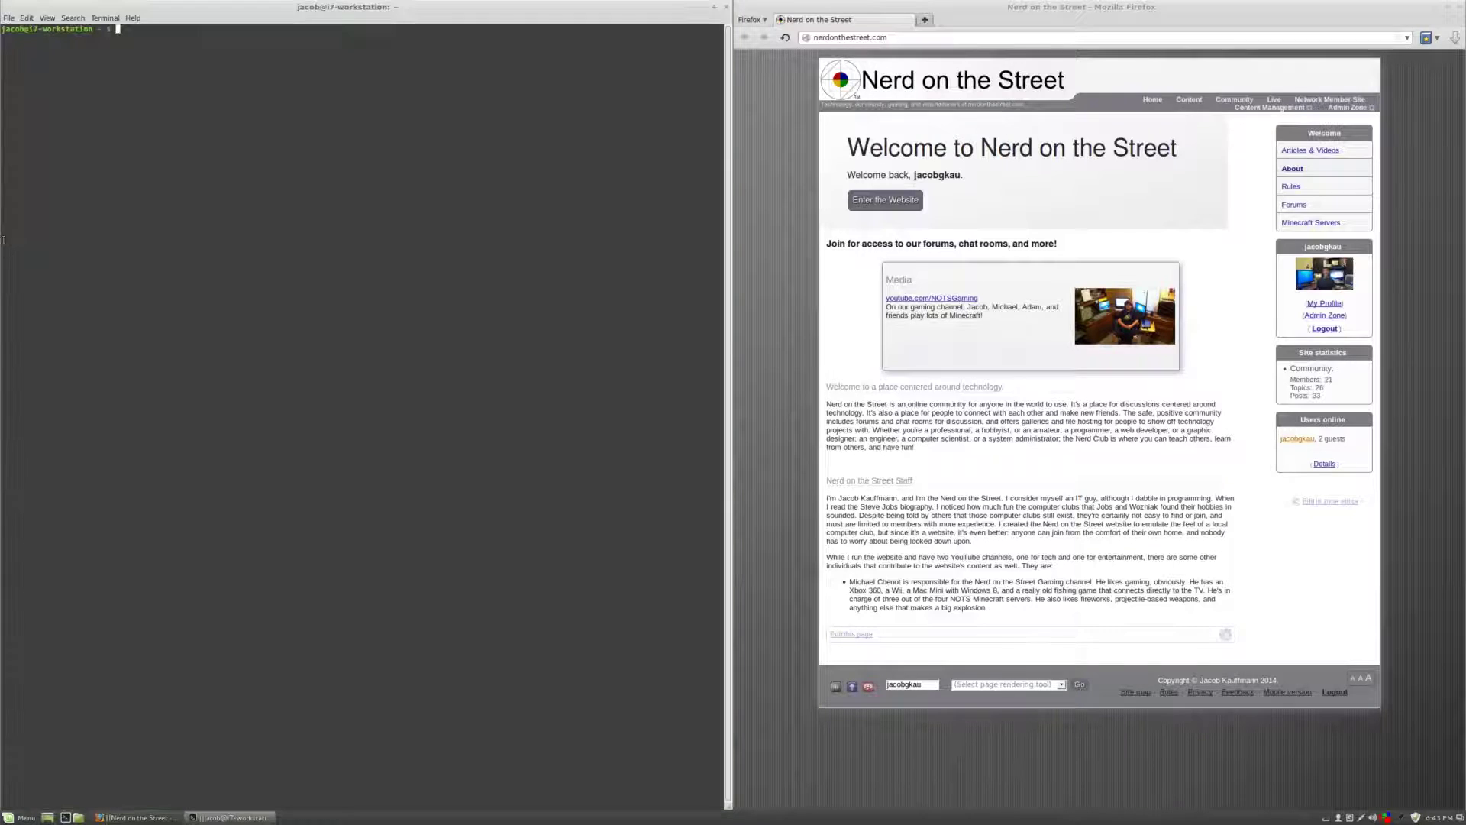
pyautogui.moveTo(731, 99); pyautogui.dragTo(589, 99)
pyautogui.press('super+Up')
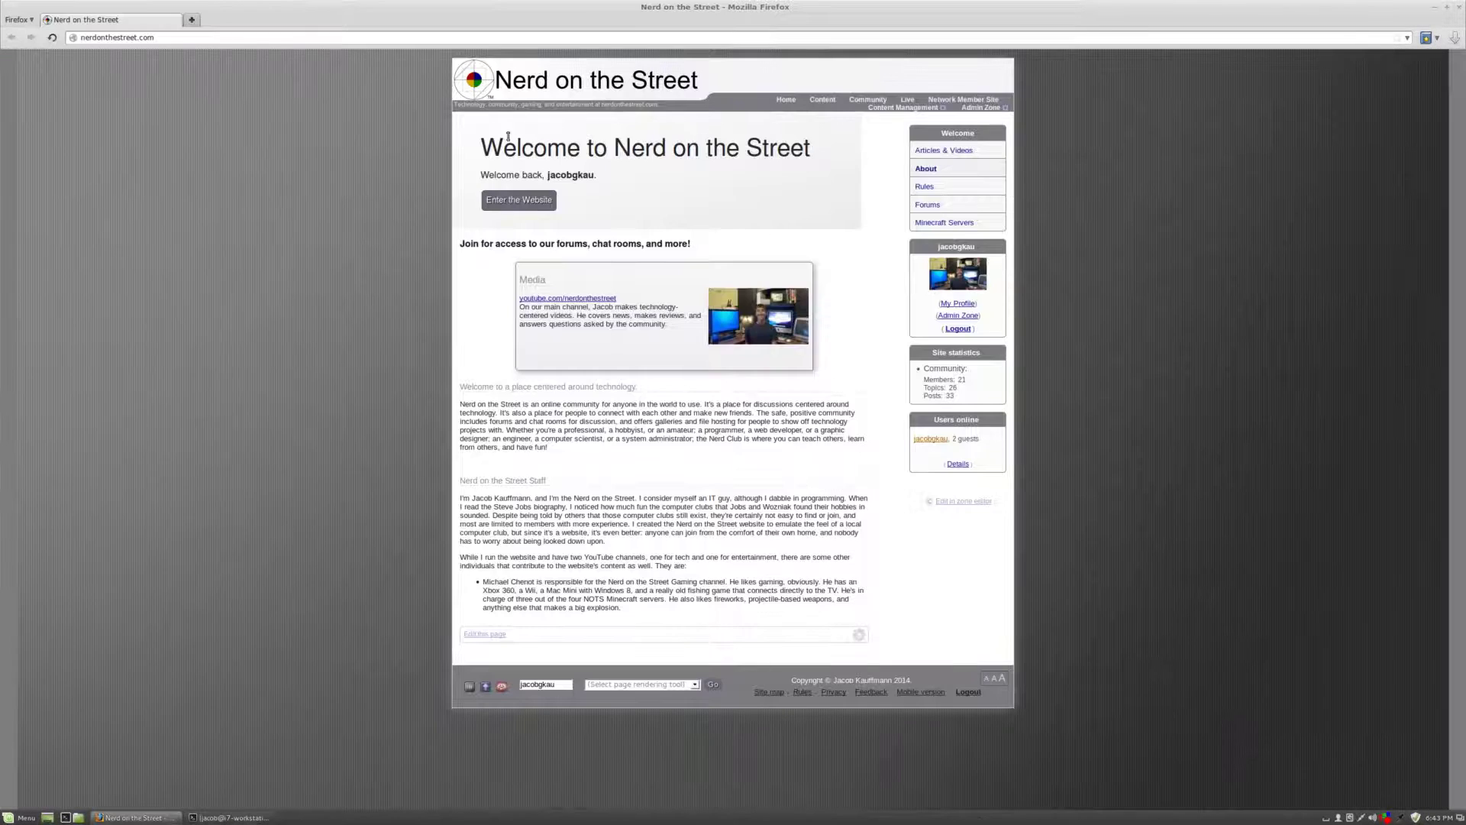
pyautogui.hotkey('alt', 'Tab')
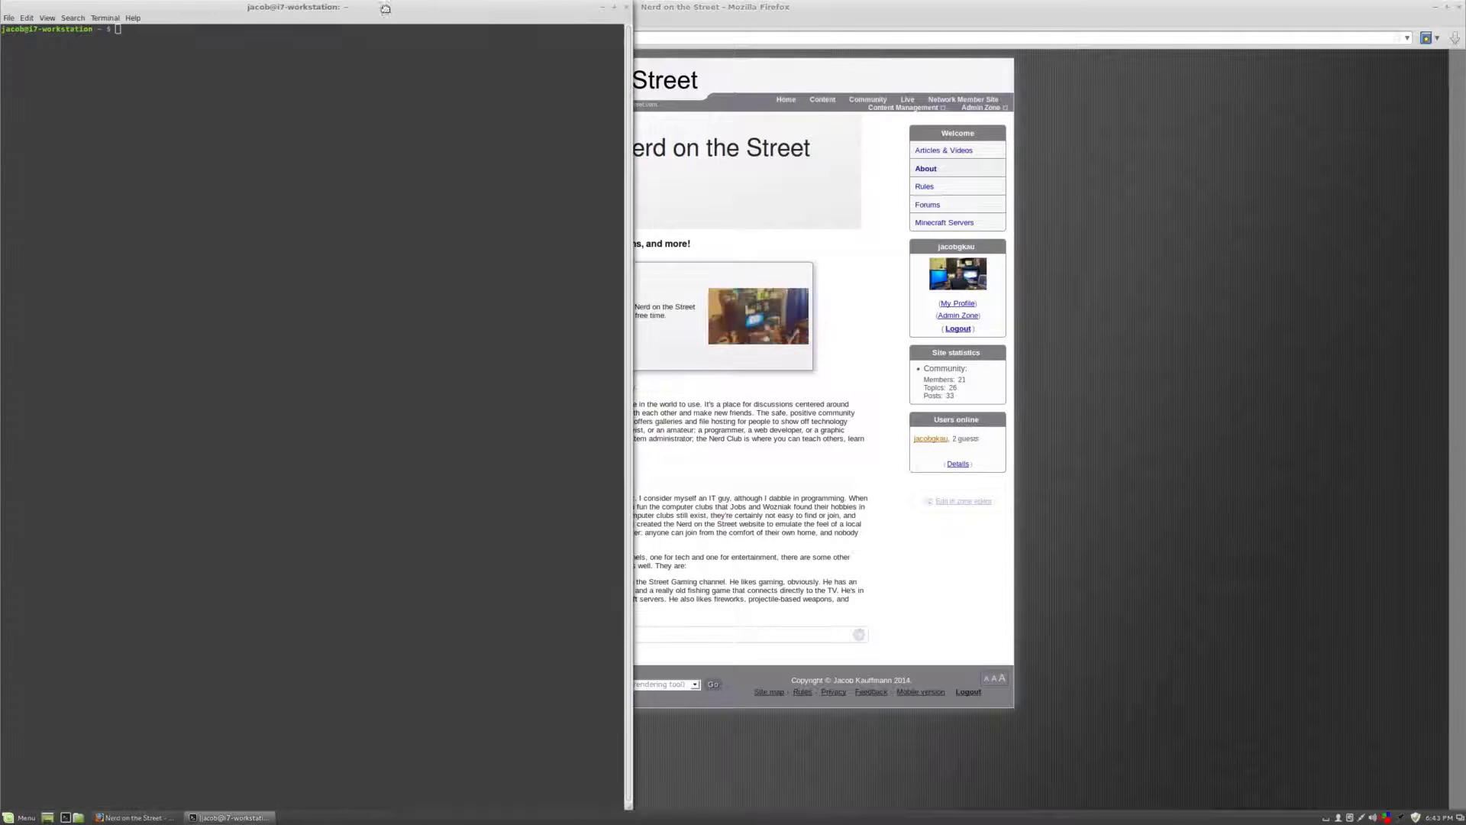
pyautogui.press('super+Down')
pyautogui.moveTo(775, 205); pyautogui.dragTo(1463, 276)
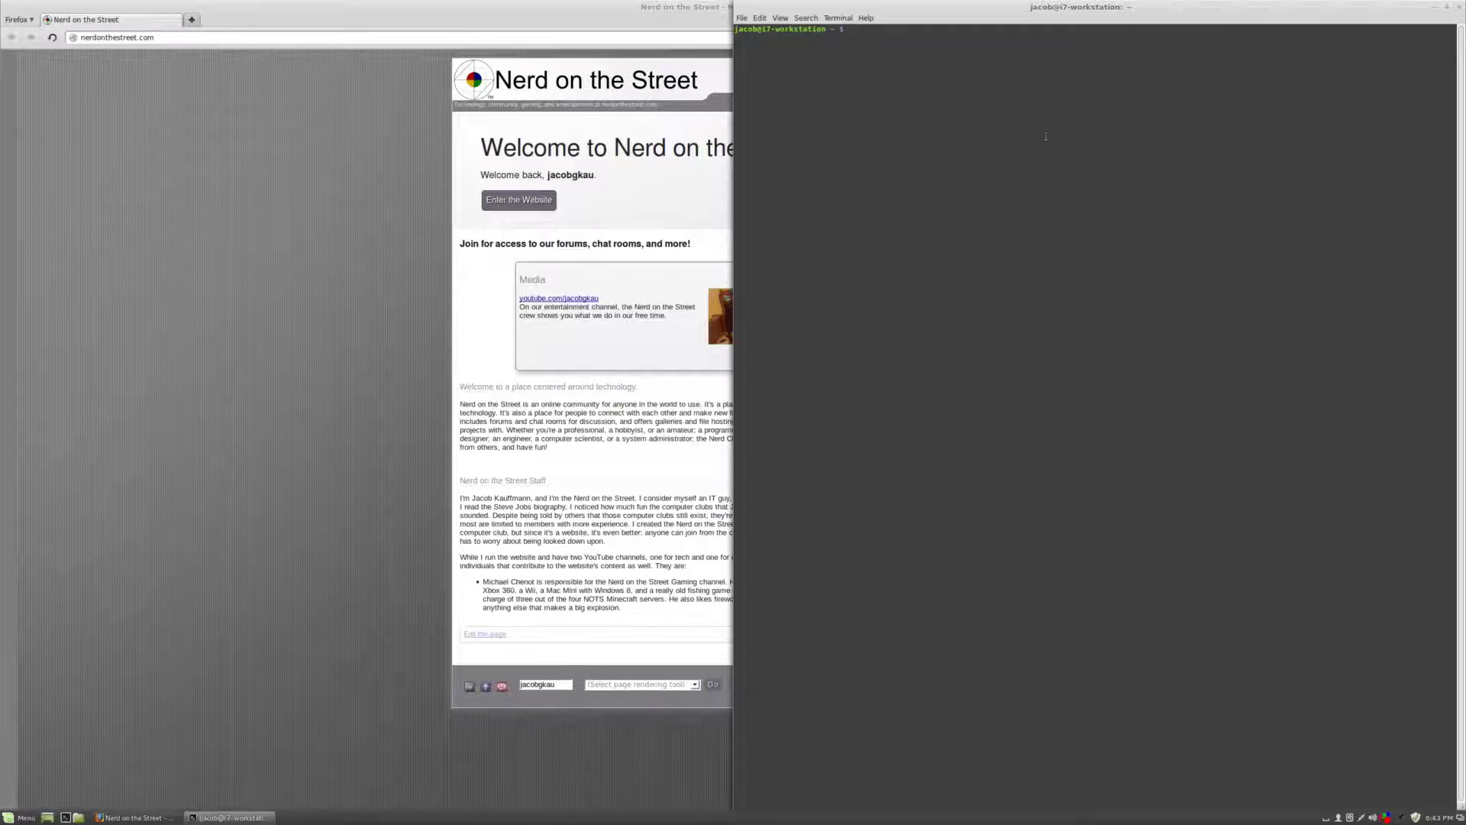
# - Toggle the terminal via its taskbar button and Alt+Tab, re-snapping it to the right half
pyautogui.click(258, 818)
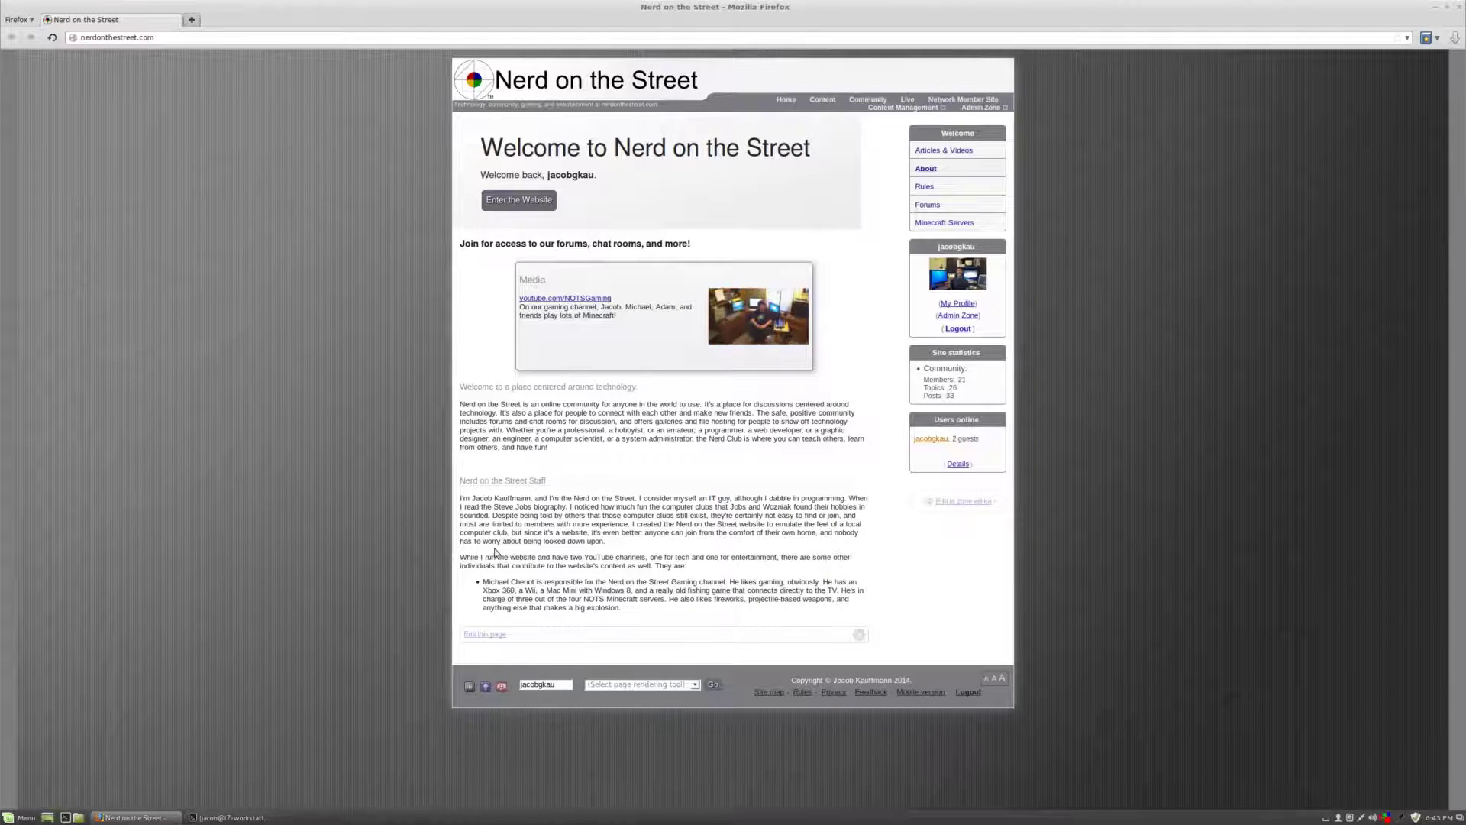
pyautogui.click(258, 818)
pyautogui.click(229, 349)
pyautogui.hotkey('alt', 'Tab')
pyautogui.moveTo(1060, 12); pyautogui.dragTo(1462, 226)
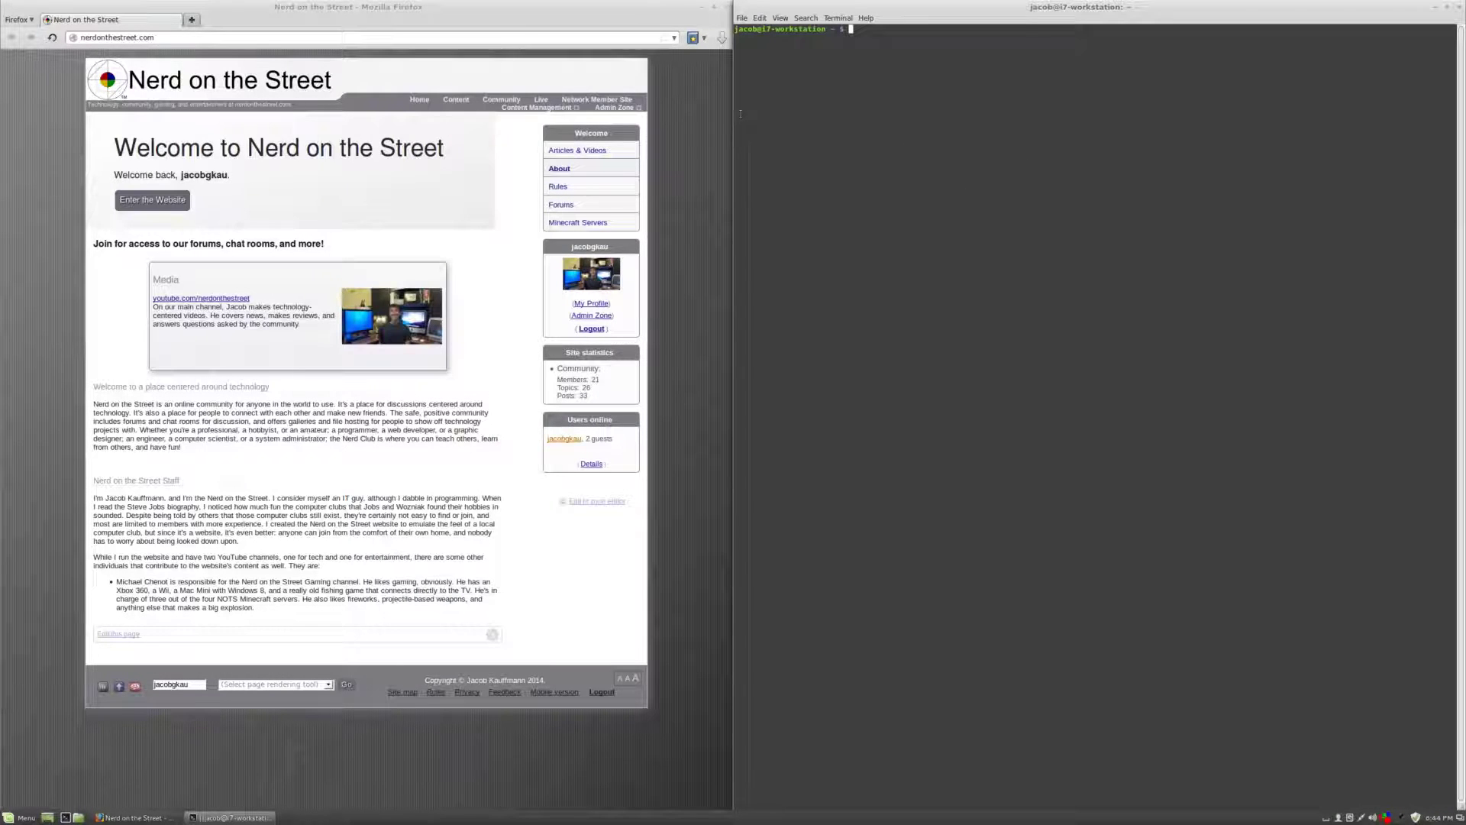
# - Close the terminal window and then the Firefox window
pyautogui.click(706, 112)
pyautogui.click(1458, 11)
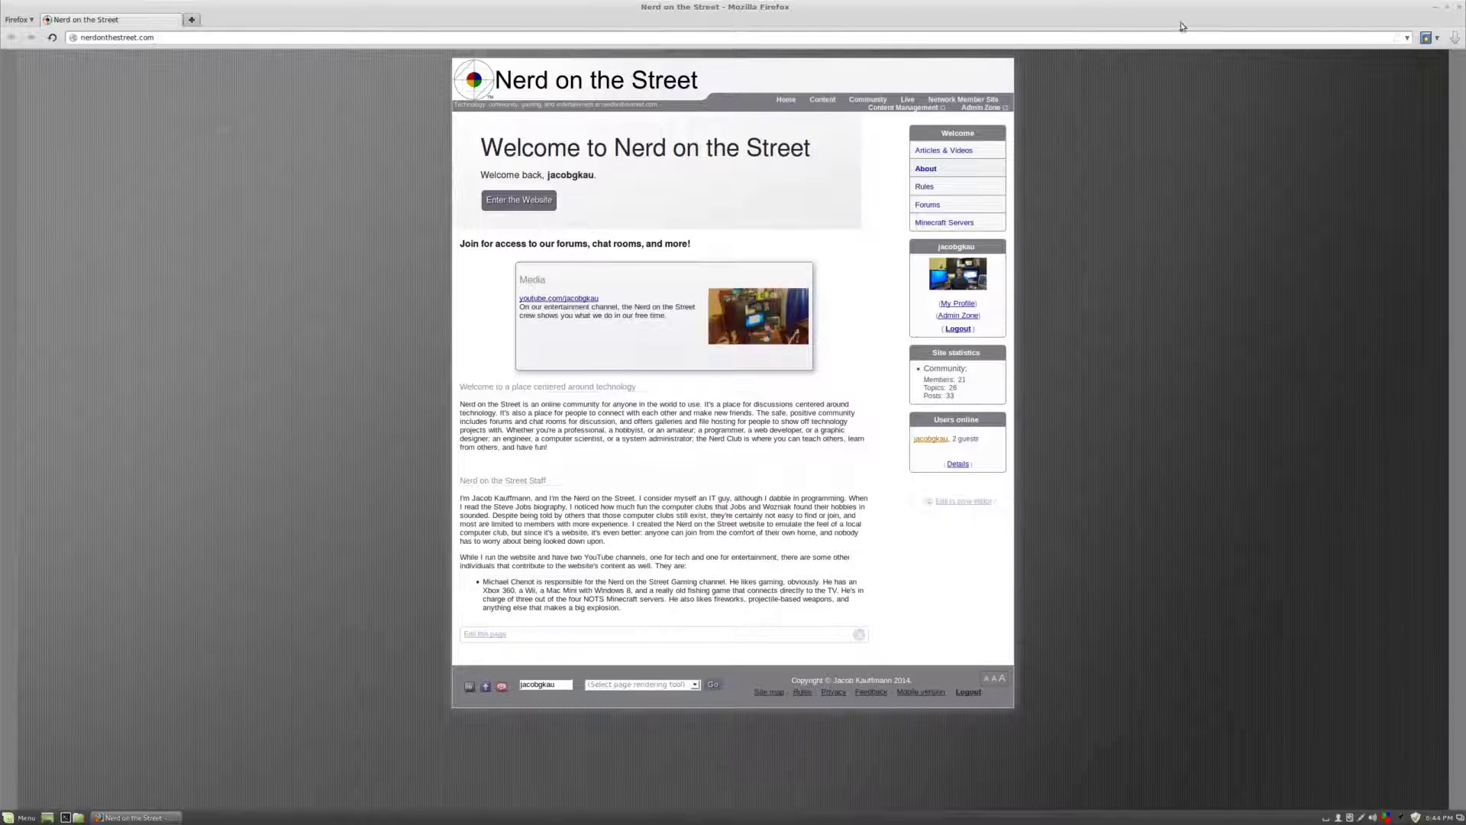
pyautogui.click(1458, 6)
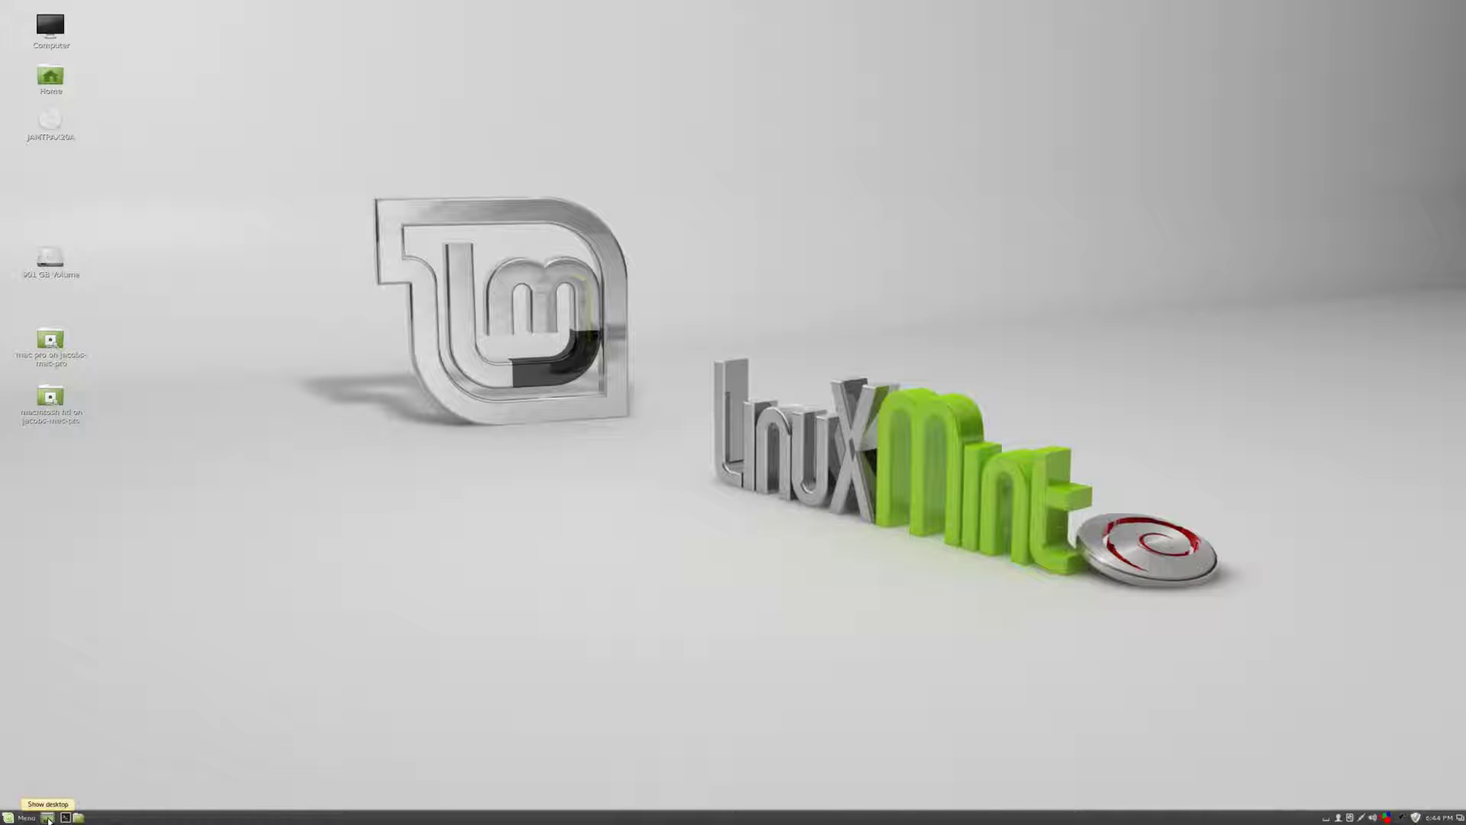
# - Relaunch Firefox from the Menu favourites and restore it to a centred floating window
pyautogui.click(23, 818)
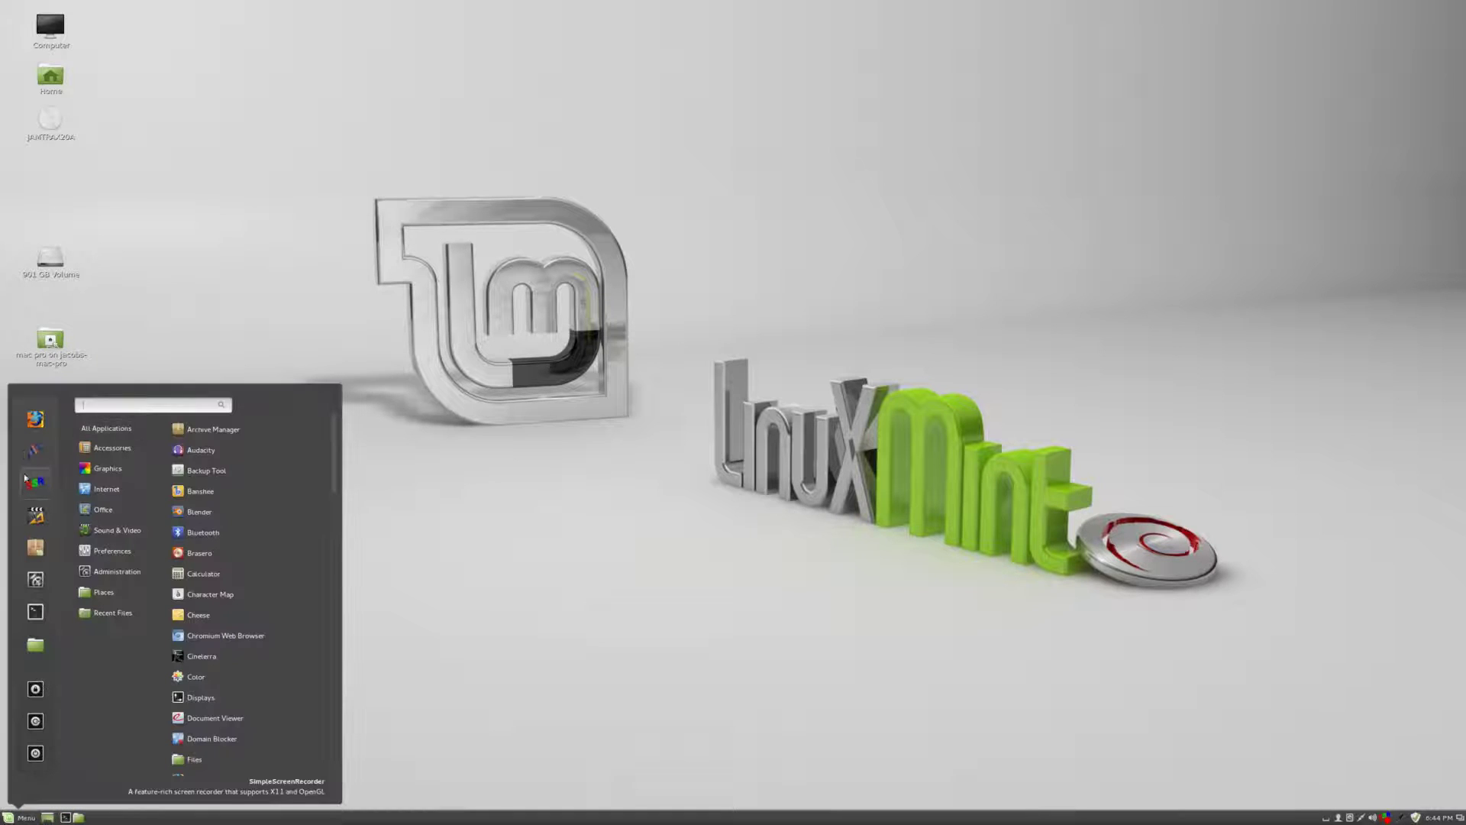
pyautogui.click(36, 421)
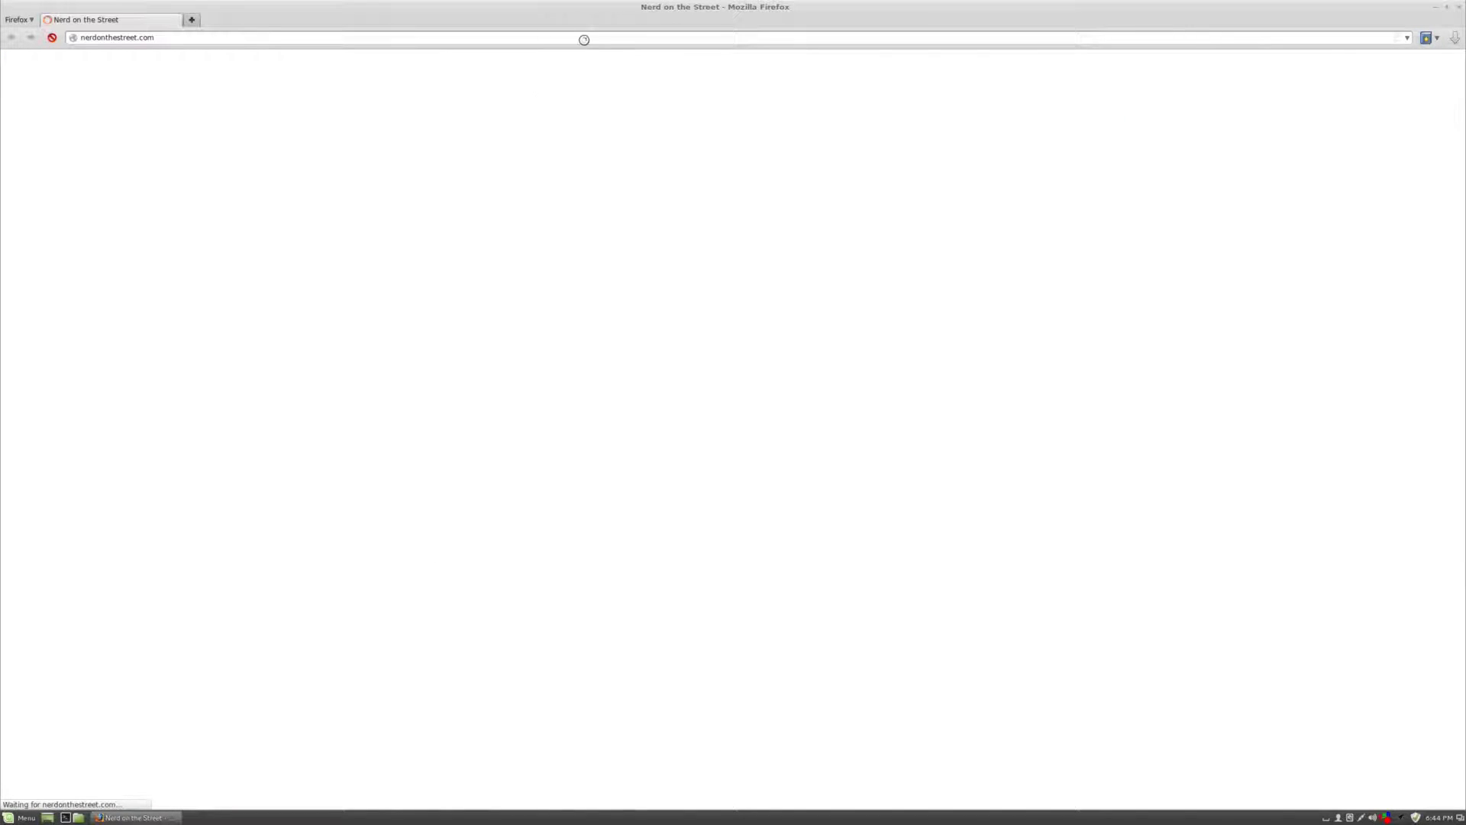
pyautogui.doubleClick(622, 25)
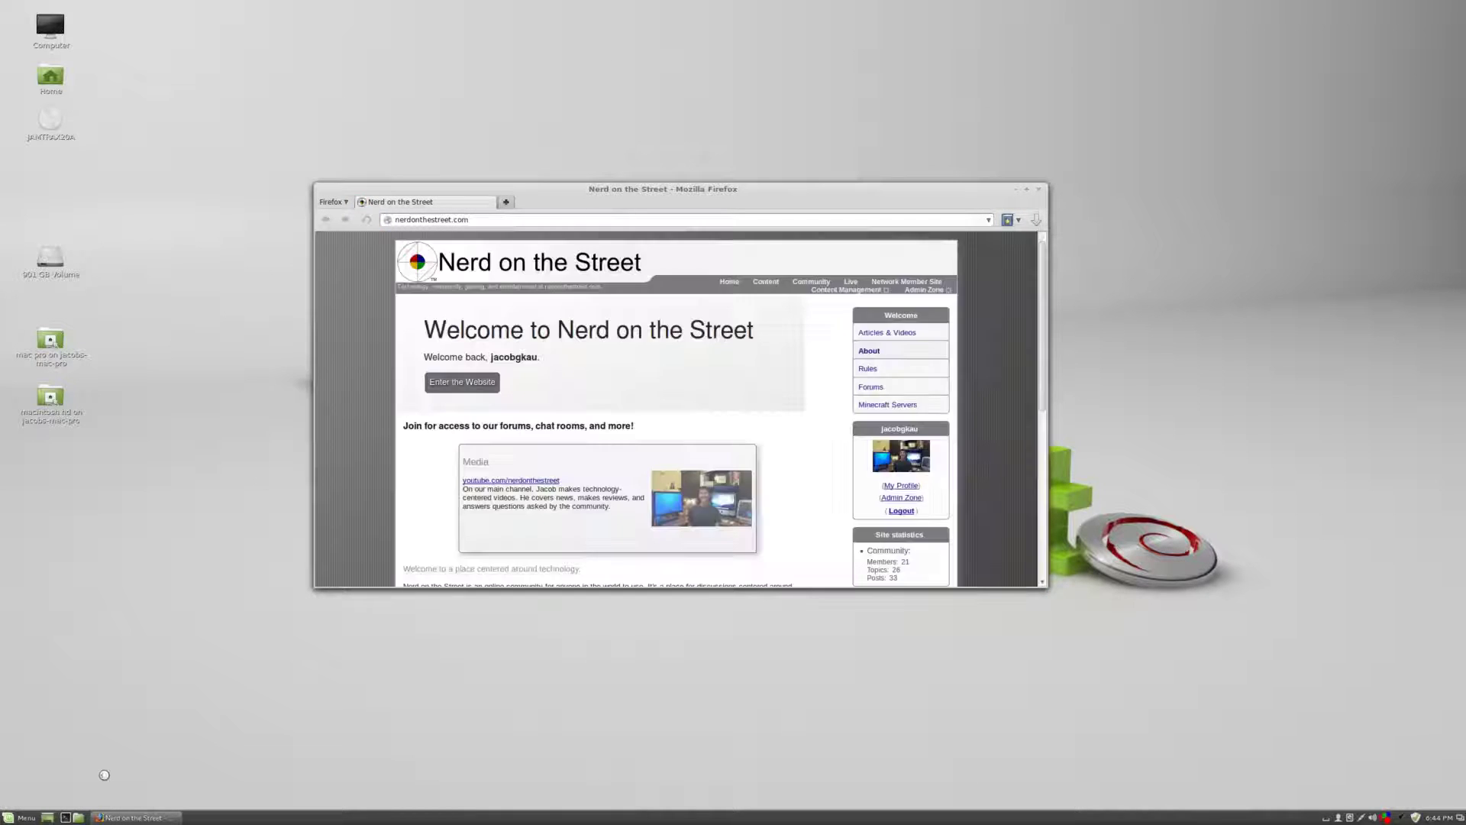
# - Toggle Show desktop off and on, then launch a terminal from the panel launcher
pyautogui.click(49, 814)
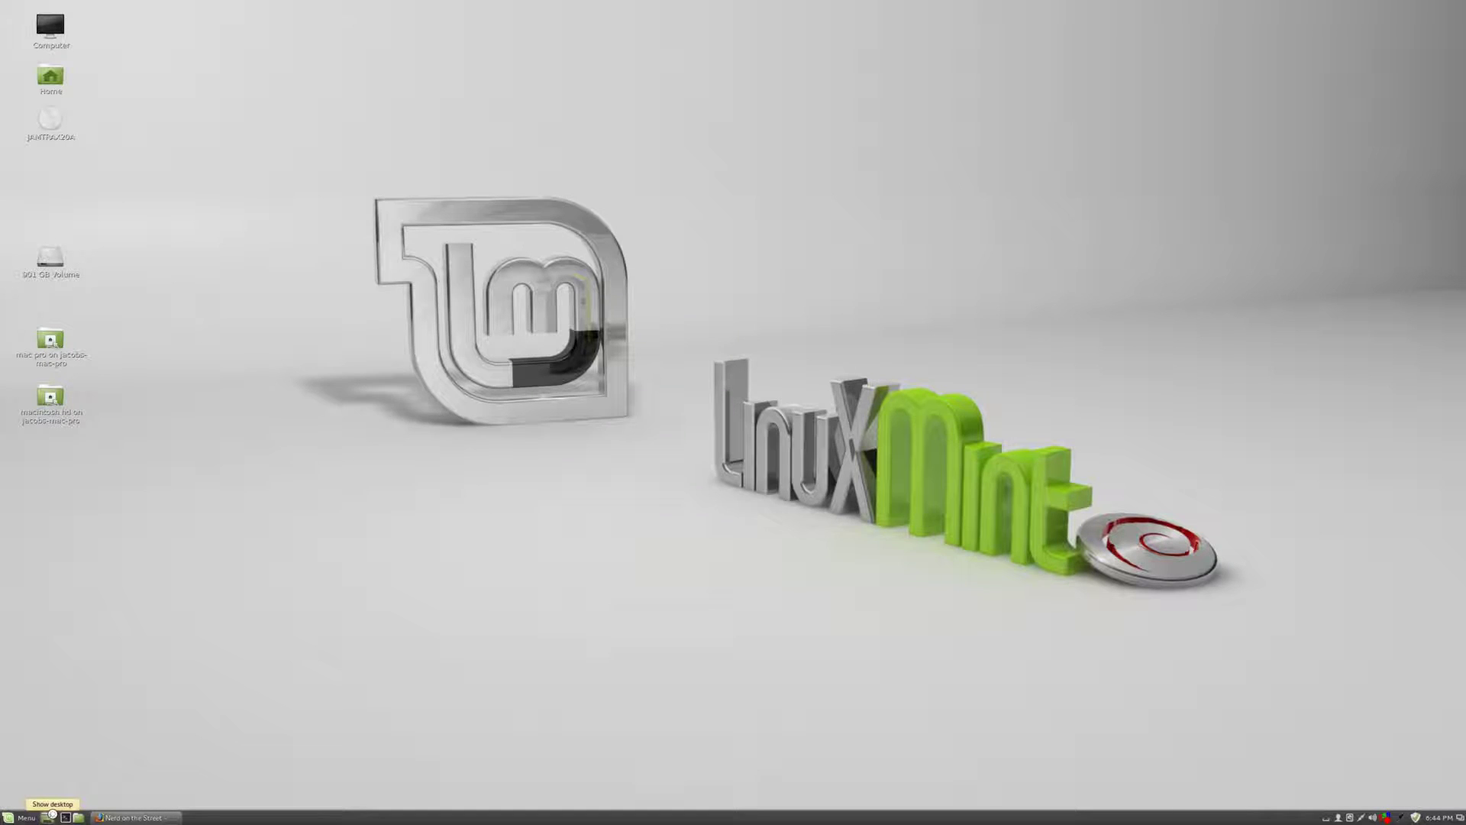
pyautogui.click(51, 814)
pyautogui.click(66, 817)
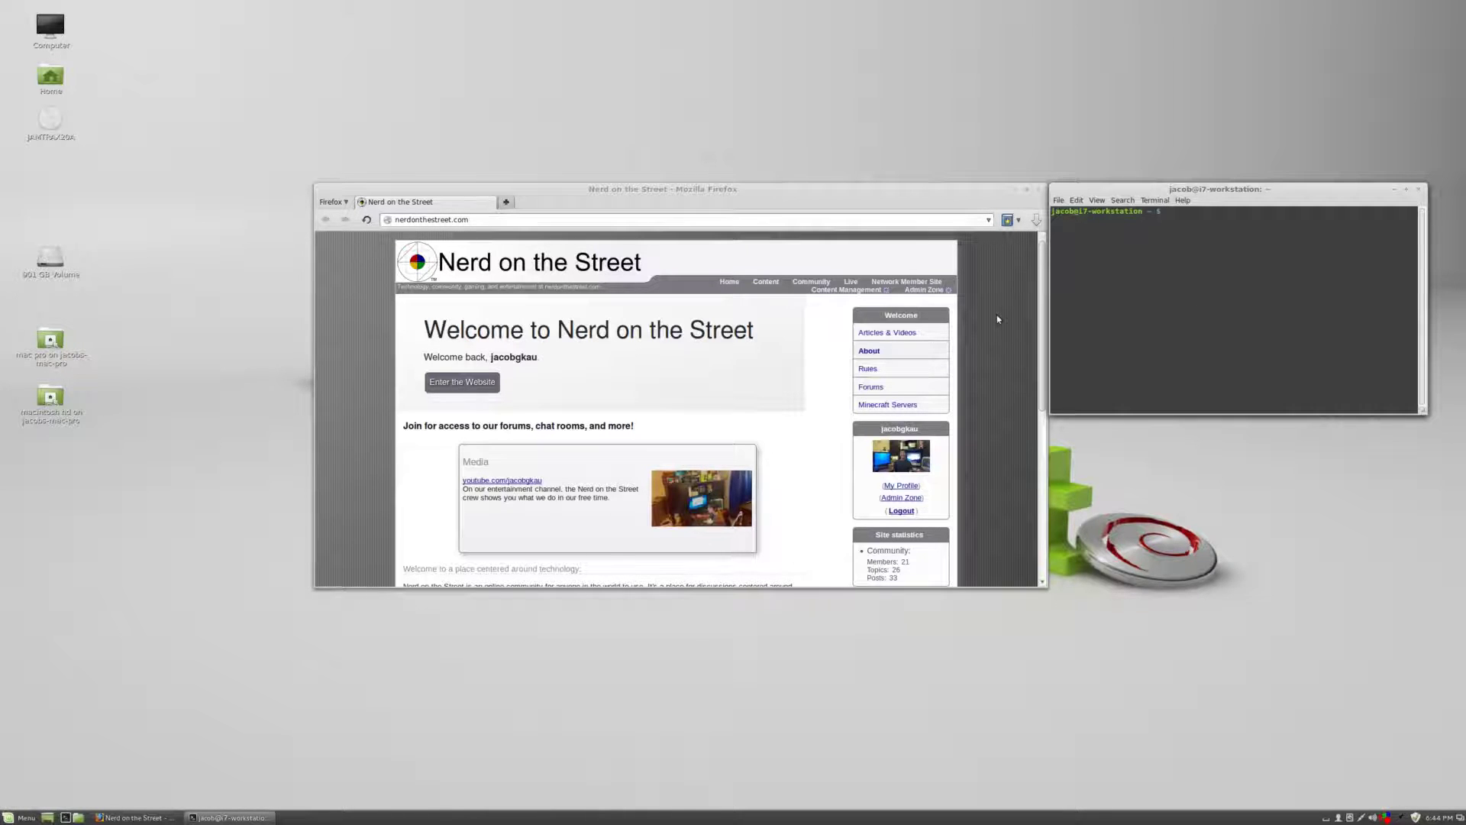
# - Open and dismiss the application menu, then close the System Settings window
pyautogui.click(18, 817)
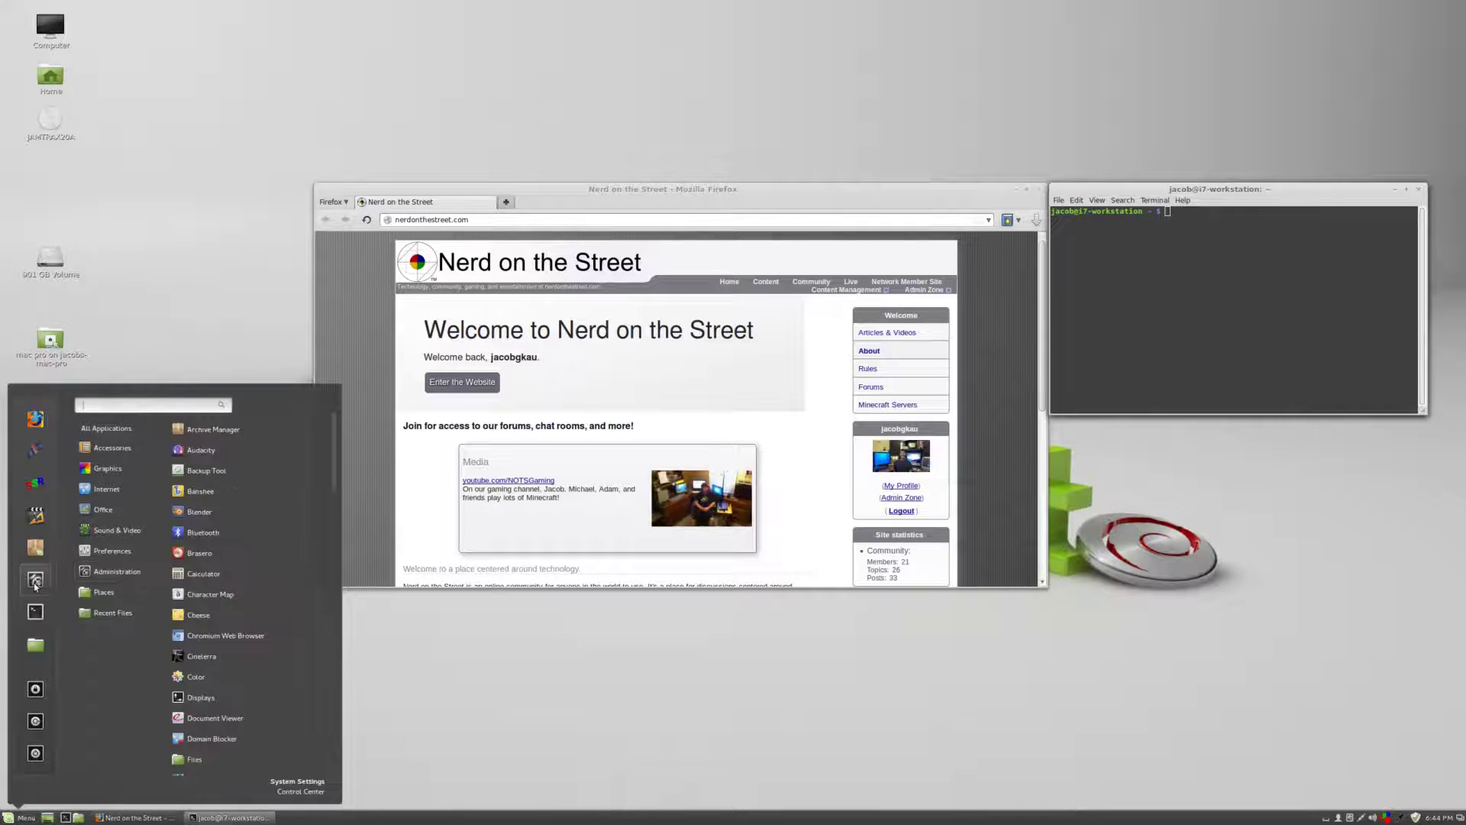
pyautogui.click(631, 474)
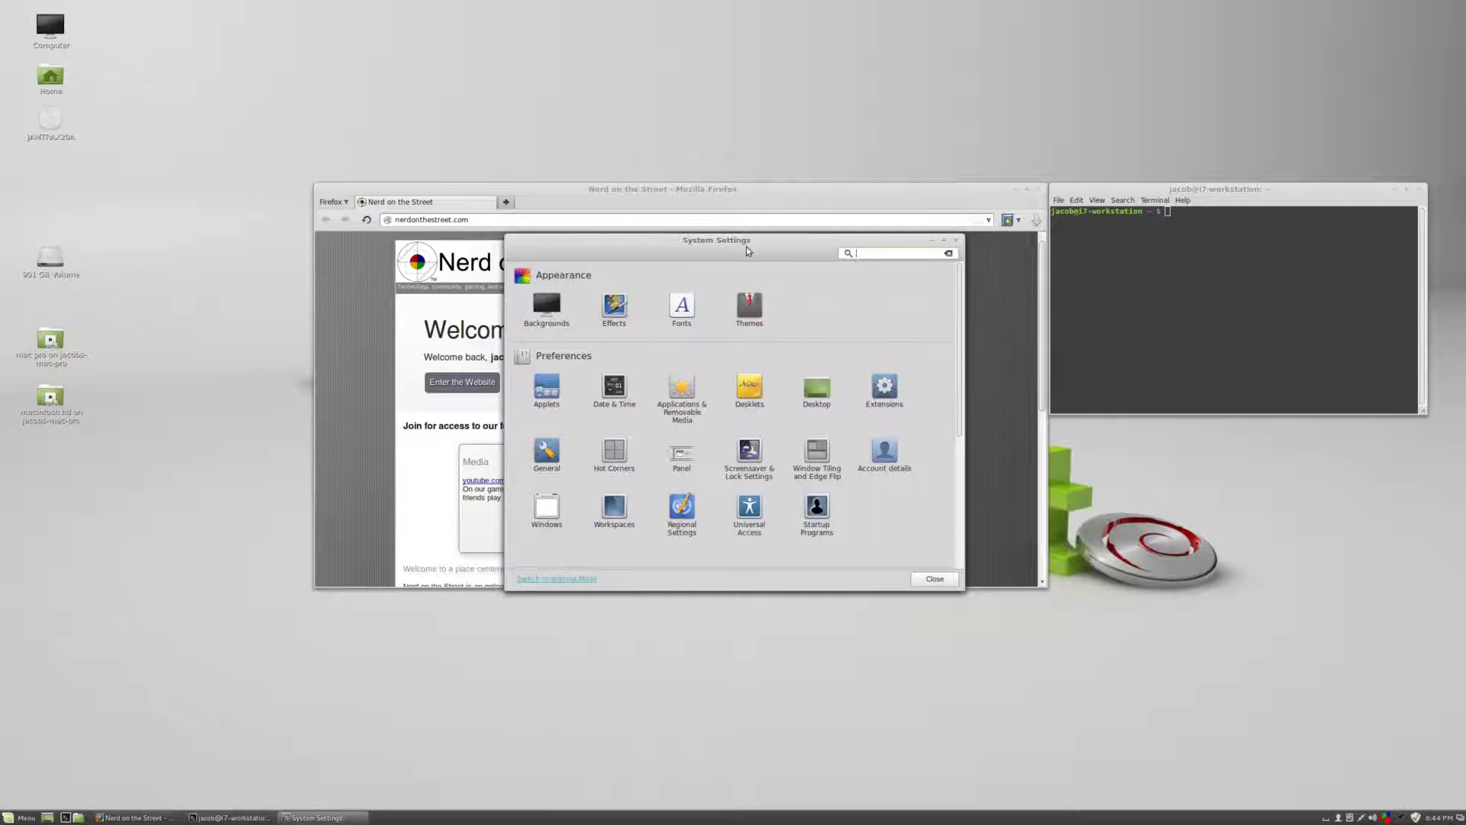
pyautogui.click(957, 243)
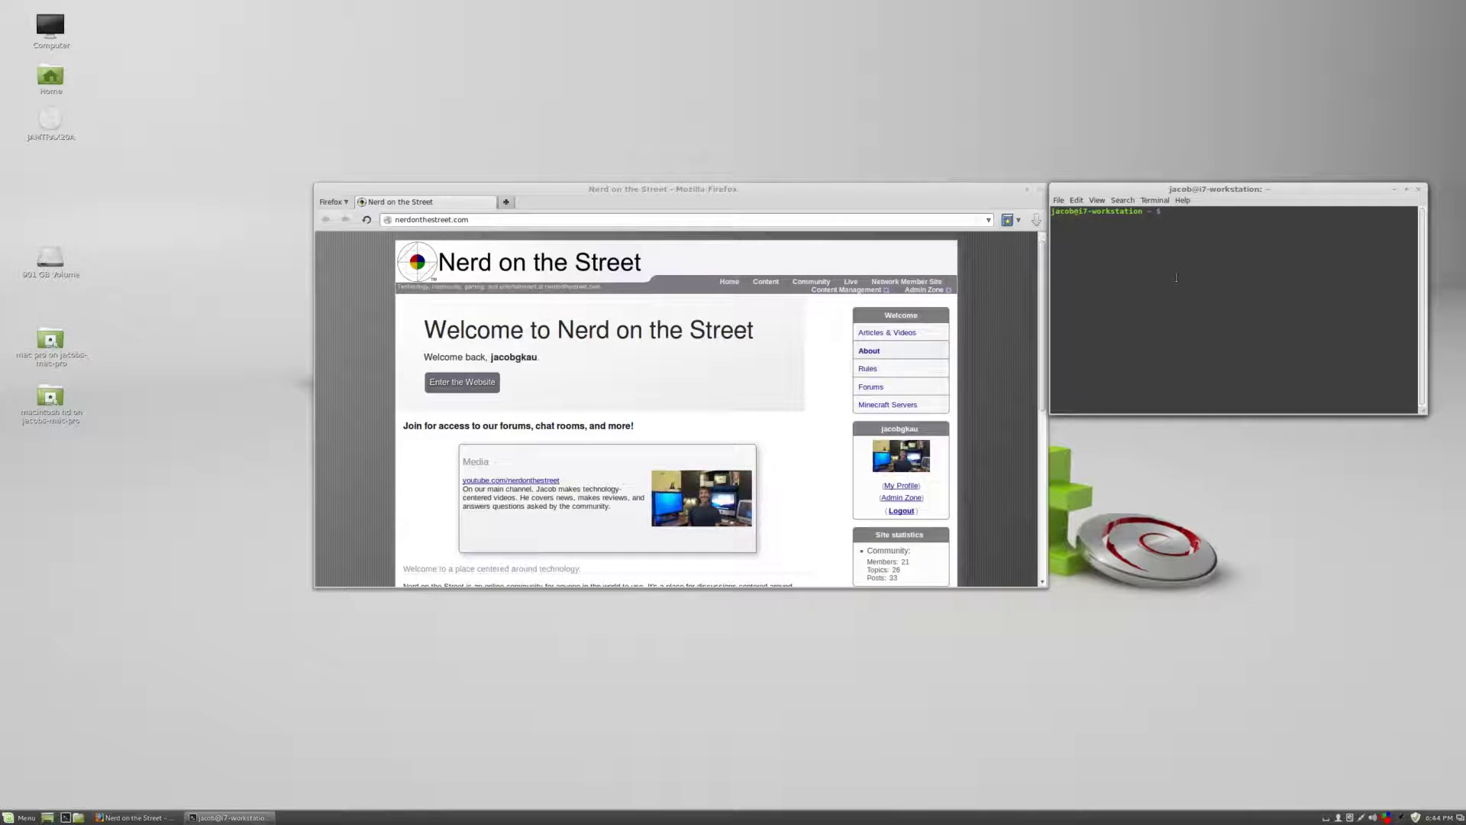
# - Focus Firefox, then the terminal, and reopen the application menu
pyautogui.click(1028, 338)
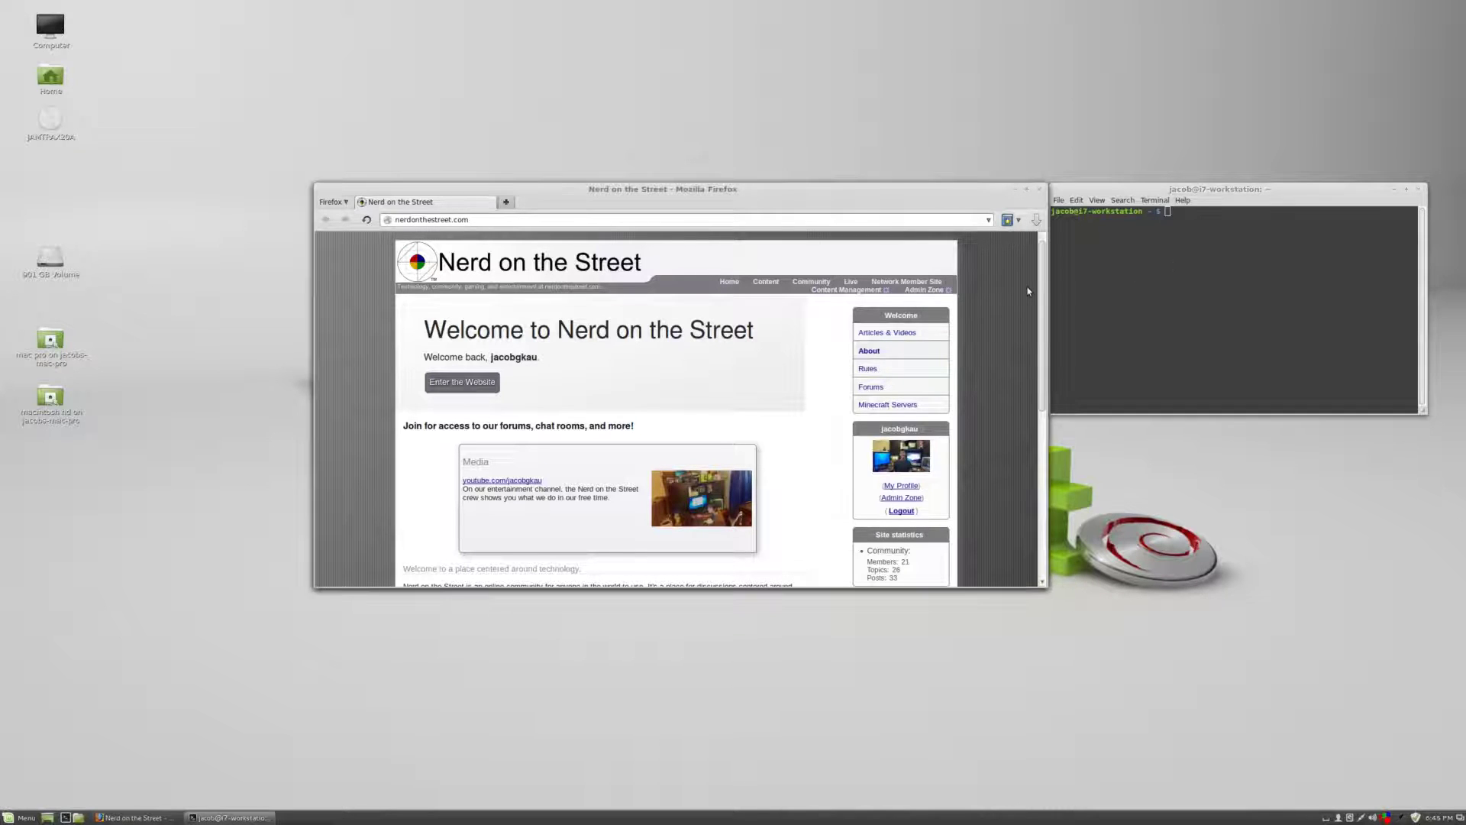
pyautogui.click(1049, 271)
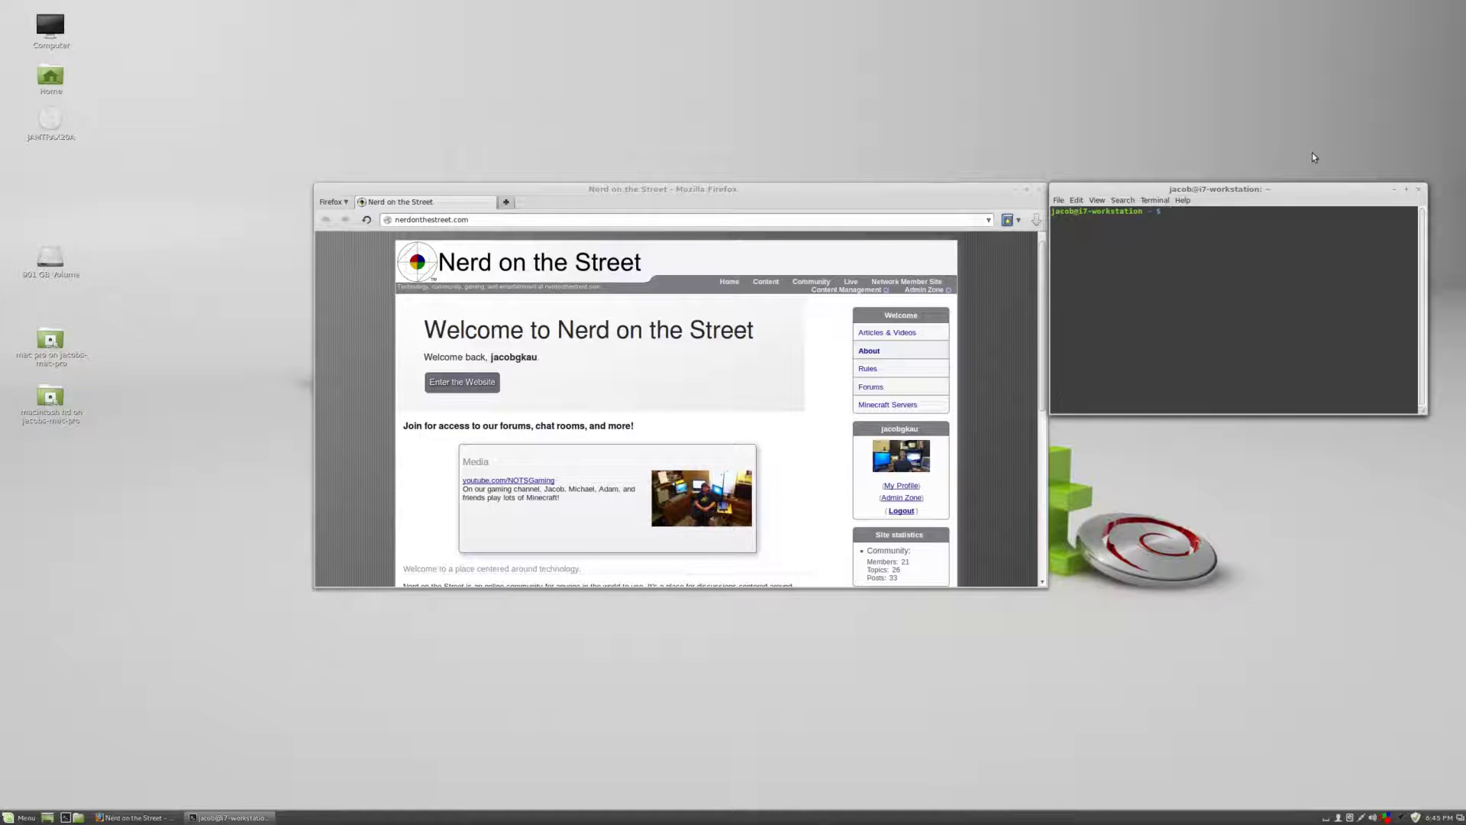
pyautogui.click(21, 817)
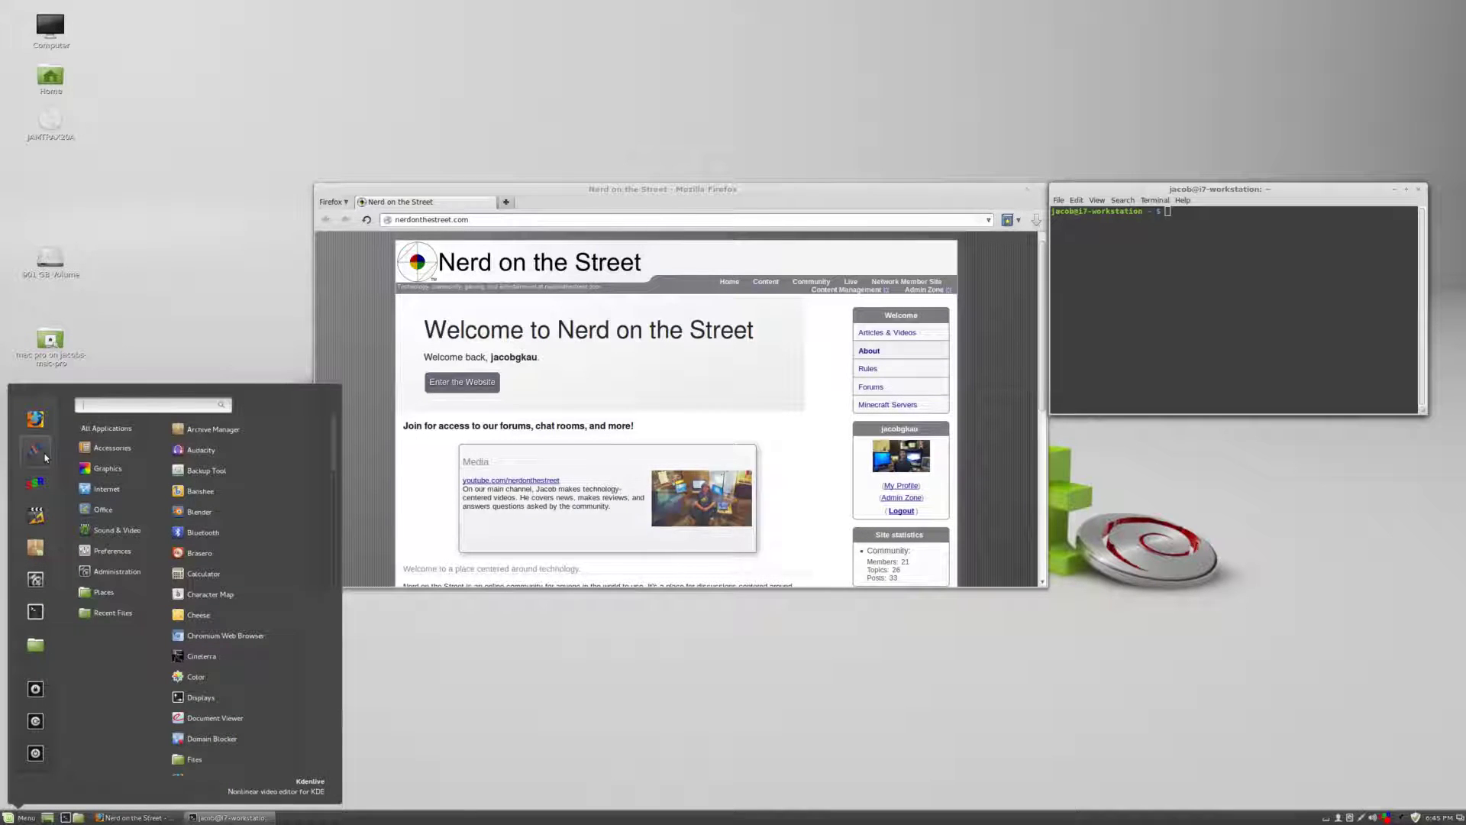
# - Close Kdenlive, launch Calculator twice from the menu, and close the second Calculator
pyautogui.click(360, 461)
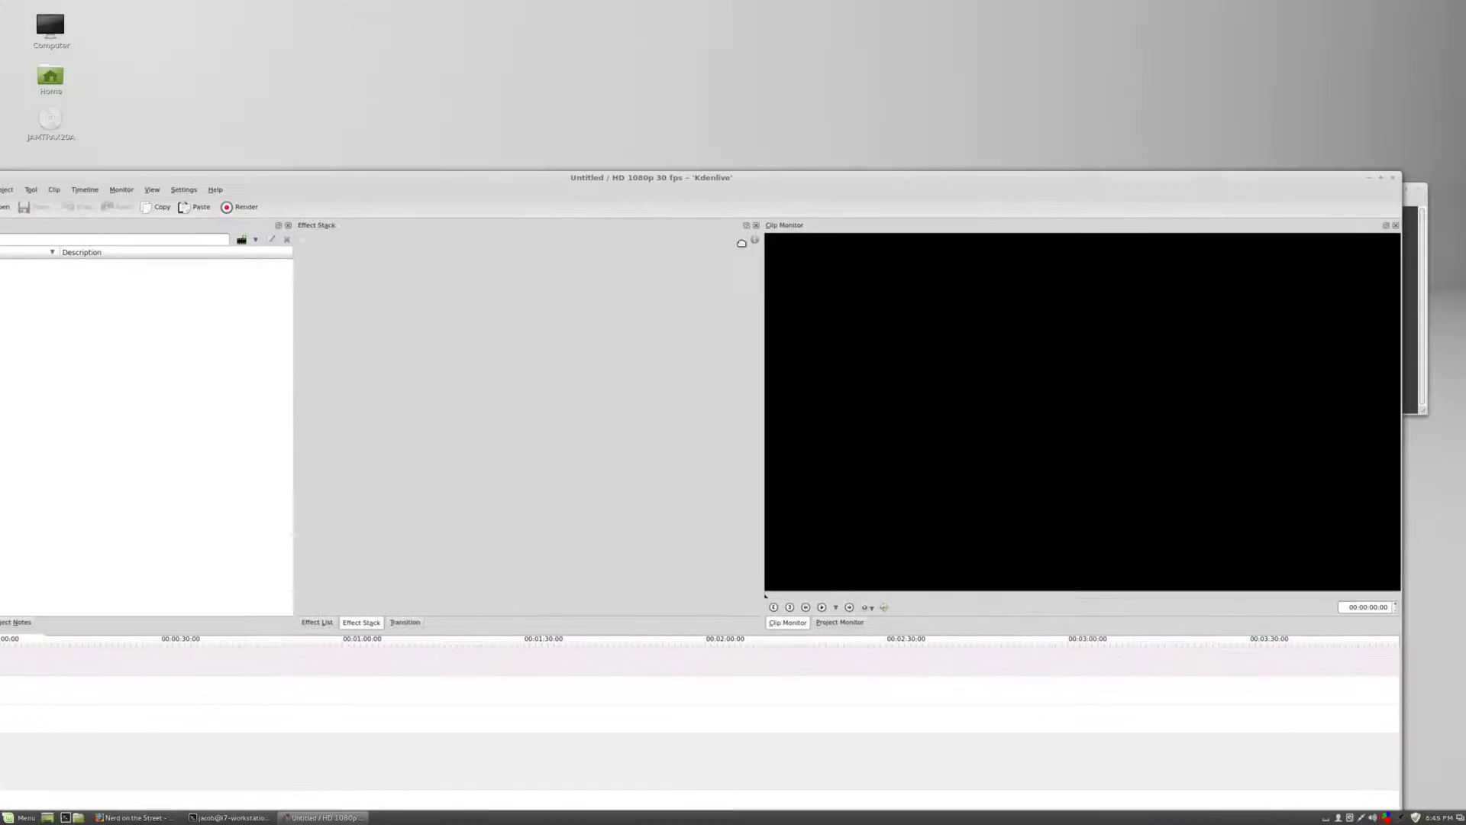
pyautogui.click(1393, 181)
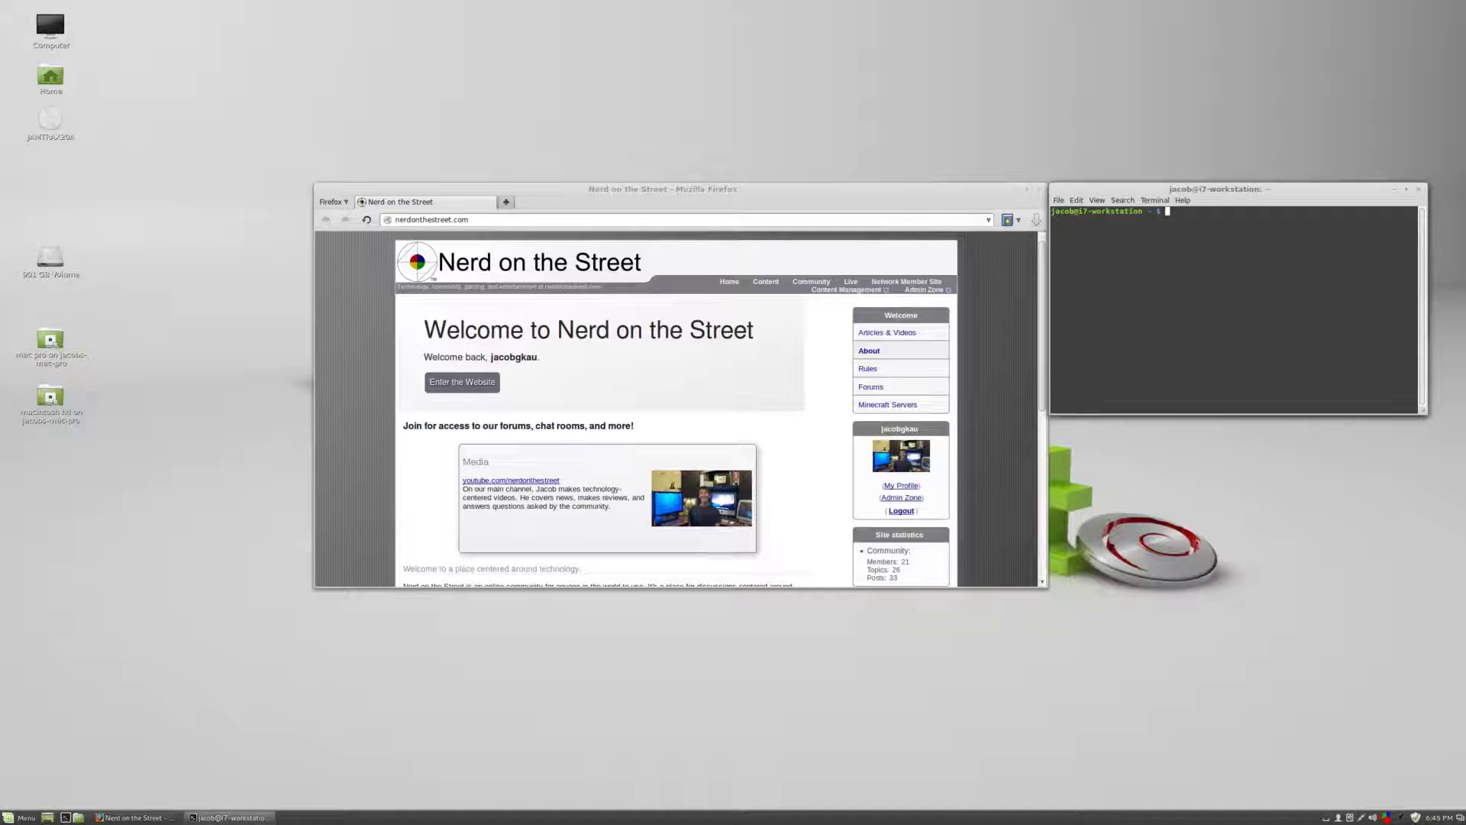
pyautogui.click(21, 817)
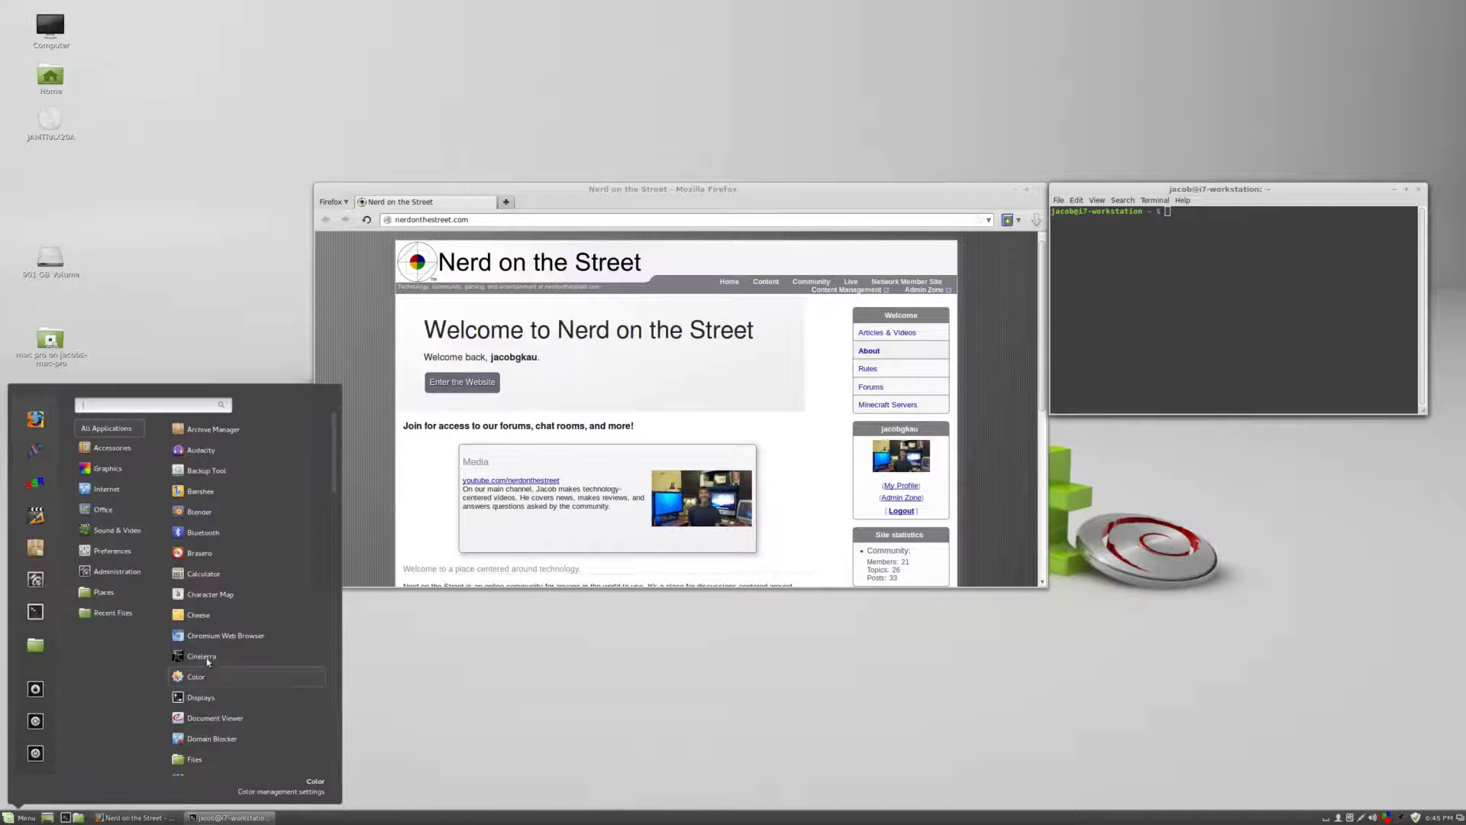
pyautogui.click(259, 575)
pyautogui.click(17, 817)
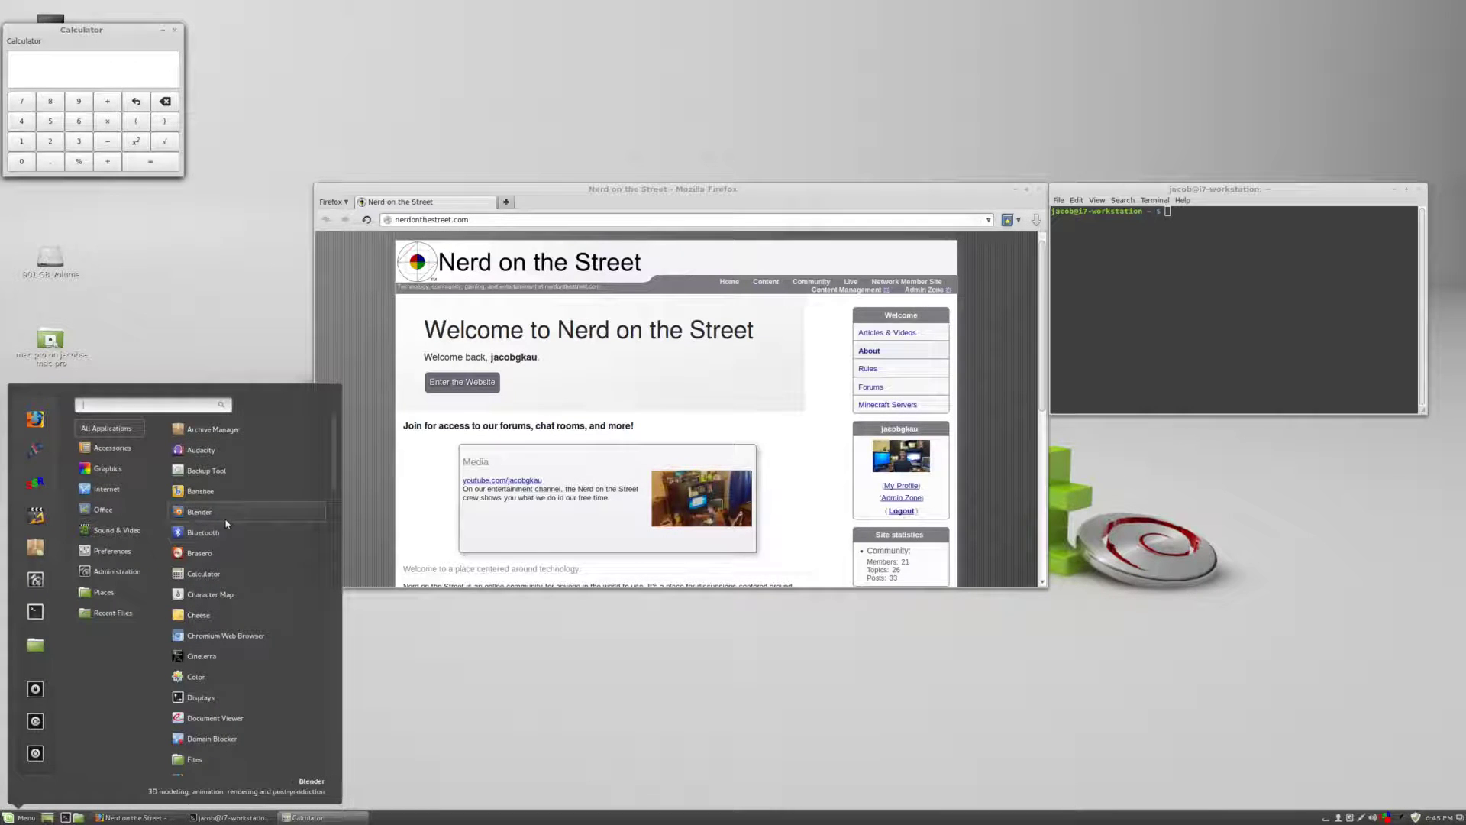
pyautogui.click(226, 579)
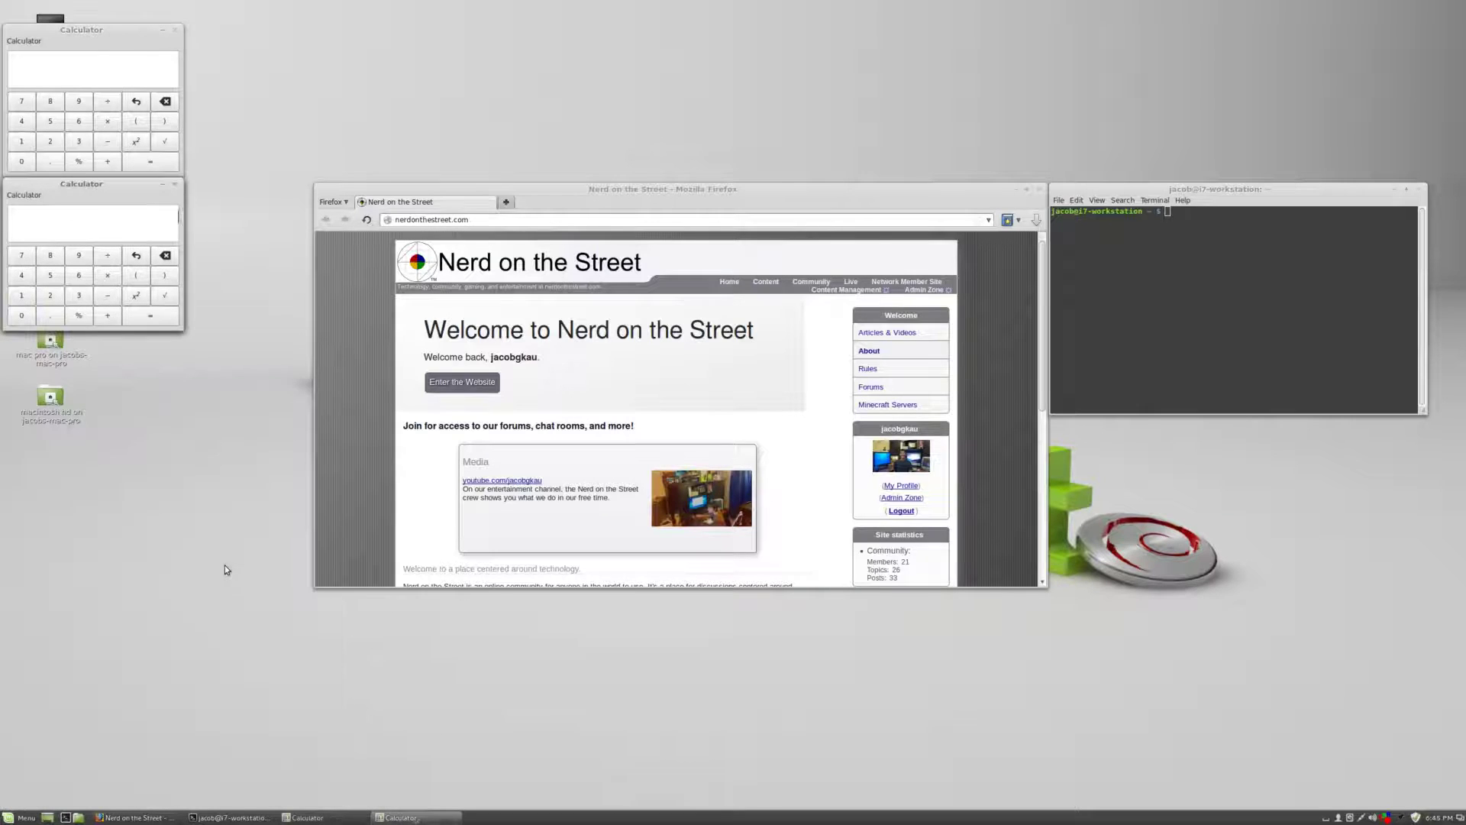
pyautogui.click(174, 186)
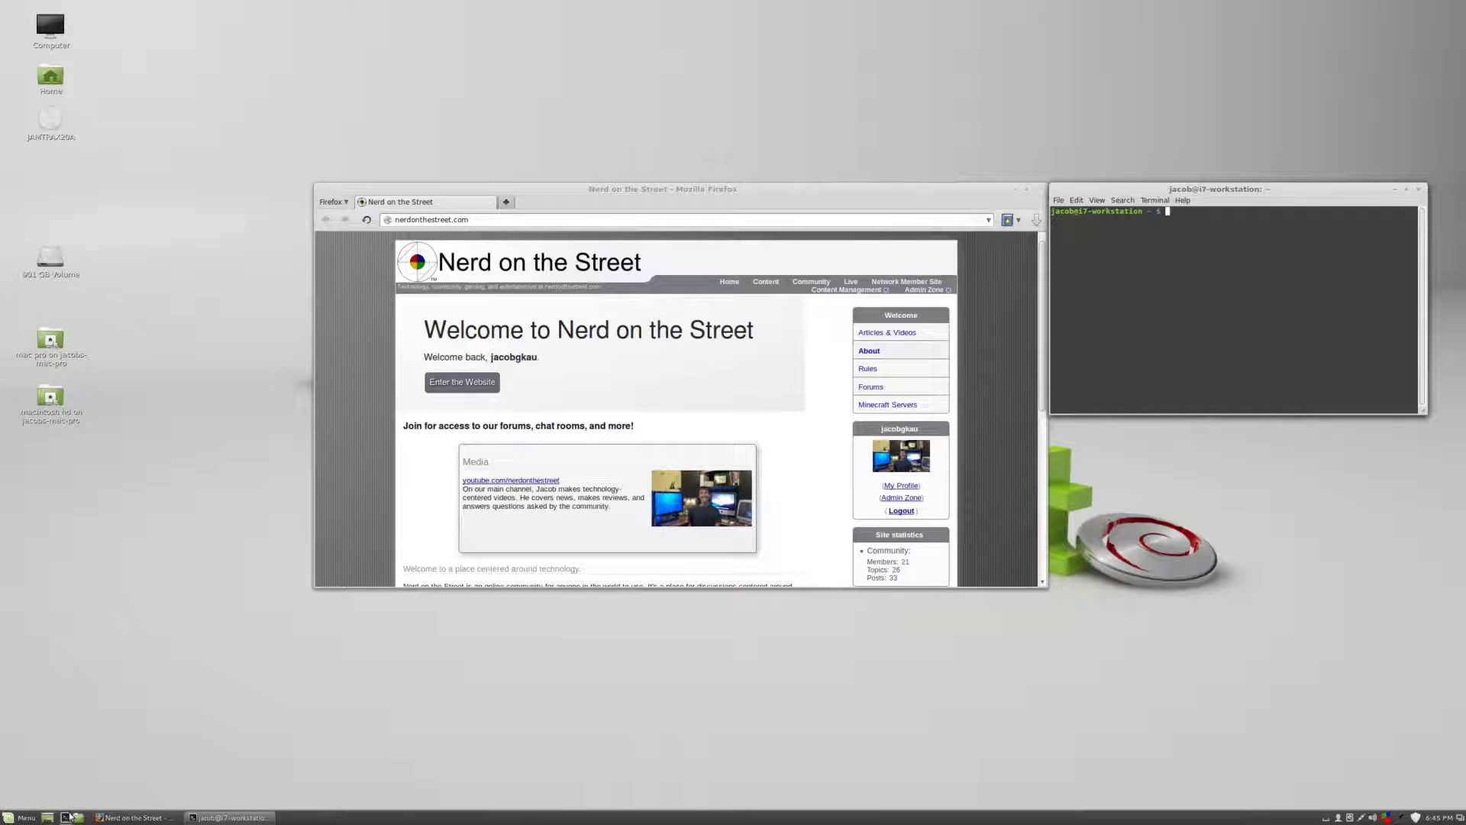
# - Drag Firefox from the Menu favourites onto the panel as a launcher
pyautogui.click(22, 817)
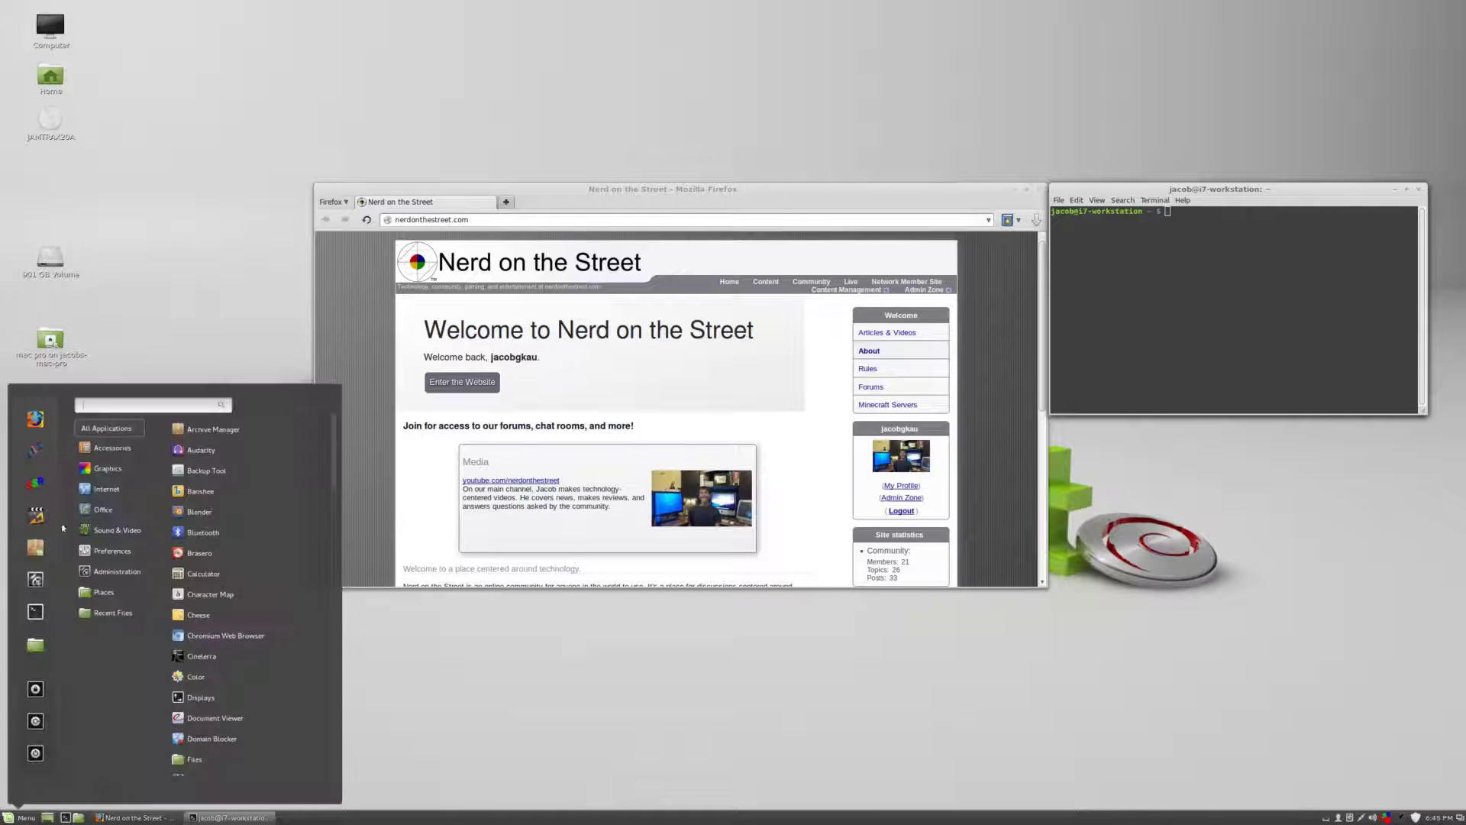
pyautogui.moveTo(35, 419); pyautogui.dragTo(66, 819)
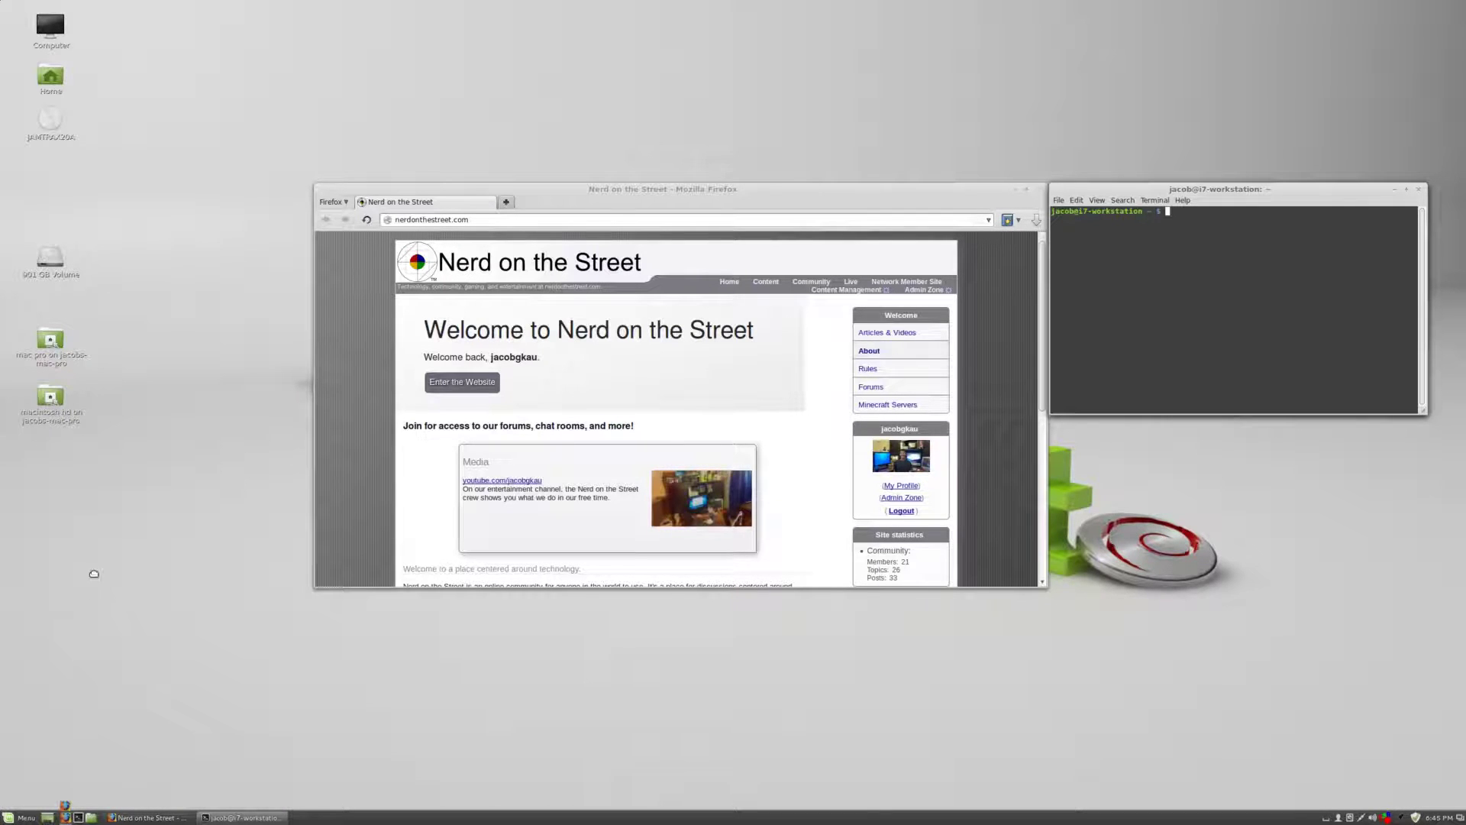
pyautogui.moveTo(104, 616); pyautogui.dragTo(65, 819)
# - Remove the Firefox panel launcher, then switch focus to Firefox with Alt+Tab
pyautogui.rightClick(66, 818)
pyautogui.click(69, 794)
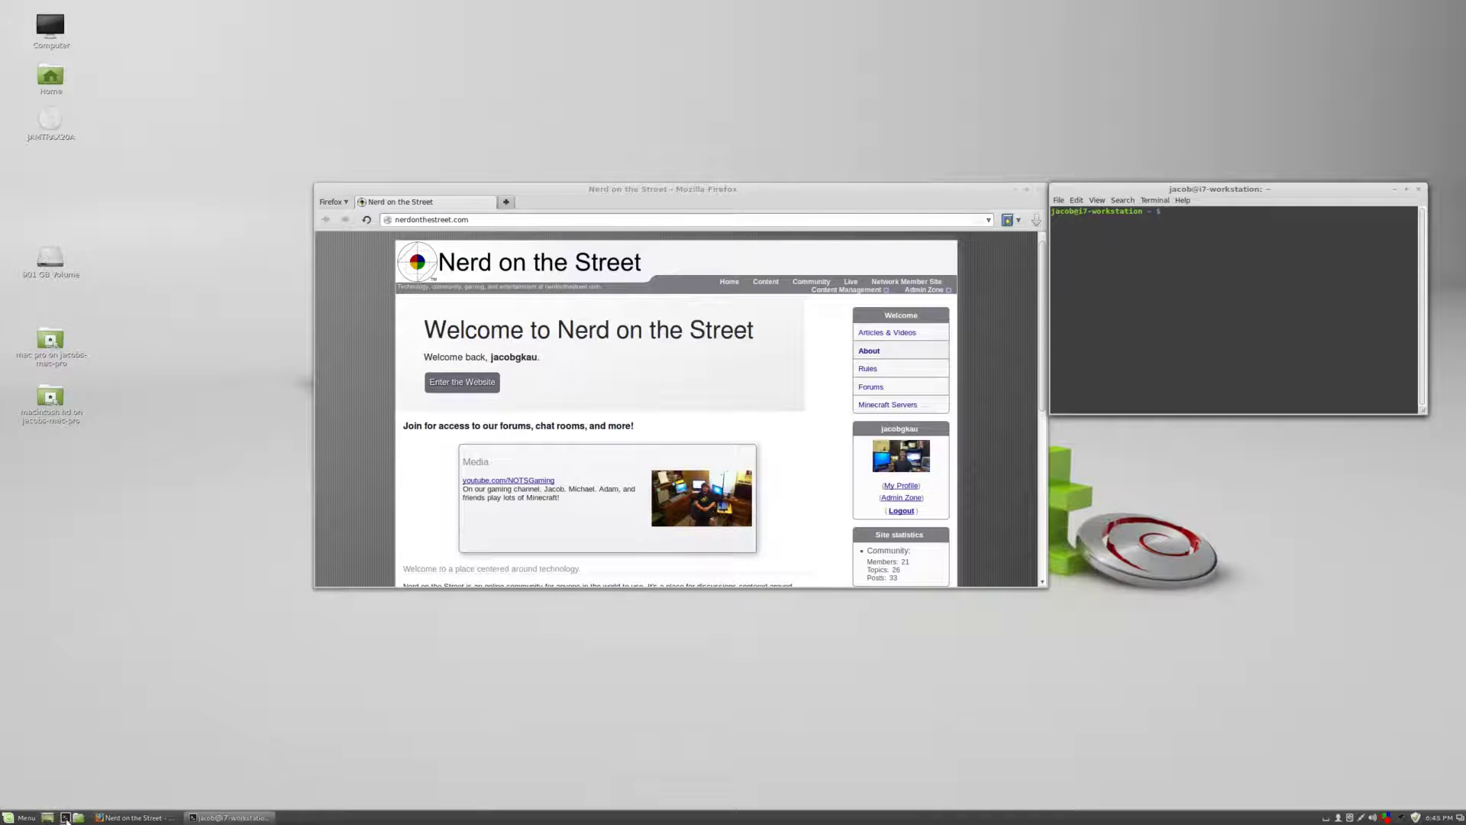
pyautogui.click(21, 817)
pyautogui.click(21, 817)
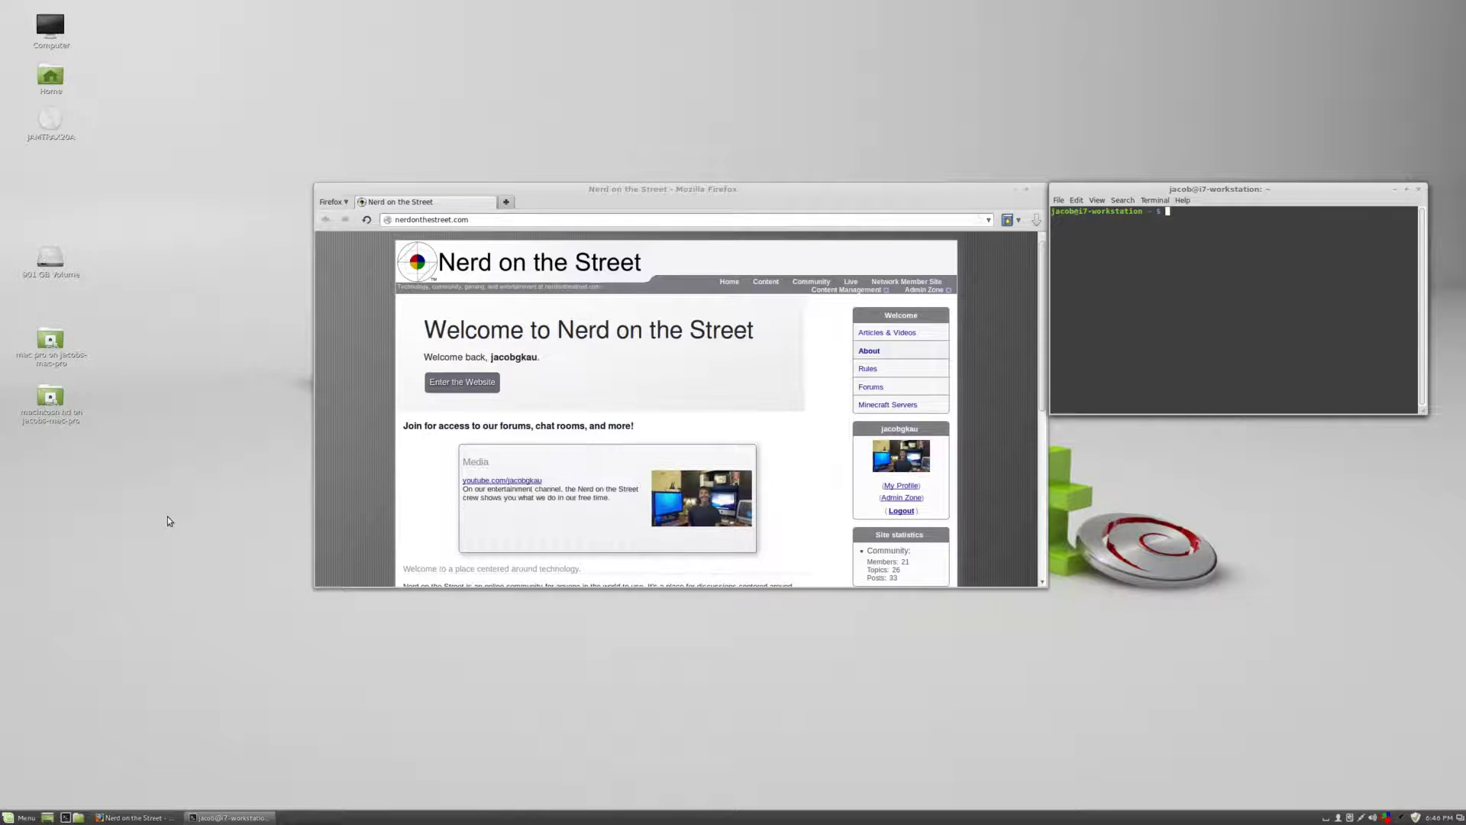
pyautogui.hotkey('alt', 'Tab')
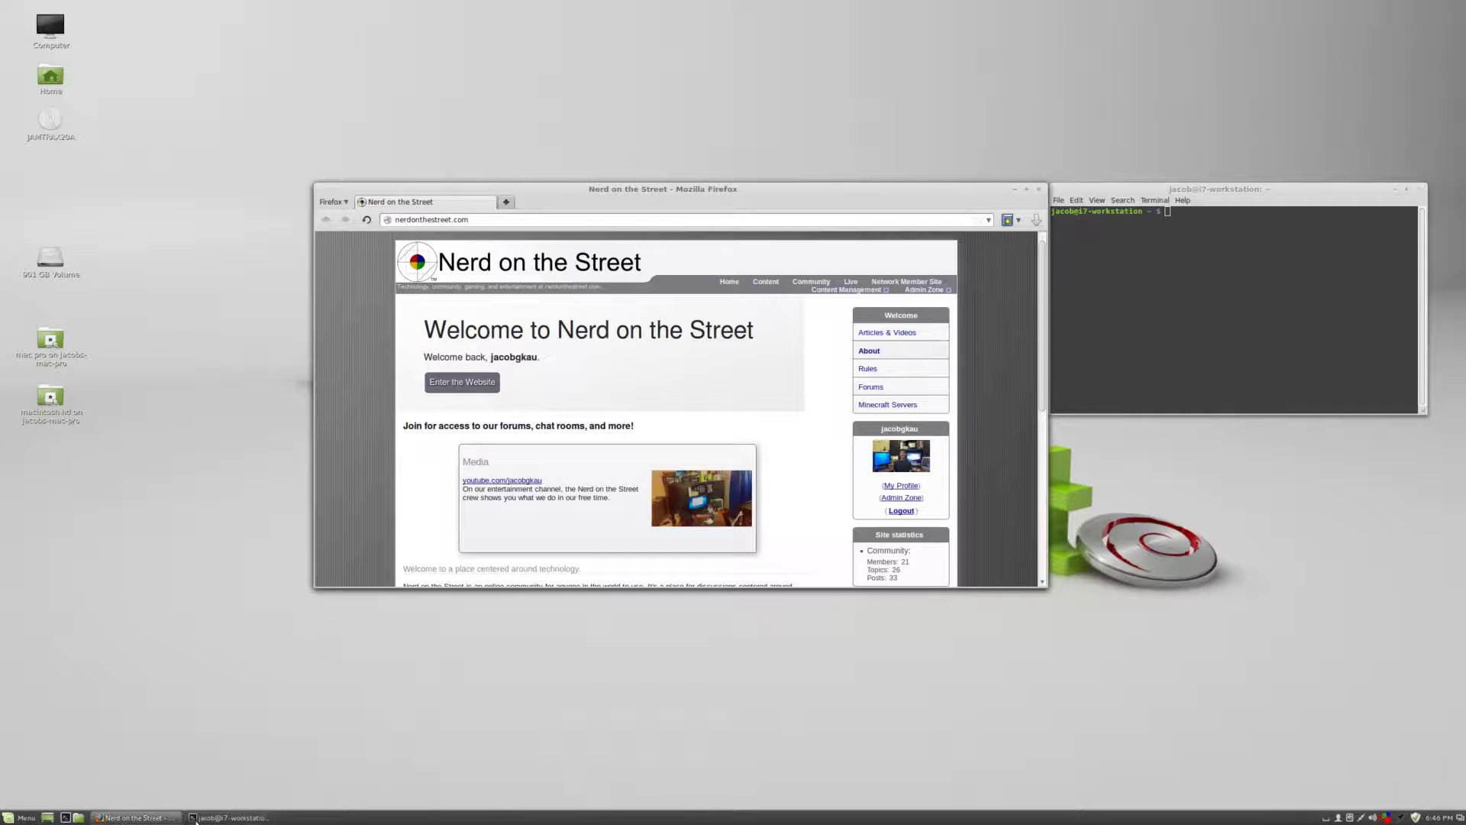
# - Move Firefox to the right and switch between the terminal and Firefox via the taskbar
pyautogui.moveTo(754, 191); pyautogui.dragTo(1054, 201)
pyautogui.click(229, 811)
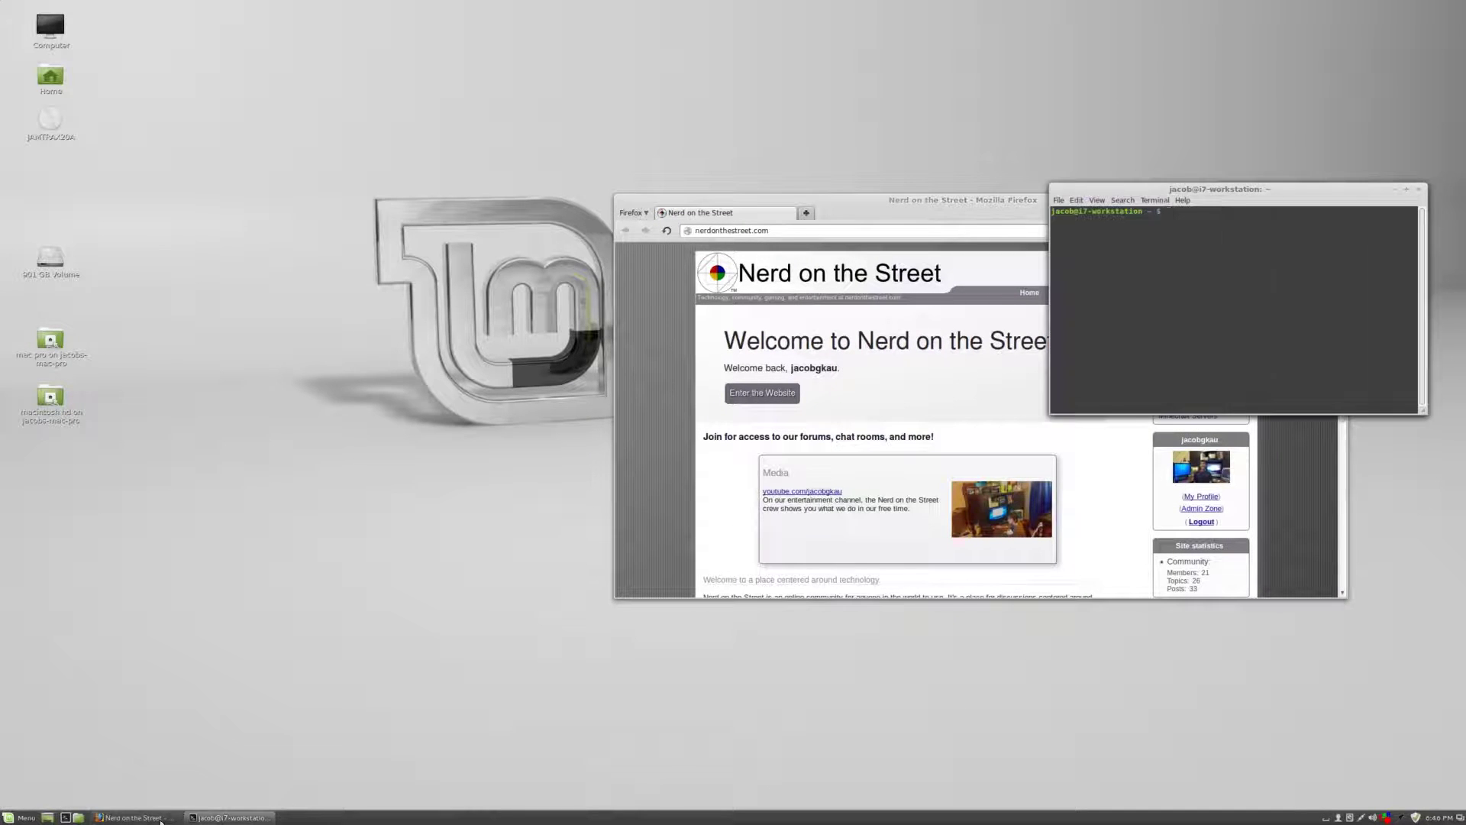
pyautogui.click(160, 818)
# - Launch Calculator from the menu and move it to the right side of the screen
pyautogui.click(23, 817)
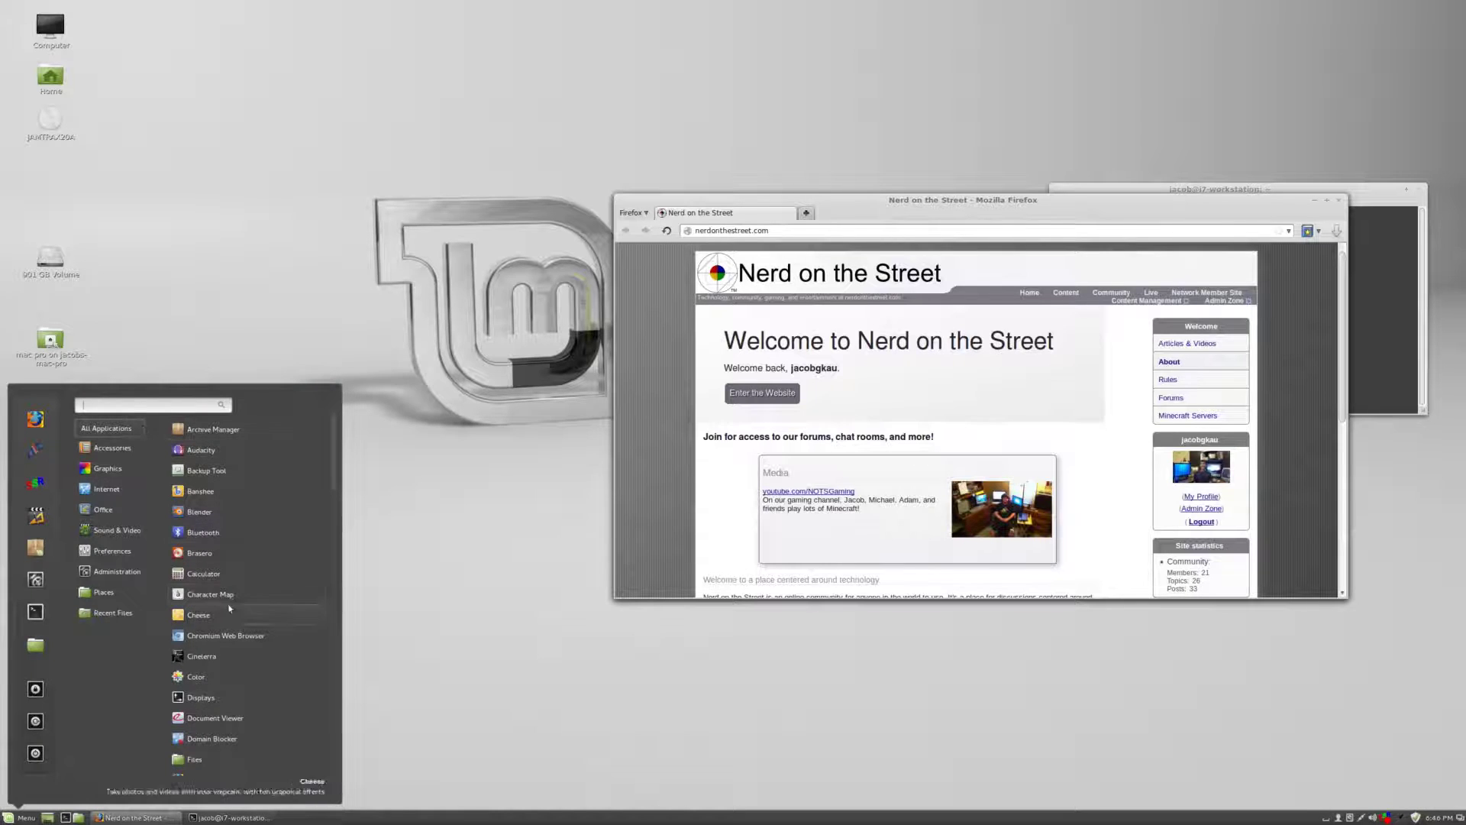
pyautogui.click(225, 573)
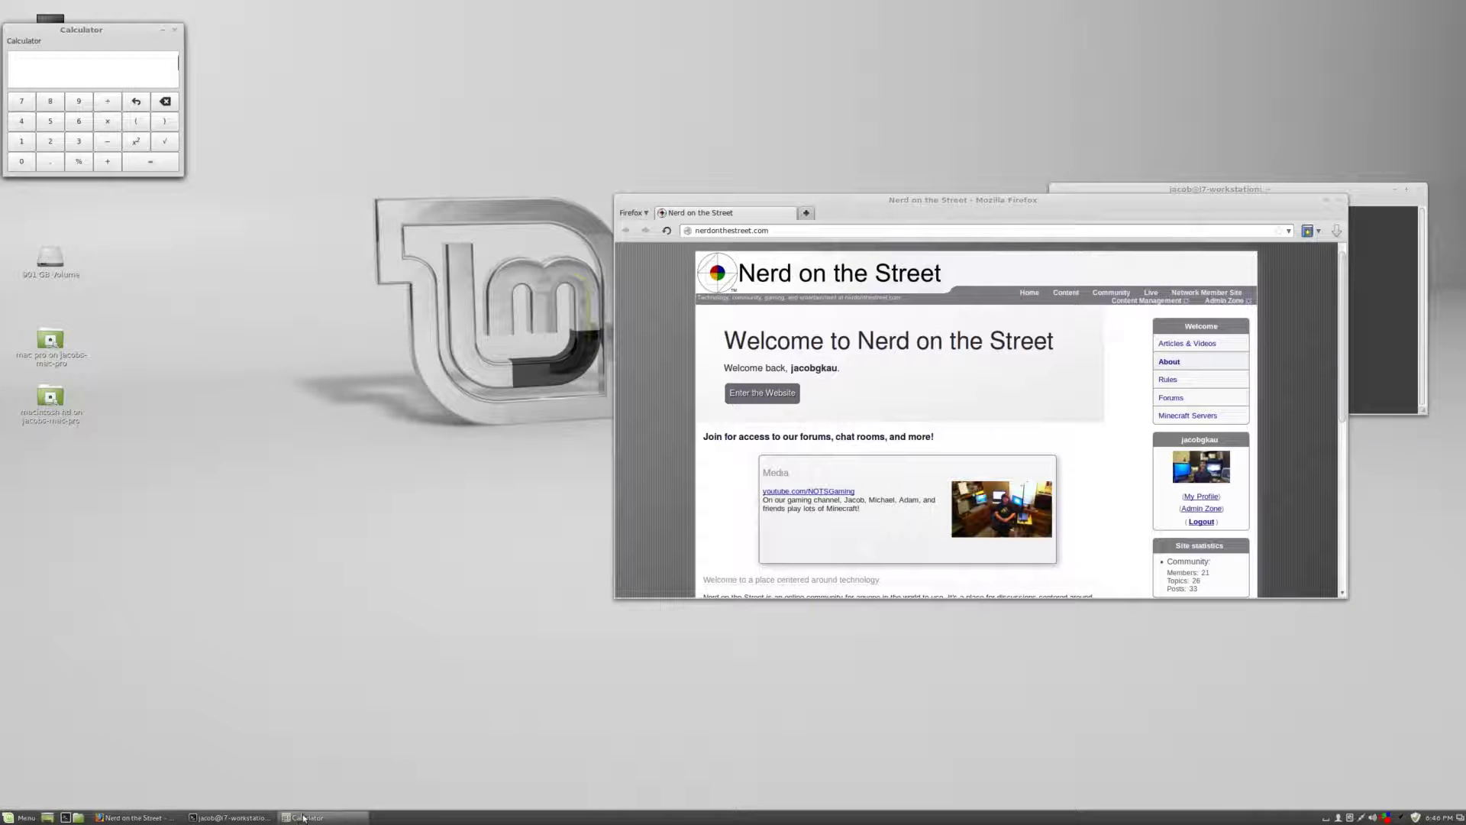
pyautogui.click(229, 817)
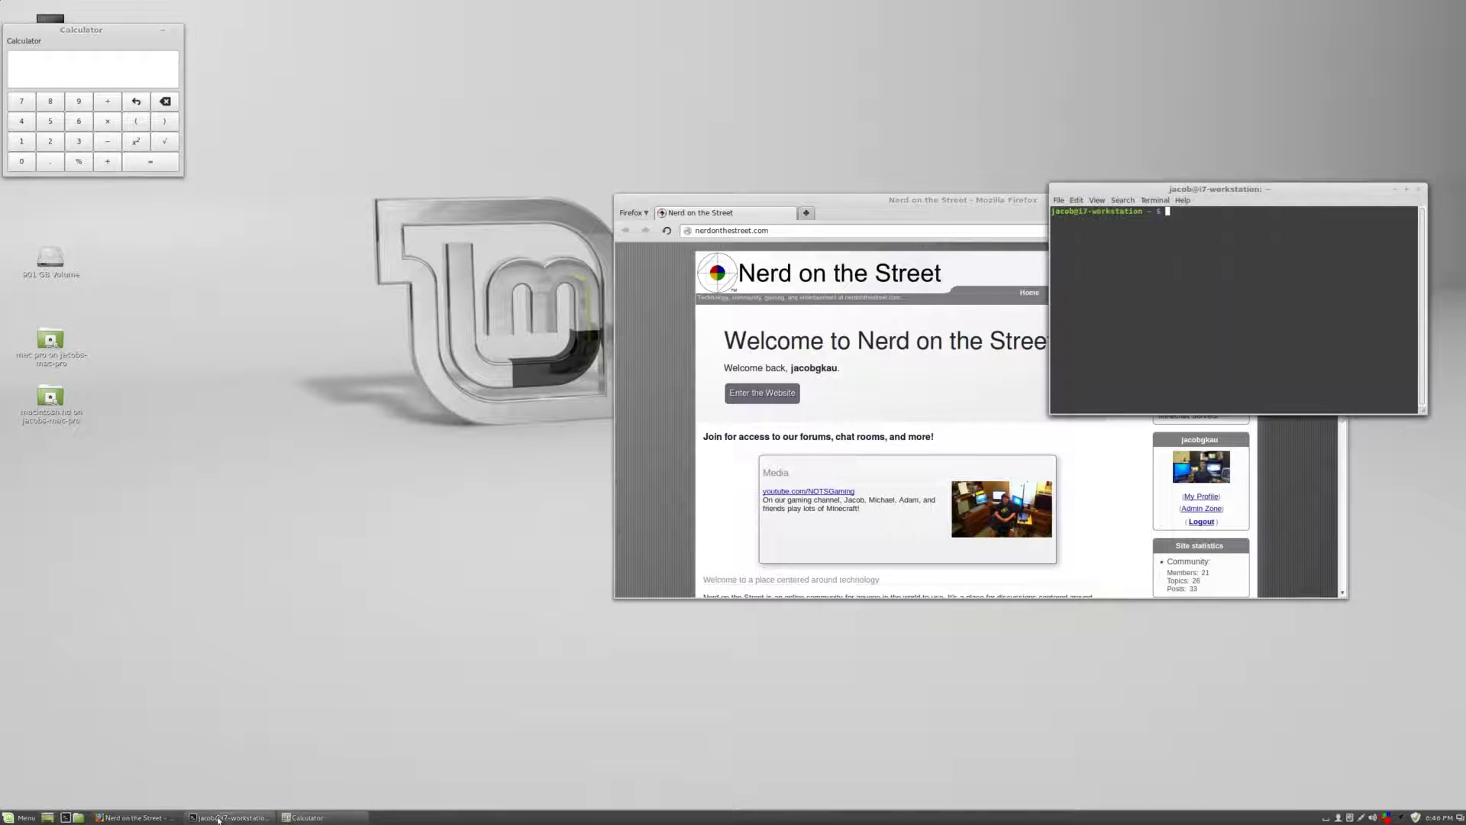
pyautogui.click(133, 817)
pyautogui.moveTo(112, 30); pyautogui.dragTo(1365, 370)
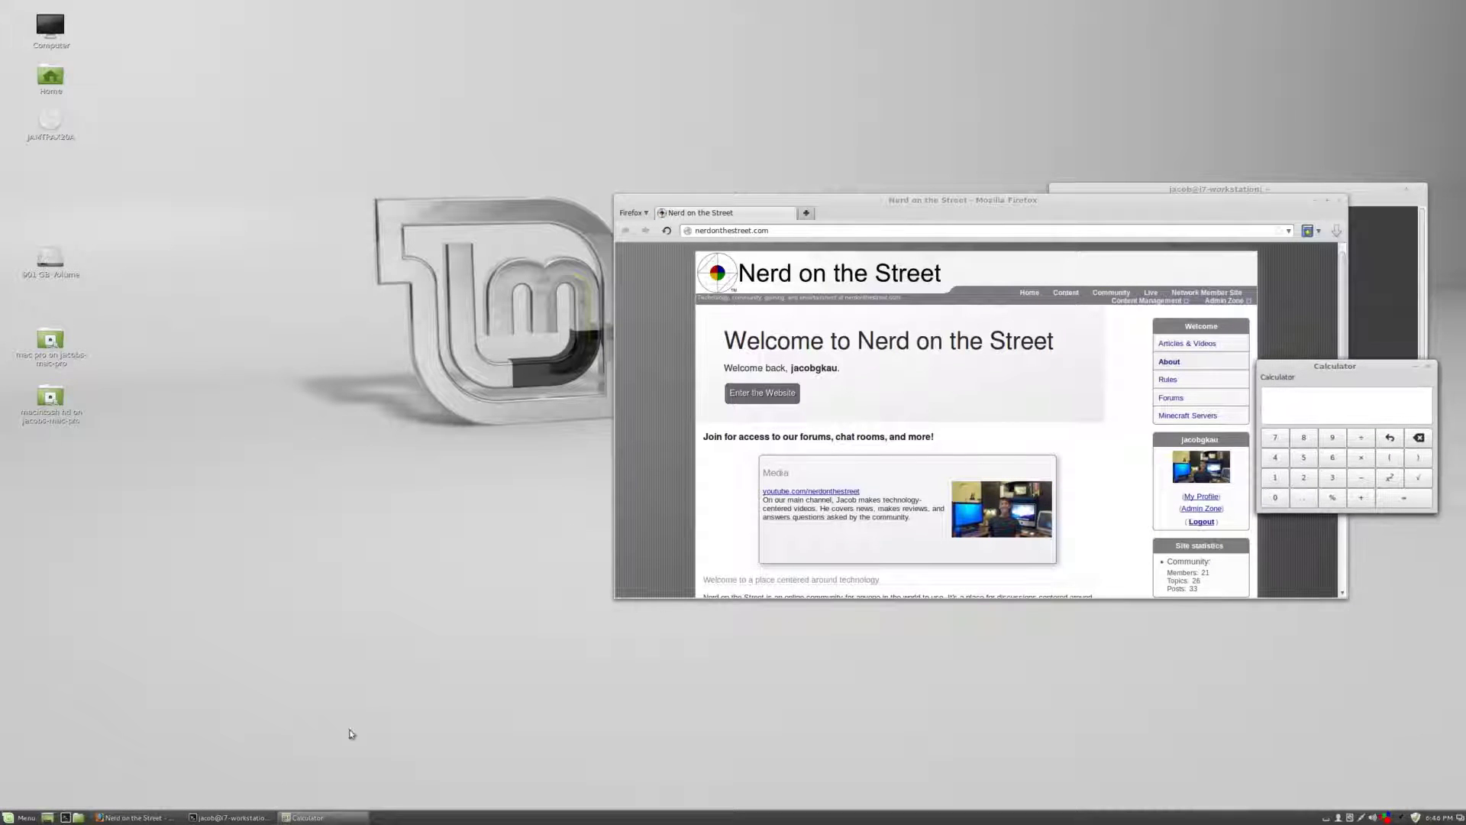
# - Cycle Firefox, terminal and Calculator via the taskbar, then close Calculator and the terminal
pyautogui.click(136, 818)
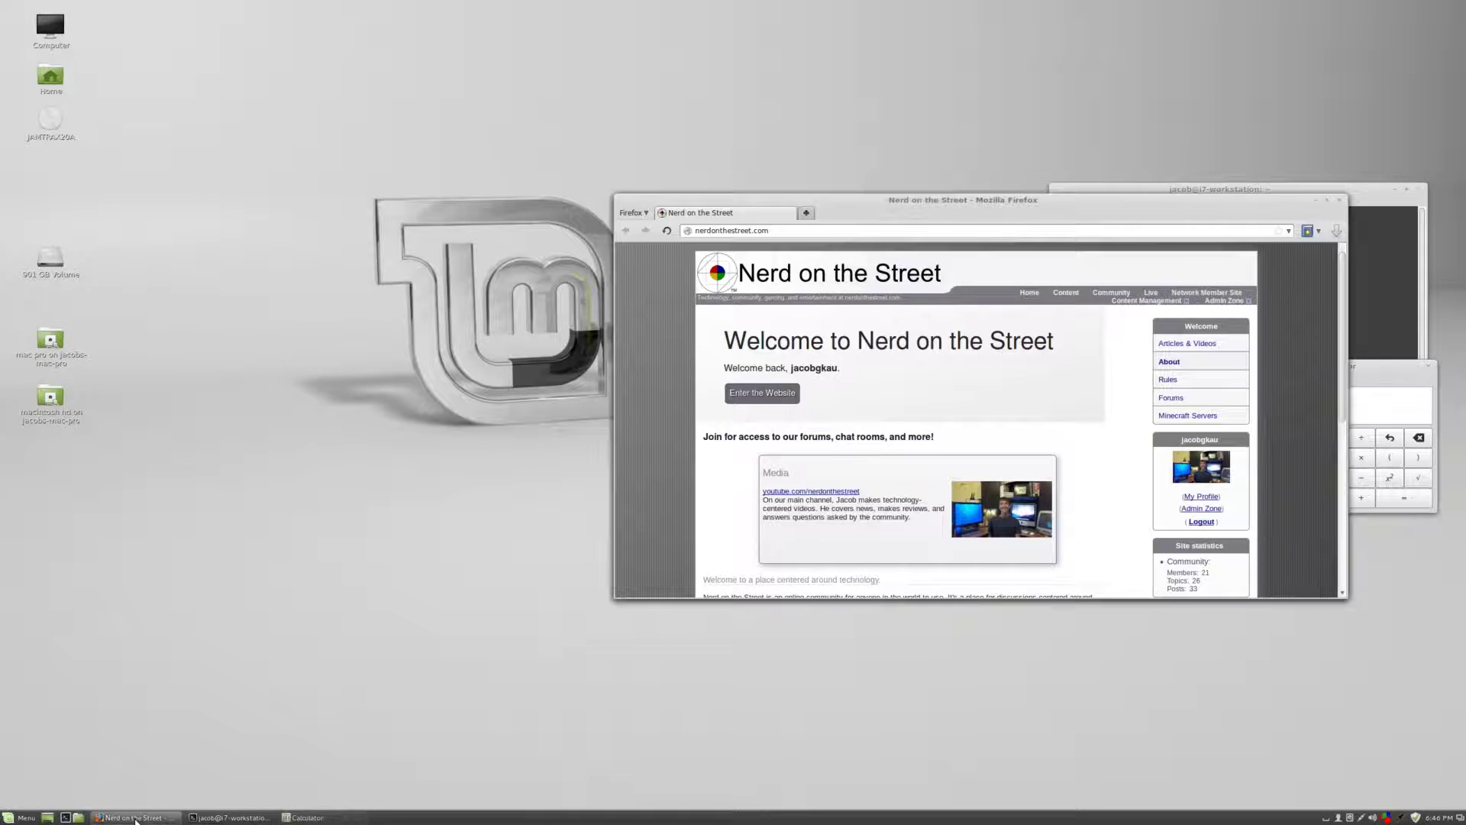
pyautogui.click(229, 817)
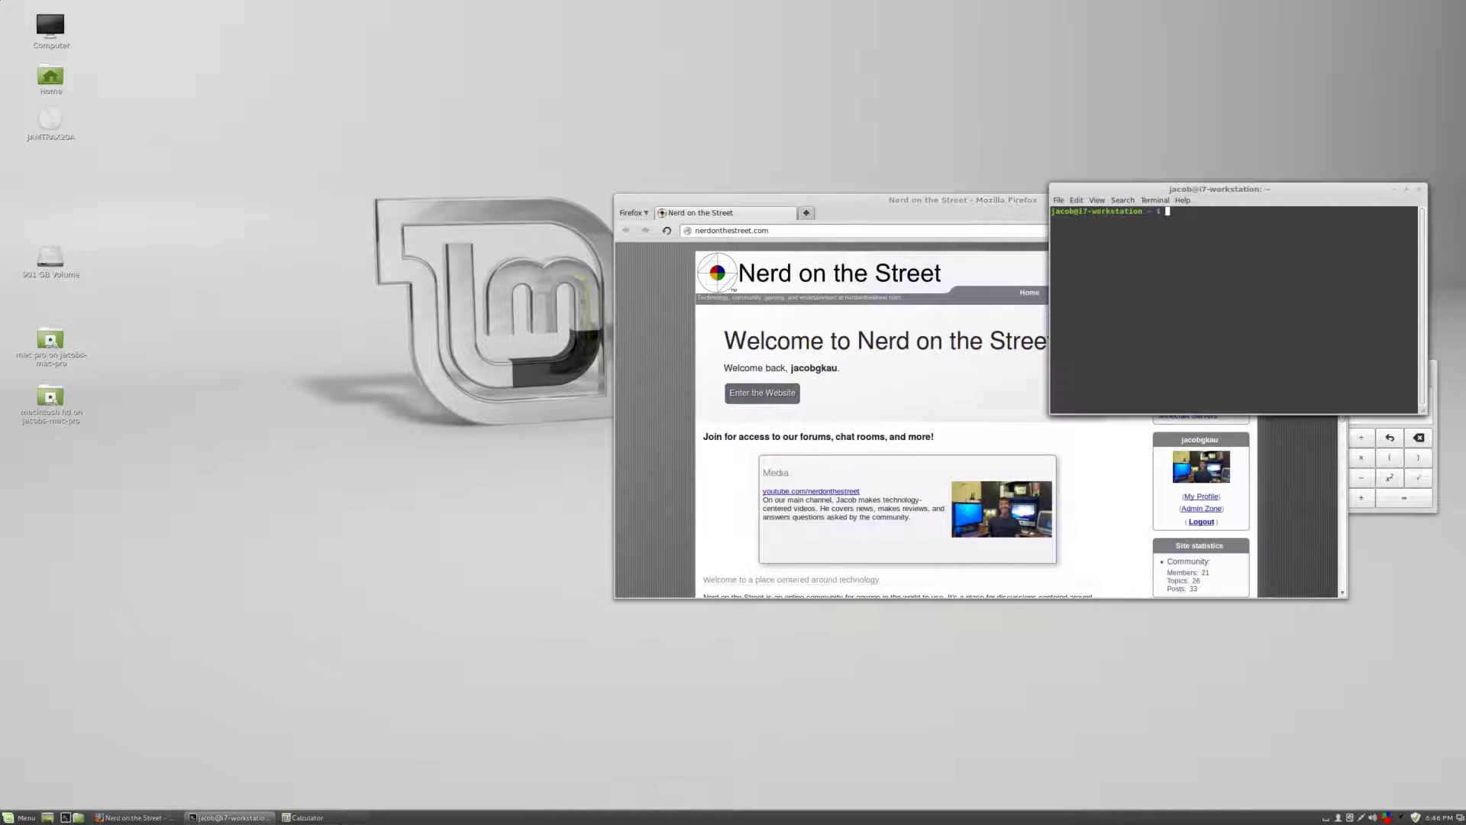
pyautogui.click(309, 817)
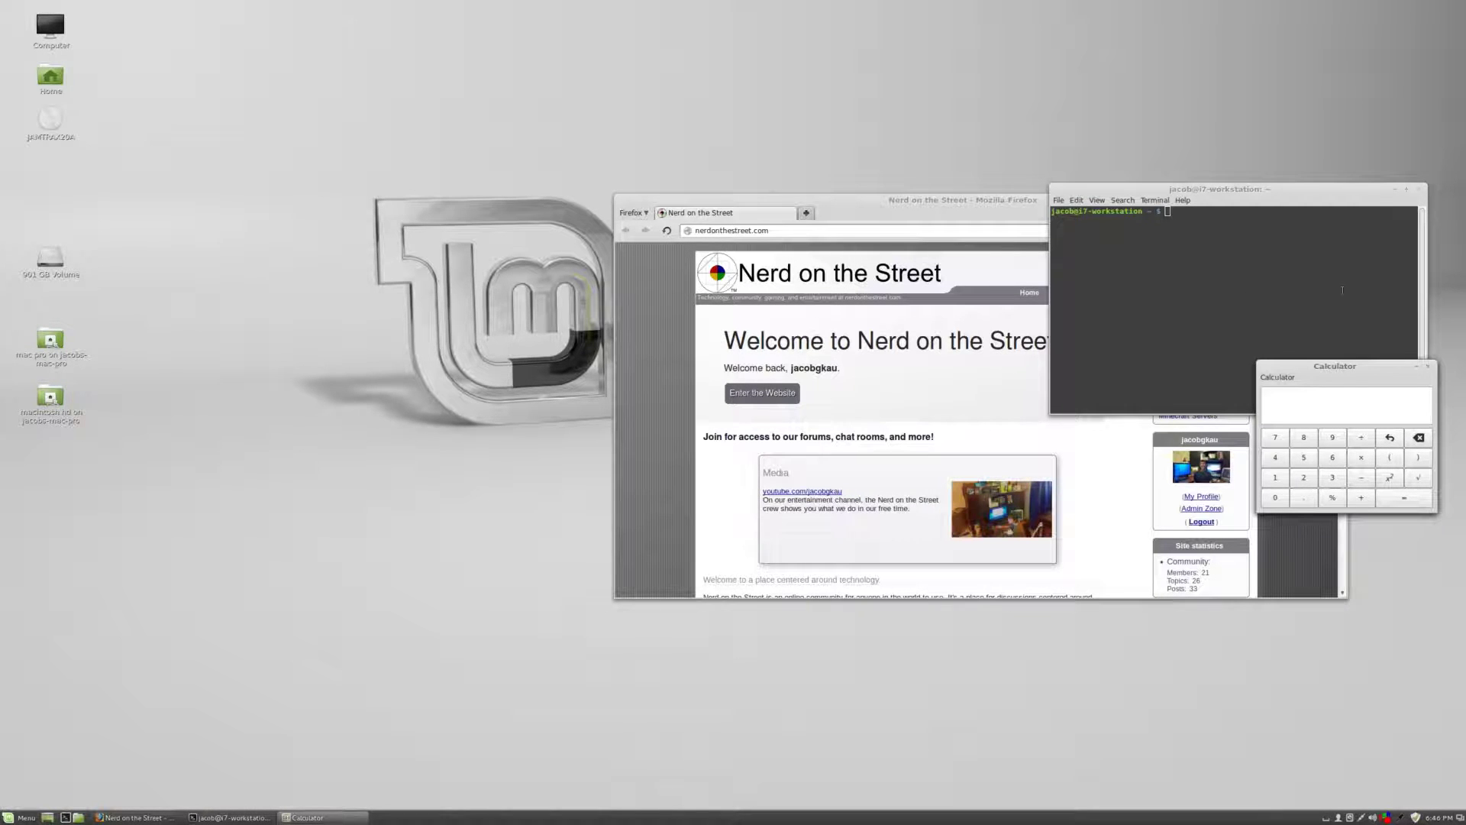
pyautogui.click(1431, 368)
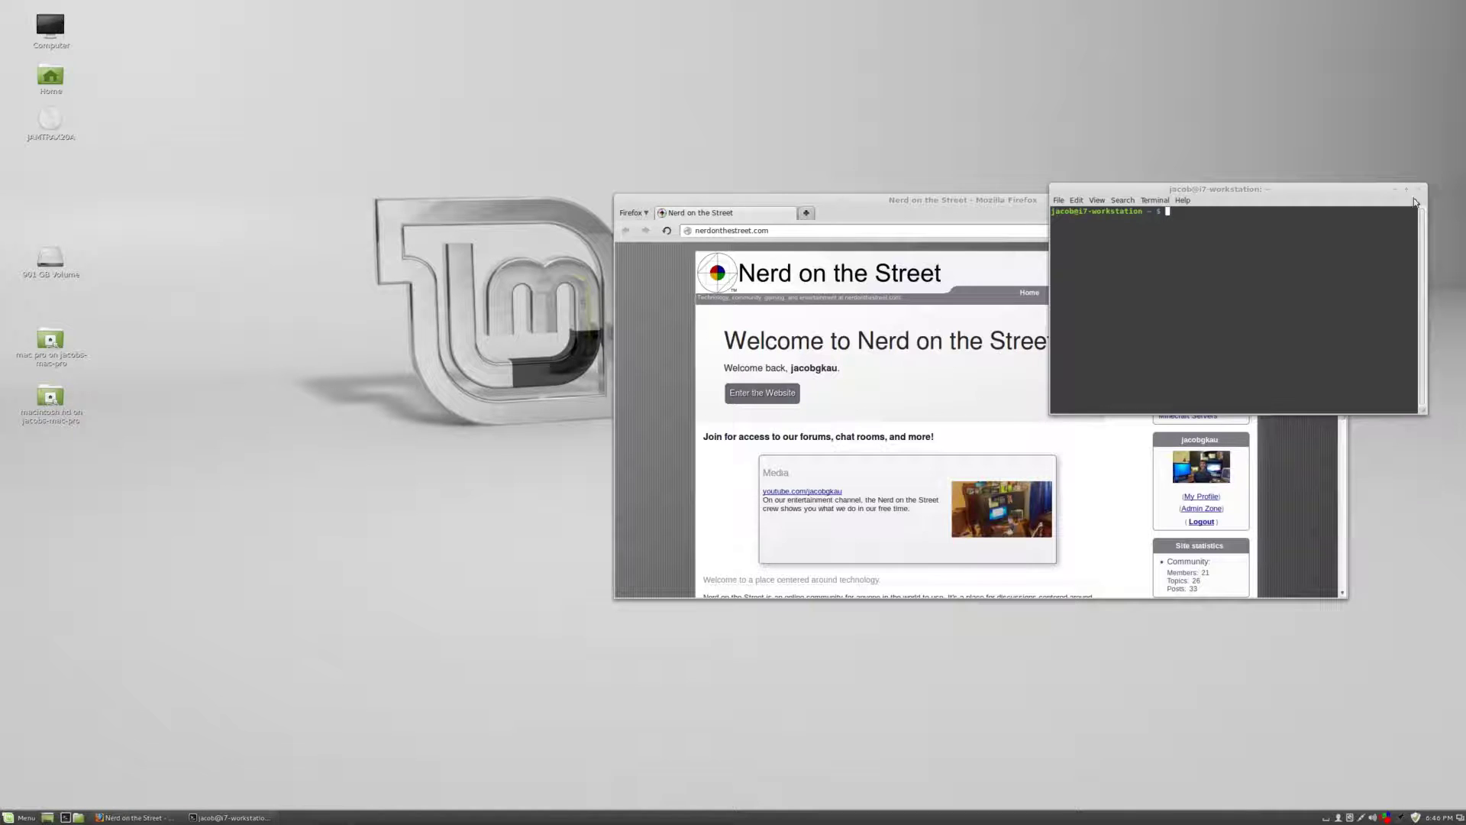
pyautogui.click(1418, 188)
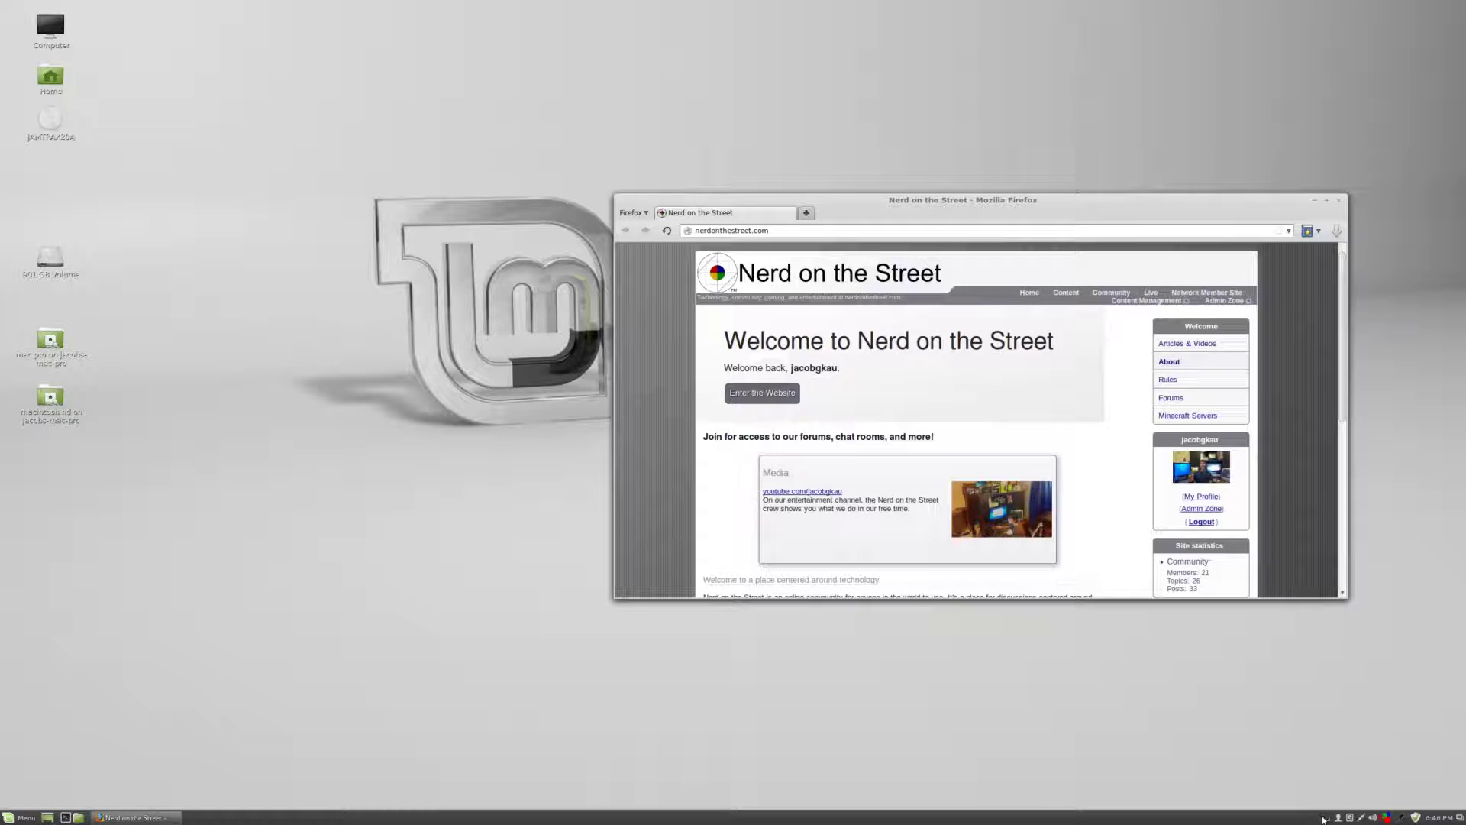